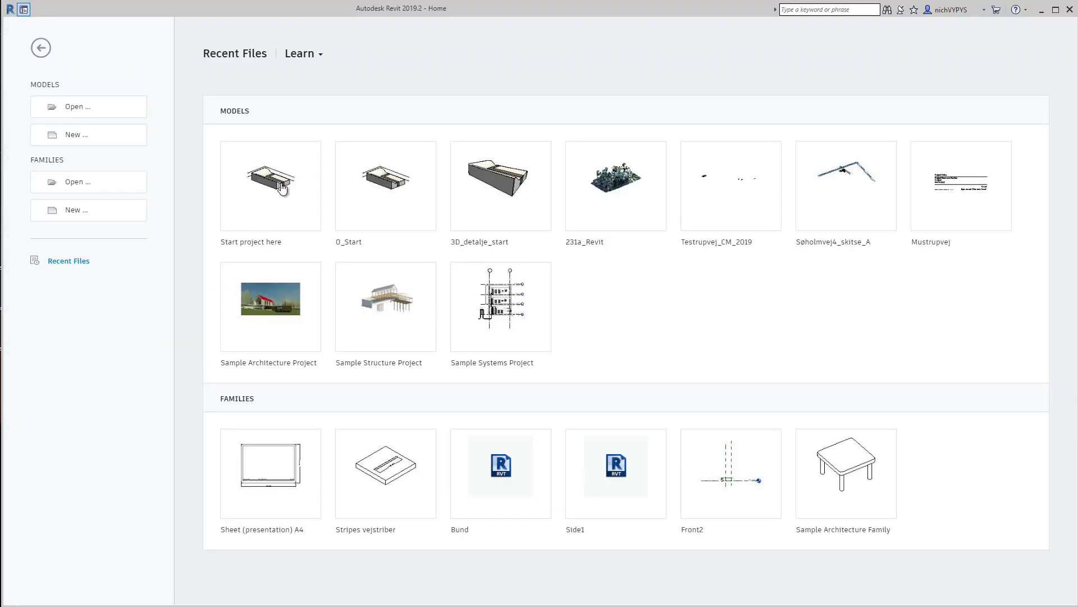
Step: Open the Start project and select the Foundation - 390mm Concrete 2 wall to check its properties
{"action": "left_click", "coordinate": [289, 203]}
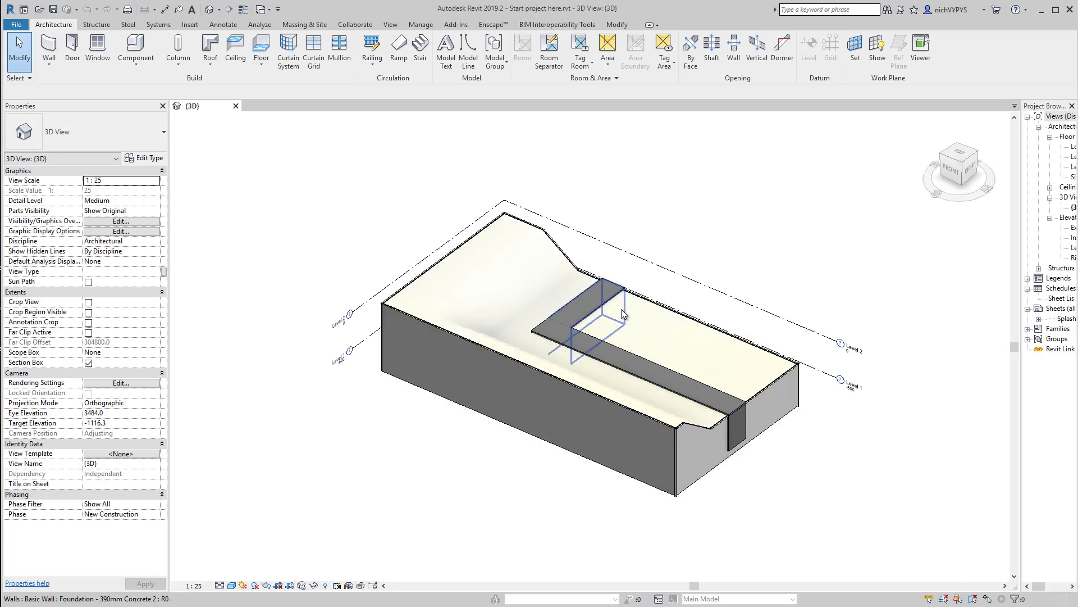
{"action": "left_click", "coordinate": [612, 306]}
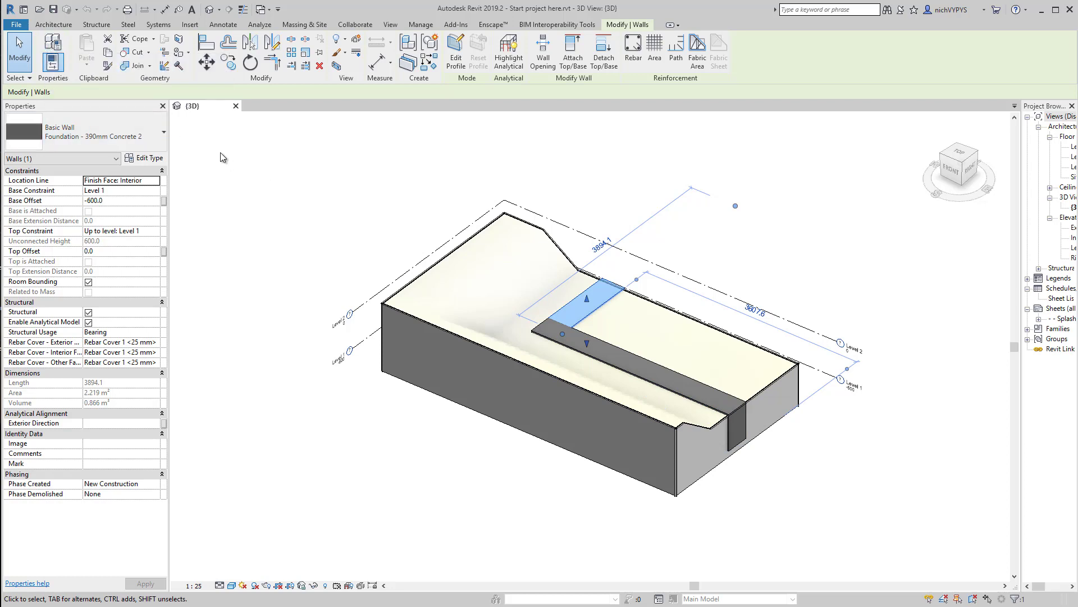
{"action": "left_click", "coordinate": [16, 25]}
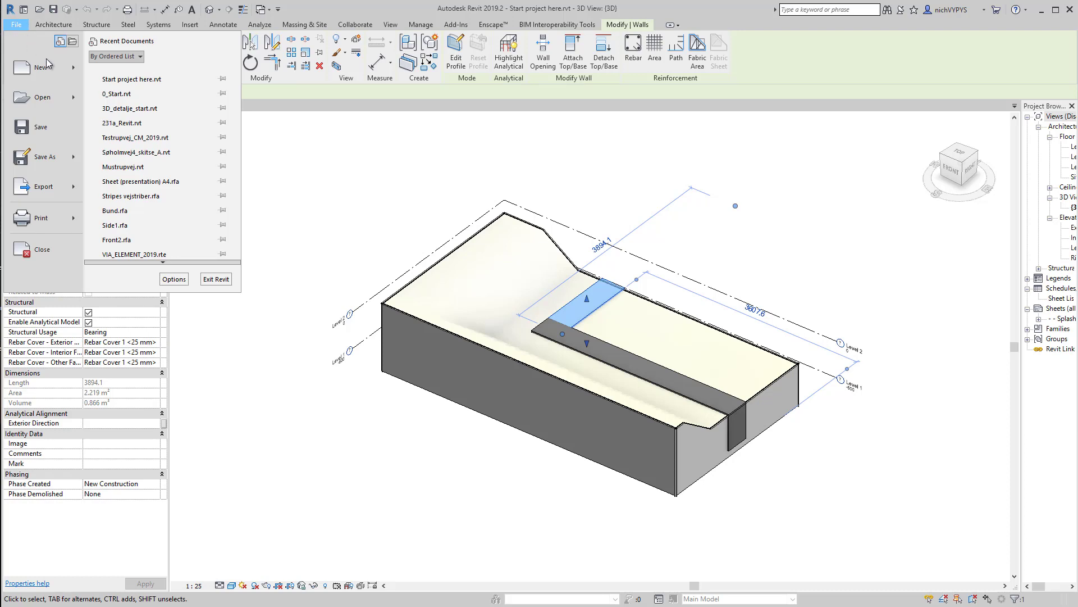
Step: Create a new family from the Metric Generic Model.rft template
{"action": "mouse_move", "coordinate": [58, 67]}
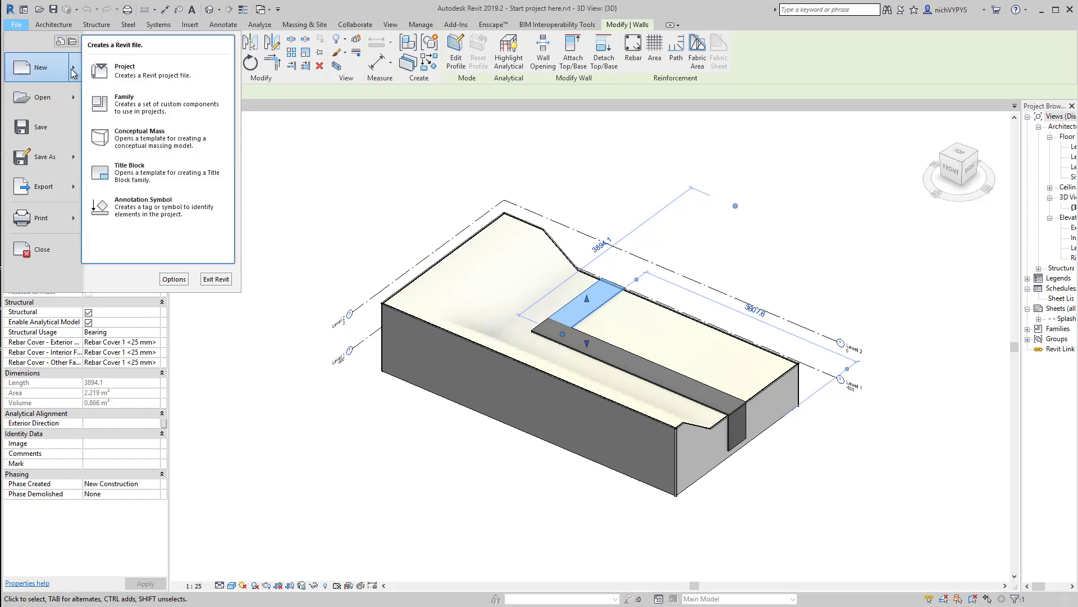
{"action": "left_click", "coordinate": [126, 107]}
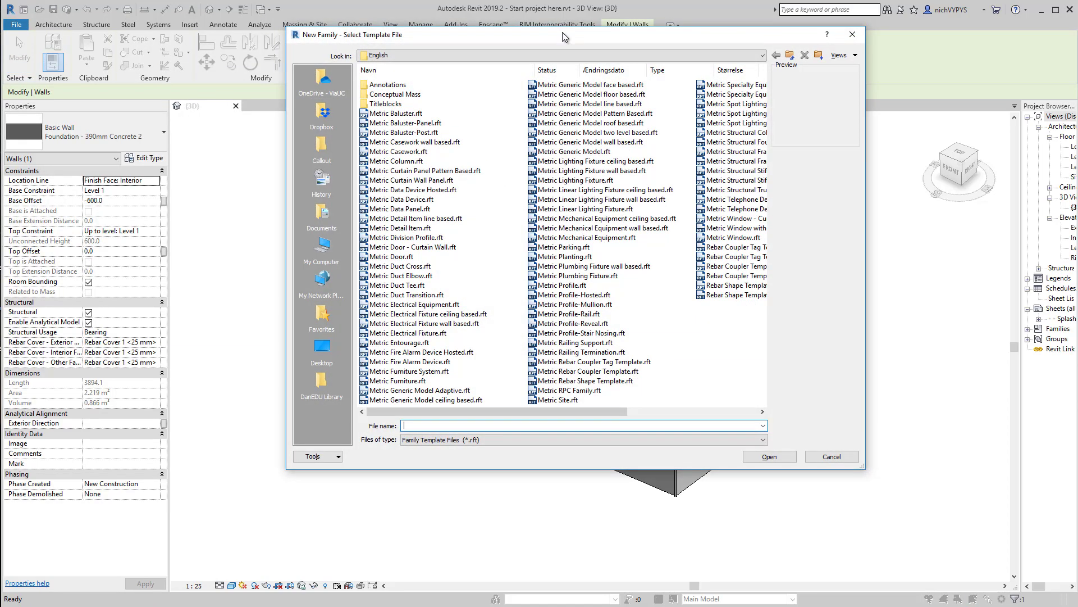
{"action": "left_click_drag", "start_coordinate": [563, 33], "coordinate": [478, 39]}
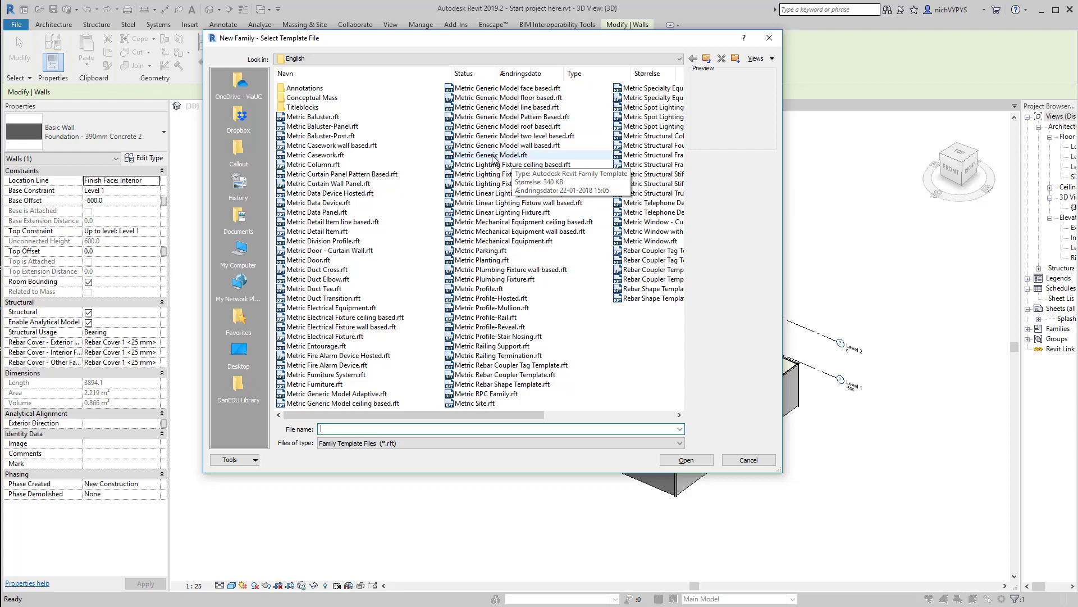
{"action": "left_click", "coordinate": [493, 155]}
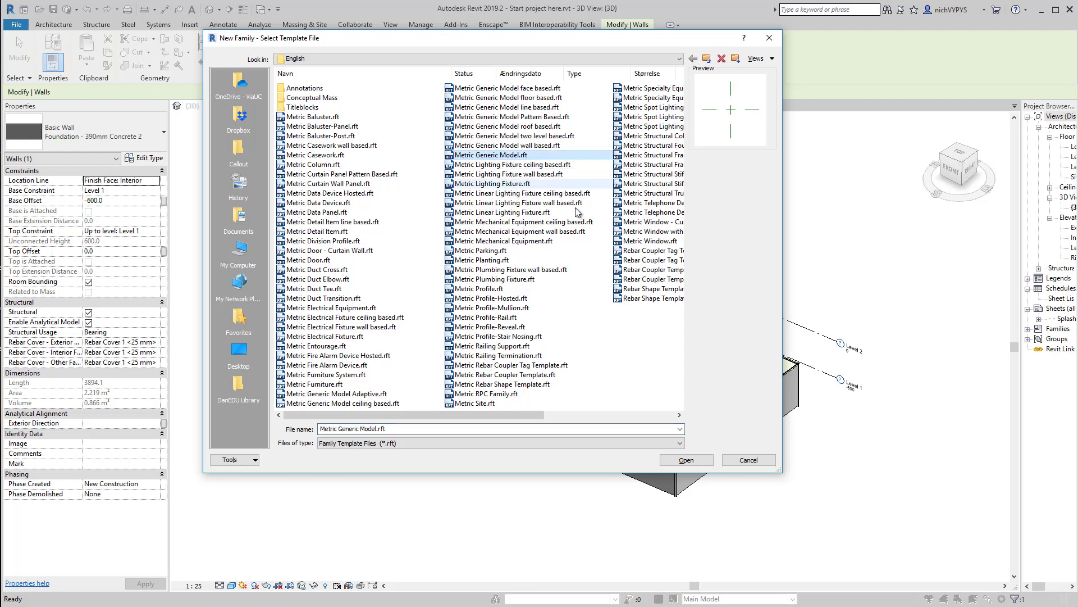
{"action": "left_click", "coordinate": [684, 461]}
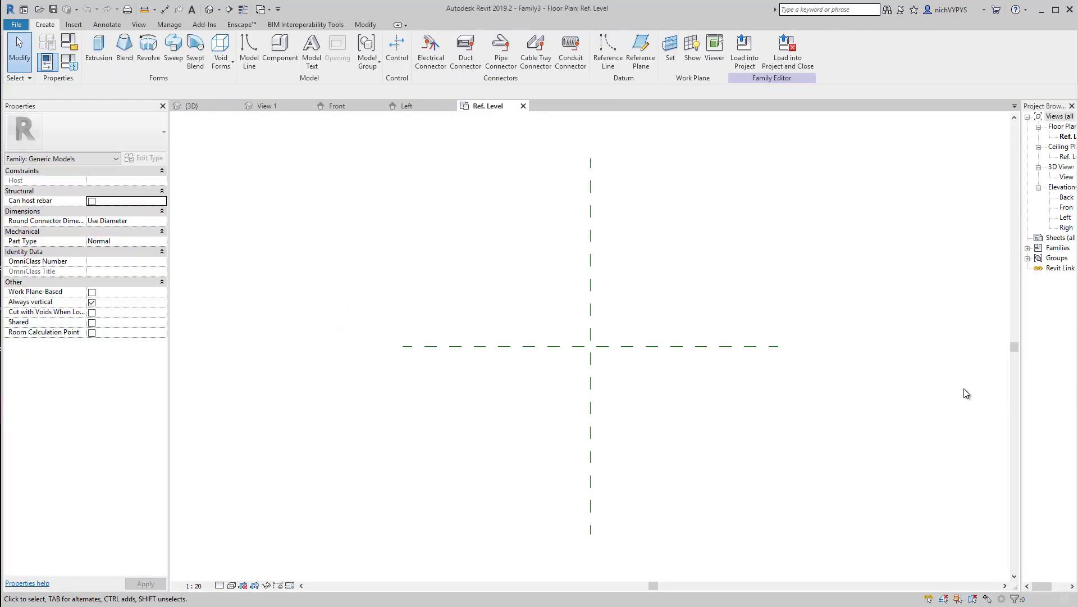
Step: Widen the Project Browser and save the family as 124 Lecablok.rfa
{"action": "left_click_drag", "start_coordinate": [1021, 383], "coordinate": [899, 383]}
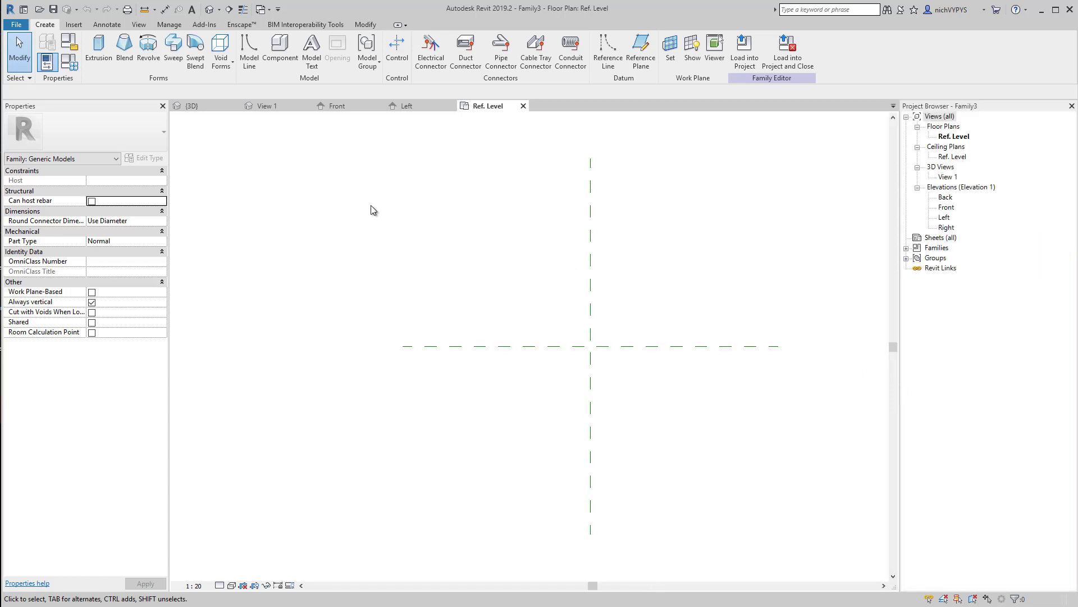
{"action": "left_click", "coordinate": [18, 26]}
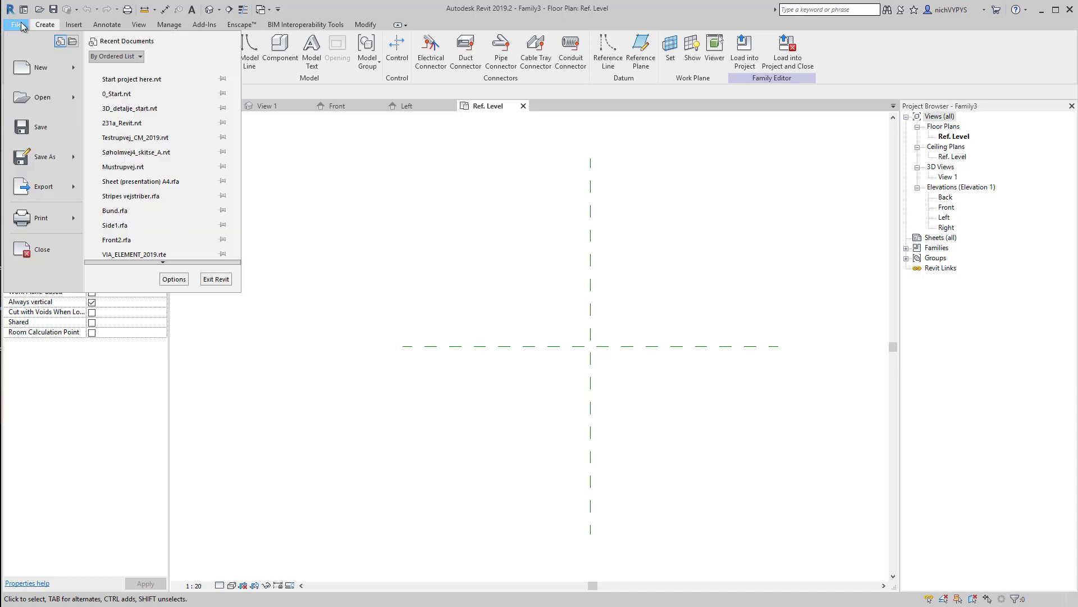
{"action": "mouse_move", "coordinate": [72, 152]}
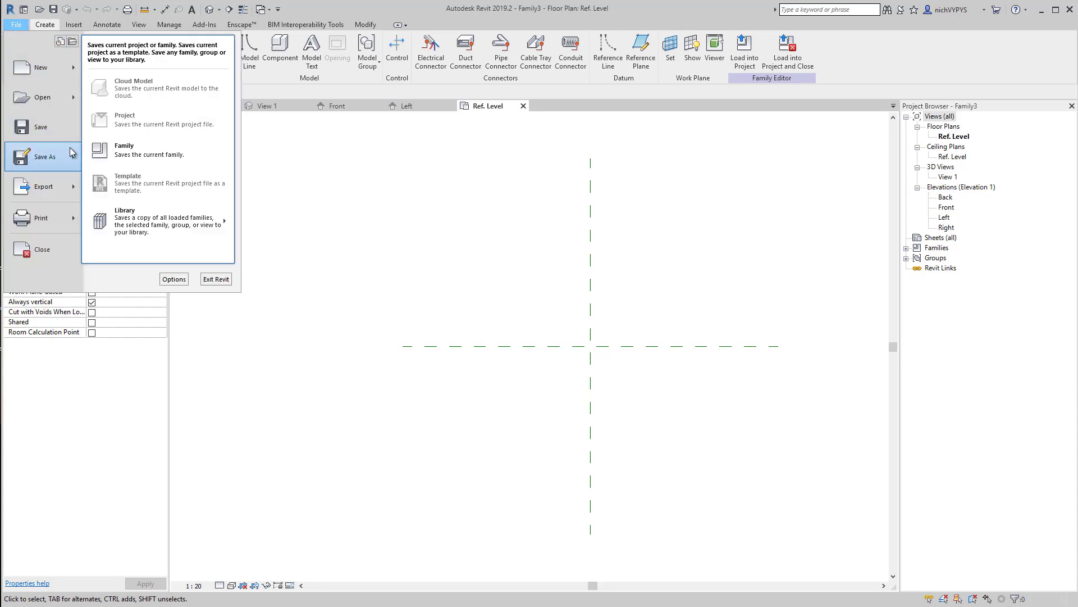
{"action": "left_click", "coordinate": [166, 151]}
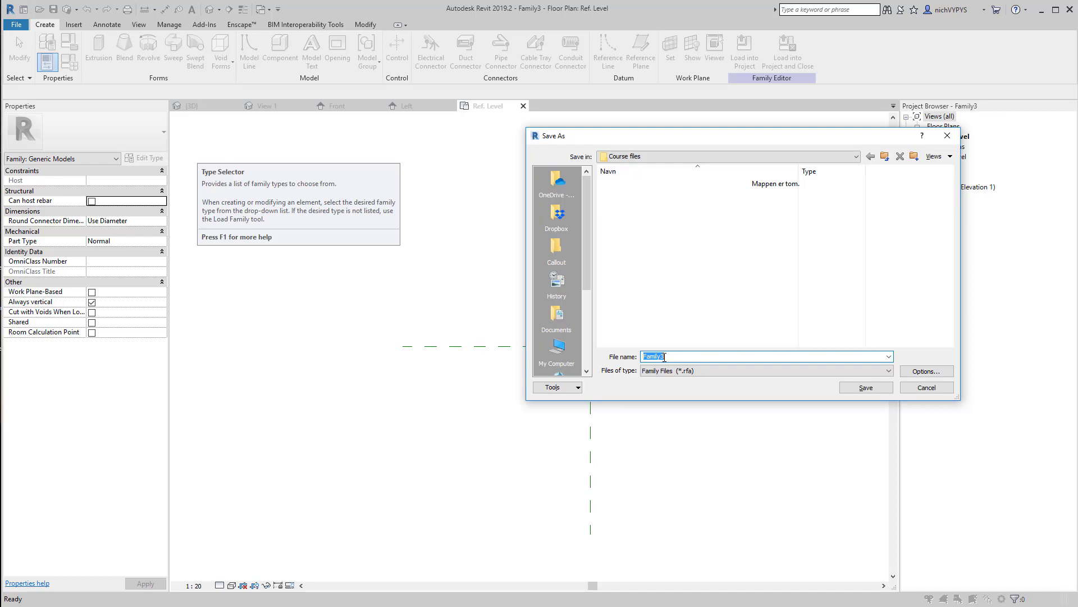
{"action": "type", "text": "124 Lecablok"}
{"action": "left_click", "coordinate": [863, 389]}
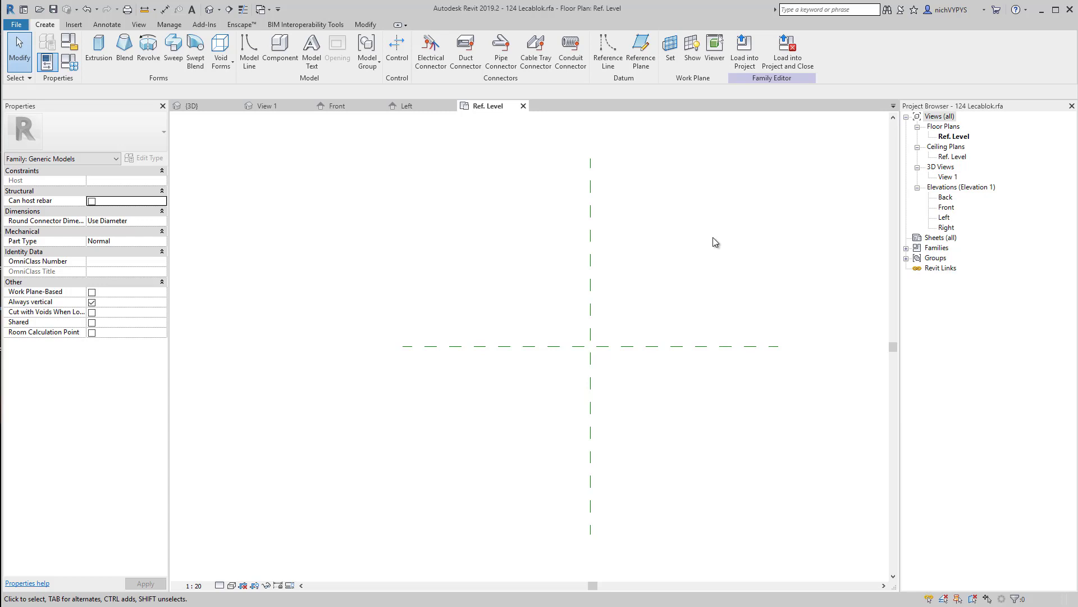
{"action": "key", "text": "alt+Tab"}
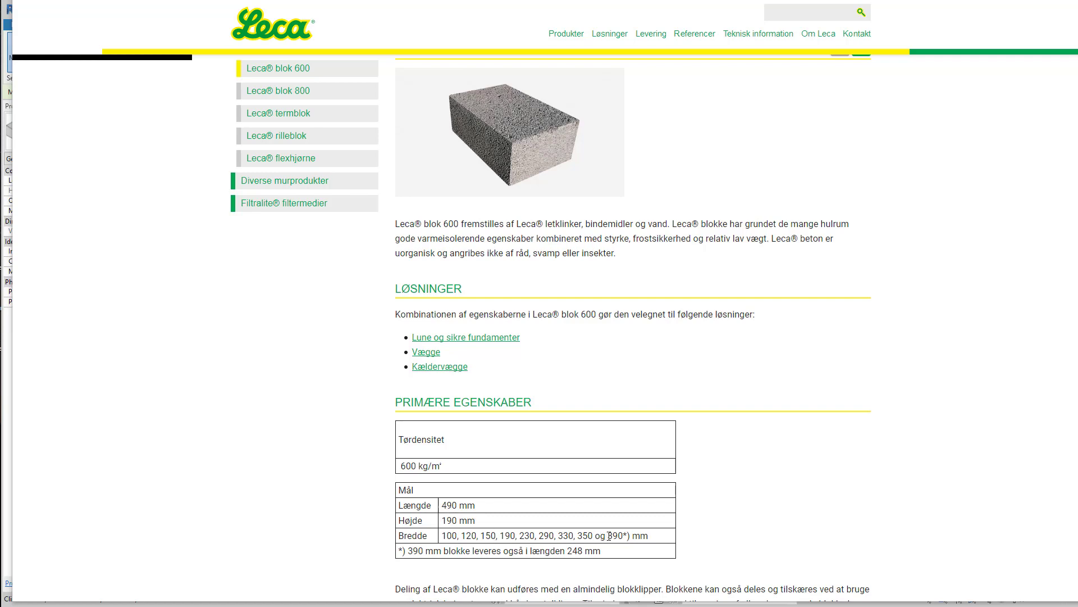
{"action": "key", "text": "alt+Tab"}
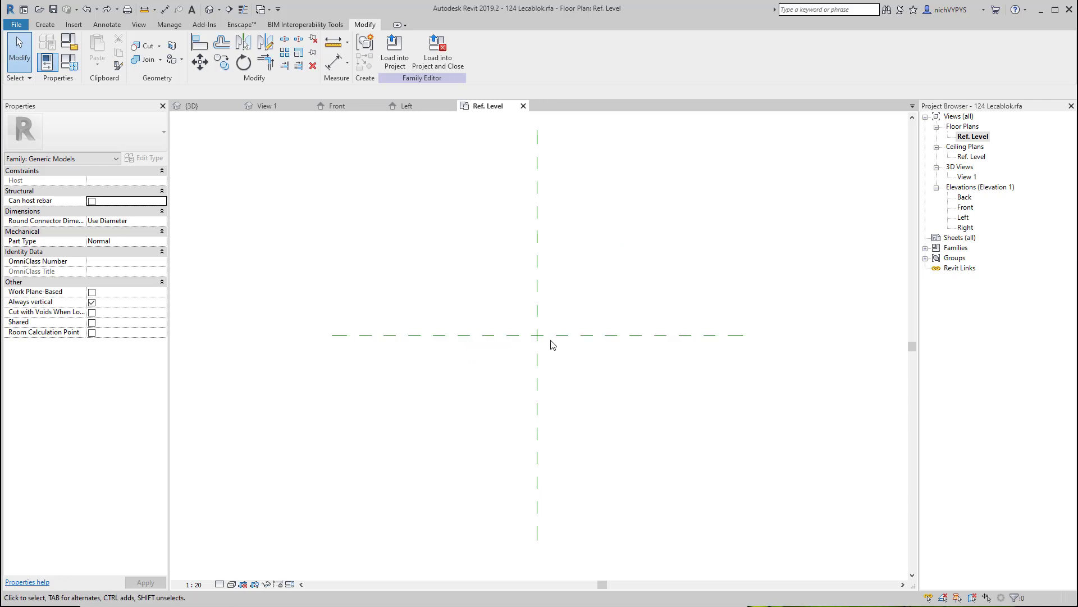
Step: Draw two horizontal reference planes, one below and one above the origin
{"action": "scroll", "coordinate": [556, 326], "scroll_direction": "up", "scroll_amount": 1}
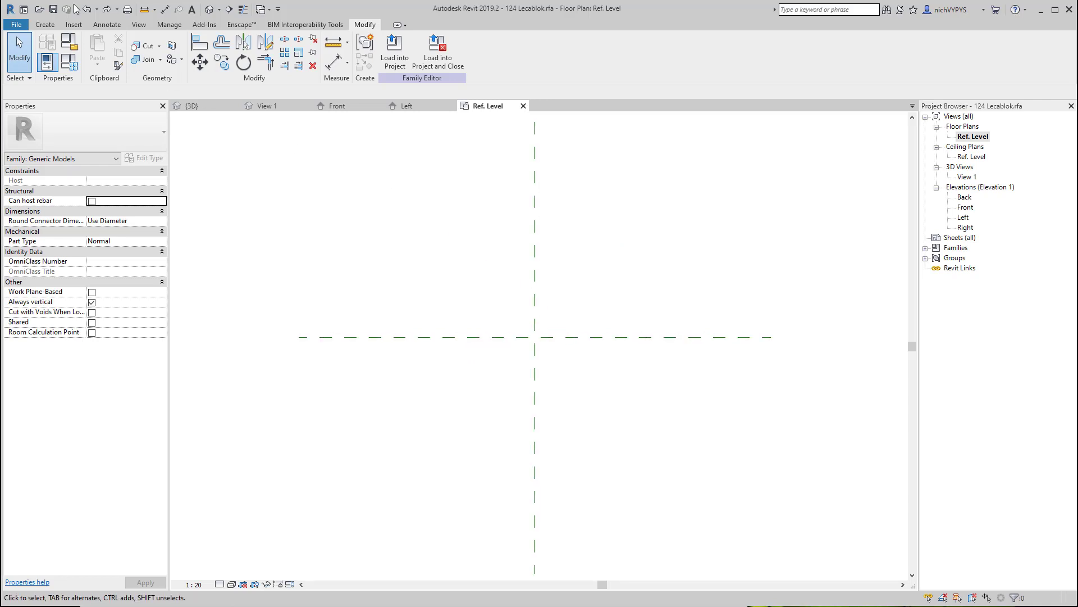
{"action": "left_click", "coordinate": [44, 26]}
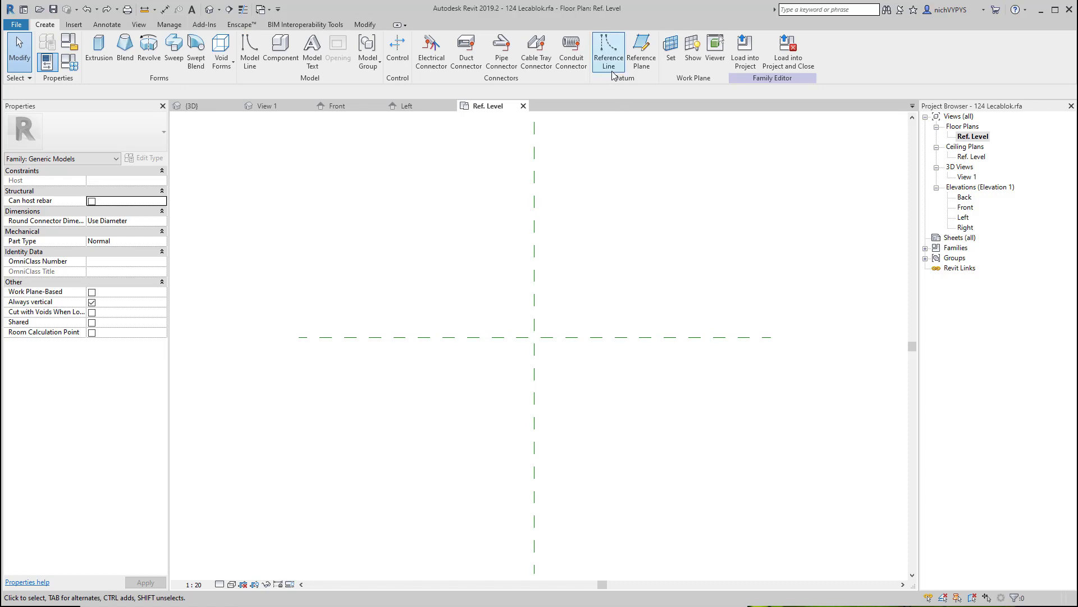
{"action": "left_click", "coordinate": [647, 66]}
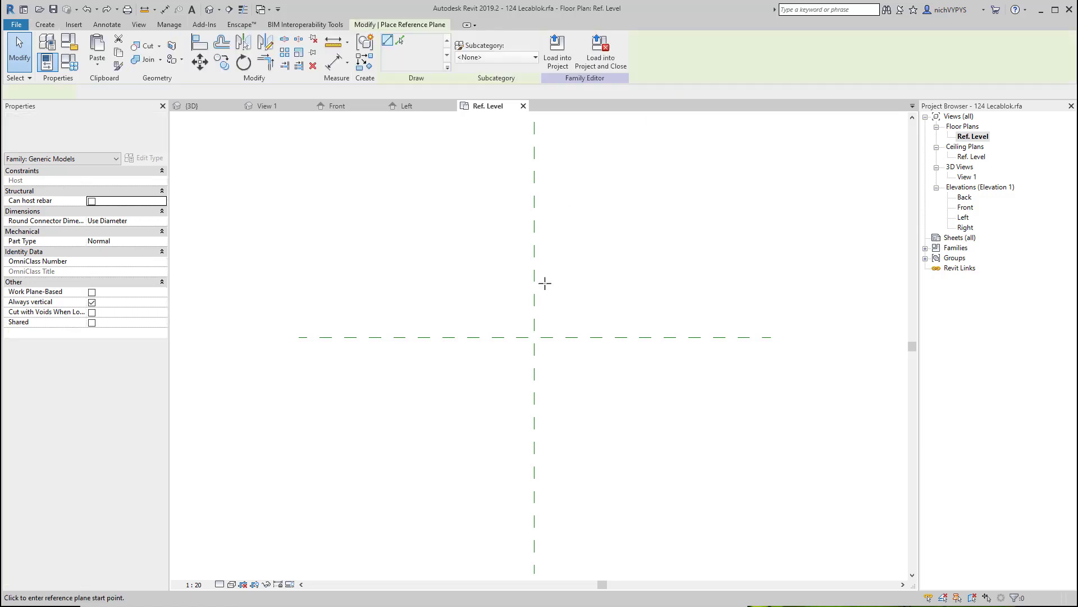
{"action": "left_click", "coordinate": [445, 393]}
{"action": "left_click", "coordinate": [667, 392]}
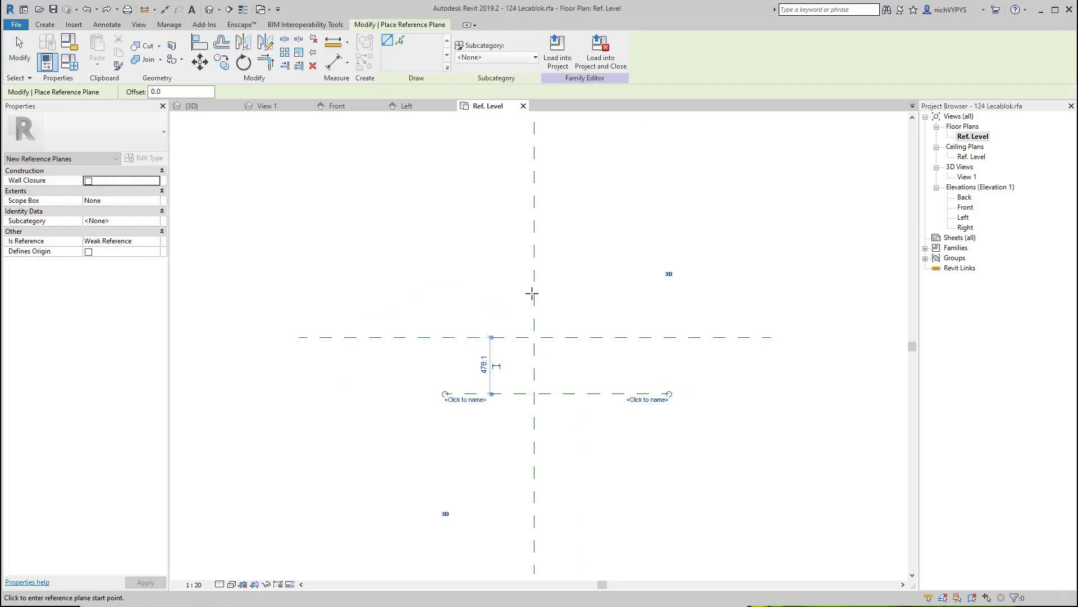
{"action": "left_click", "coordinate": [462, 272]}
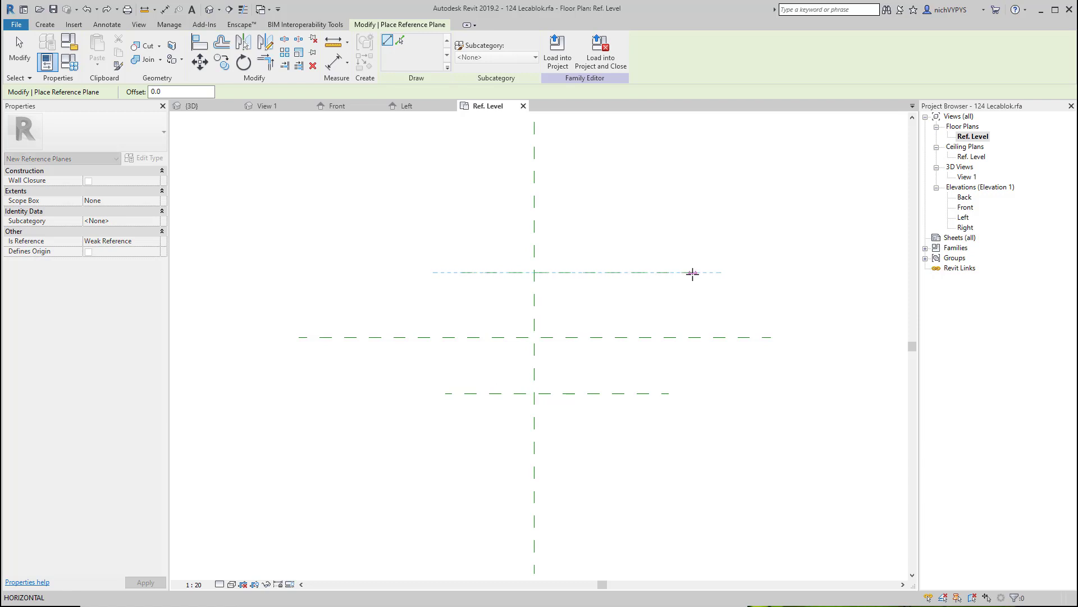
{"action": "left_click", "coordinate": [691, 272]}
Step: Draw two vertical reference planes, one right and one left of the origin
{"action": "left_click", "coordinate": [645, 235]}
{"action": "left_click", "coordinate": [646, 466]}
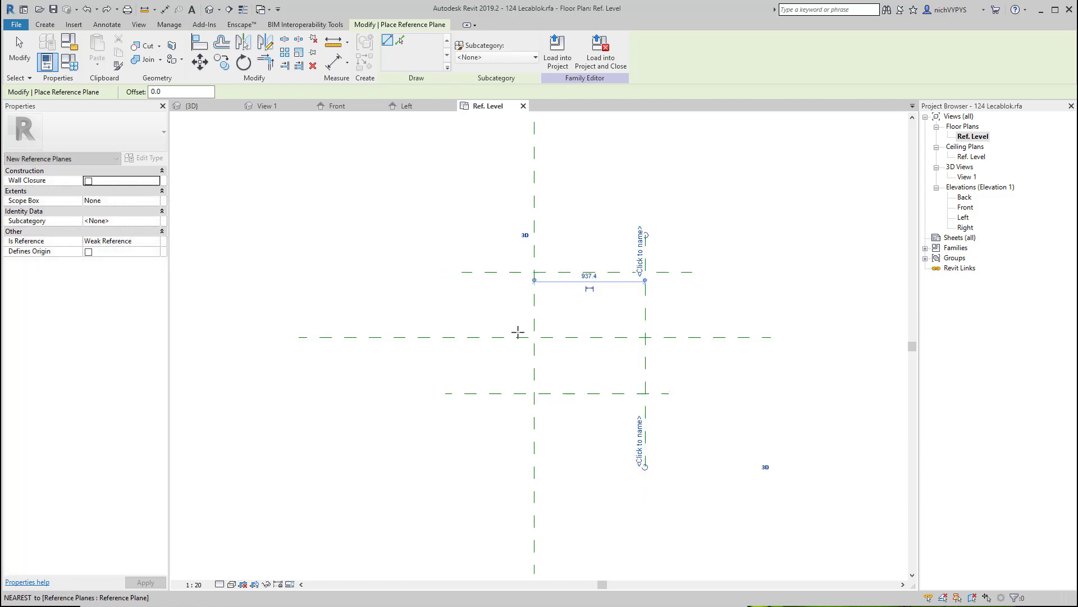
{"action": "left_click", "coordinate": [473, 235]}
{"action": "left_click", "coordinate": [473, 453]}
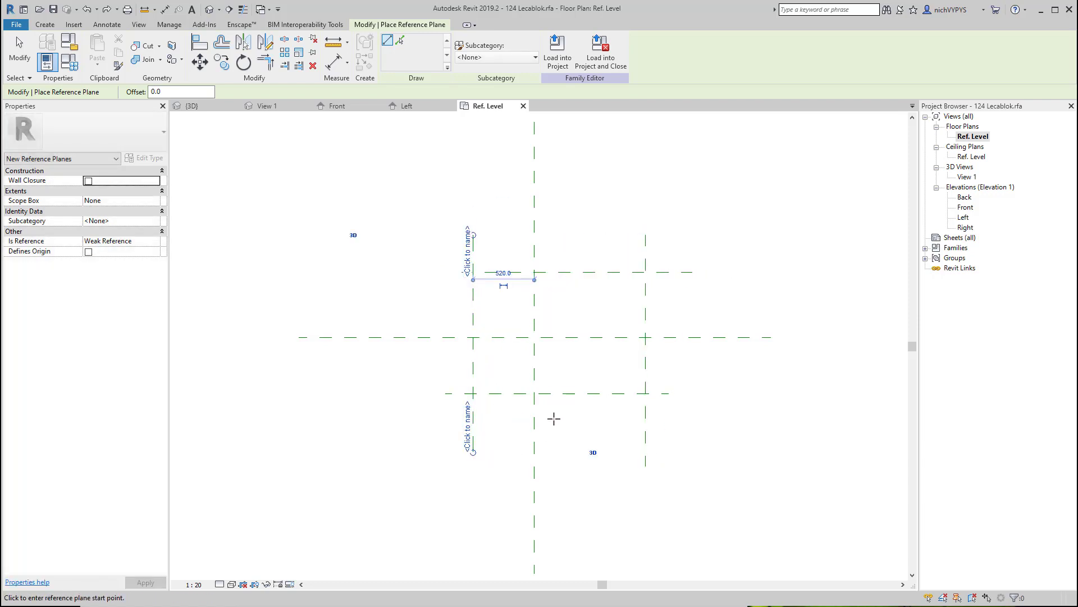
Step: Dimension the left, centre and right vertical planes and set the chain to EQ
{"action": "left_click", "coordinate": [165, 9]}
{"action": "left_click", "coordinate": [473, 301]}
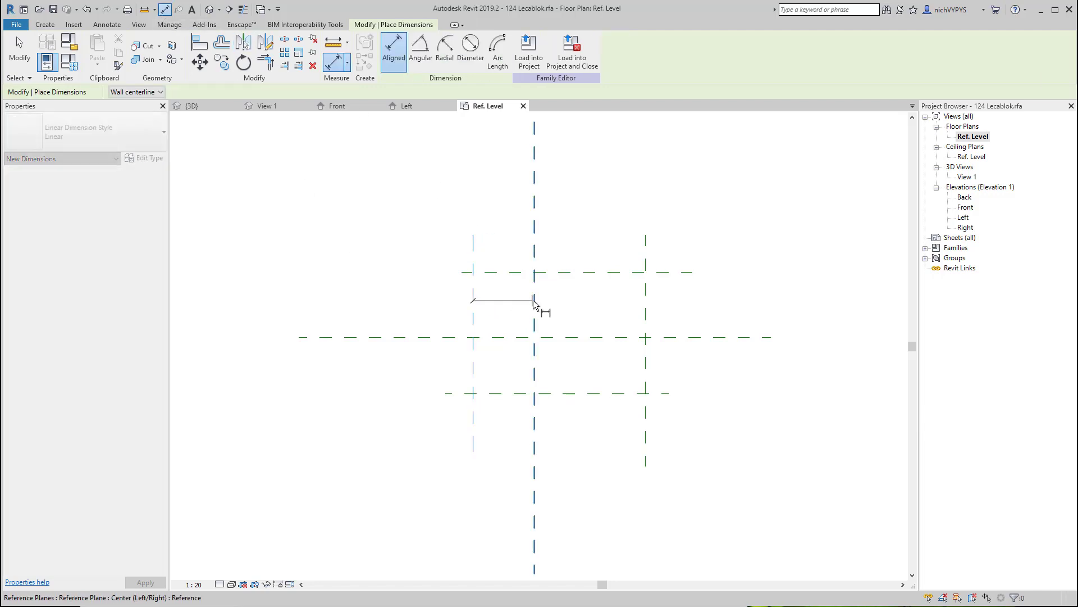
{"action": "left_click", "coordinate": [535, 298]}
{"action": "left_click", "coordinate": [645, 301]}
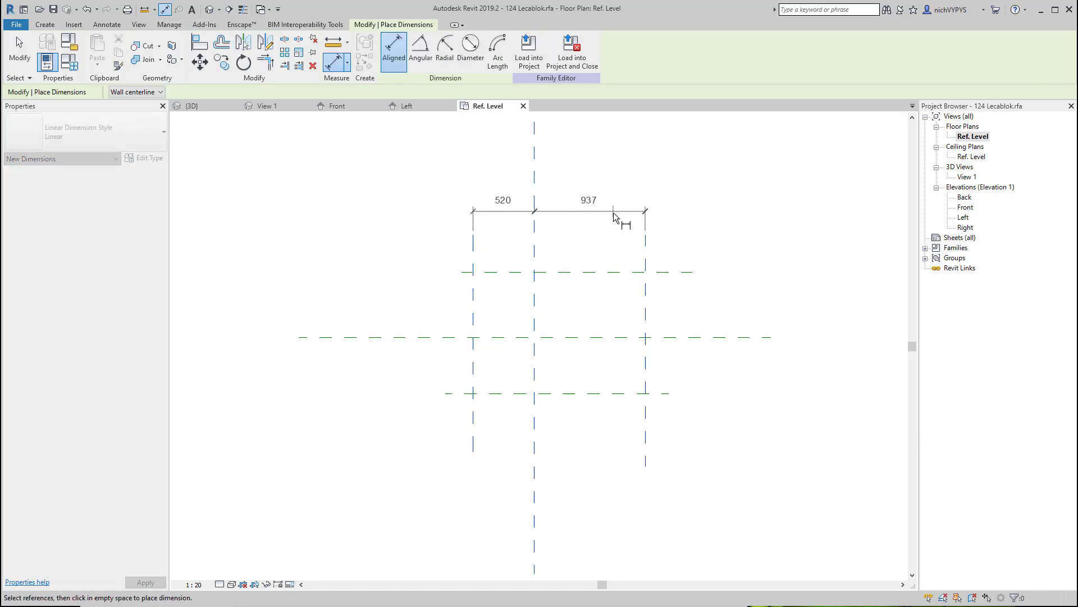
{"action": "left_click", "coordinate": [613, 217]}
{"action": "left_click", "coordinate": [560, 193]}
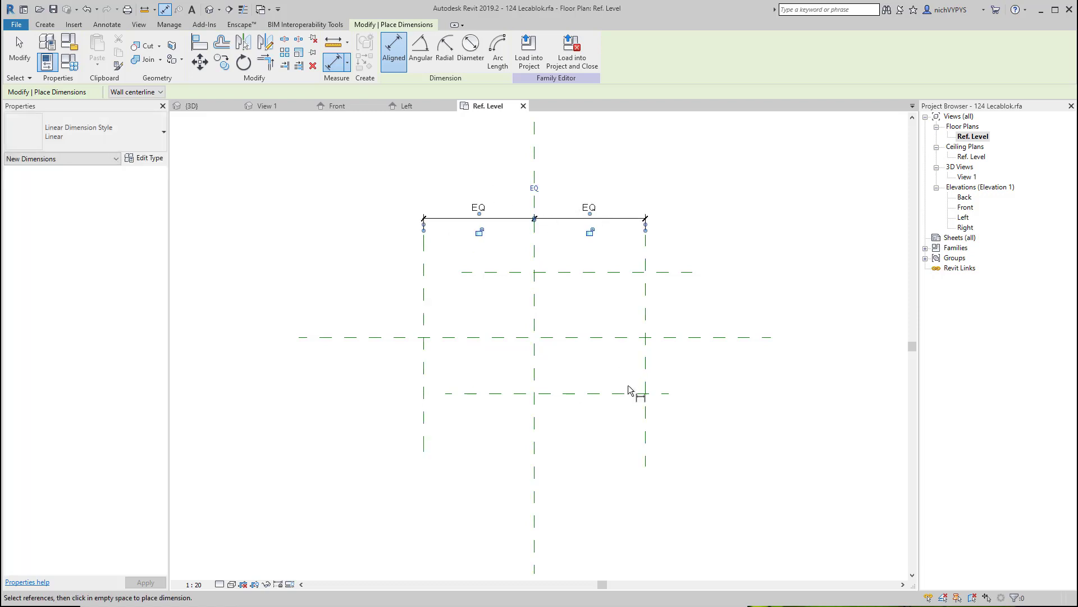
Step: Dimension the upper, centre and lower horizontal planes and set the chain to EQ
{"action": "left_click", "coordinate": [675, 271]}
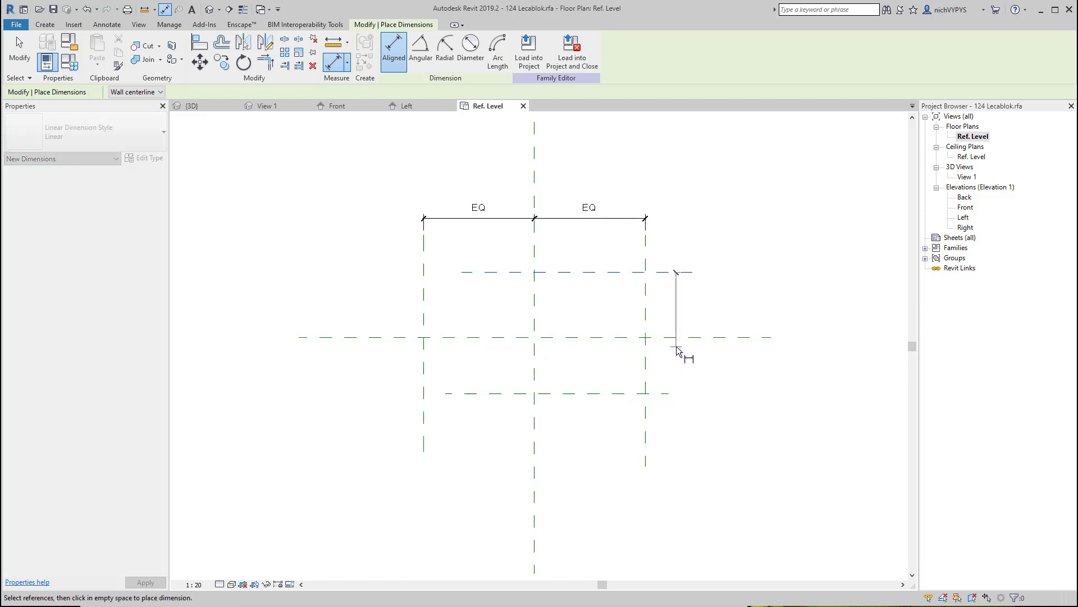
{"action": "left_click", "coordinate": [668, 336]}
{"action": "left_click", "coordinate": [668, 393]}
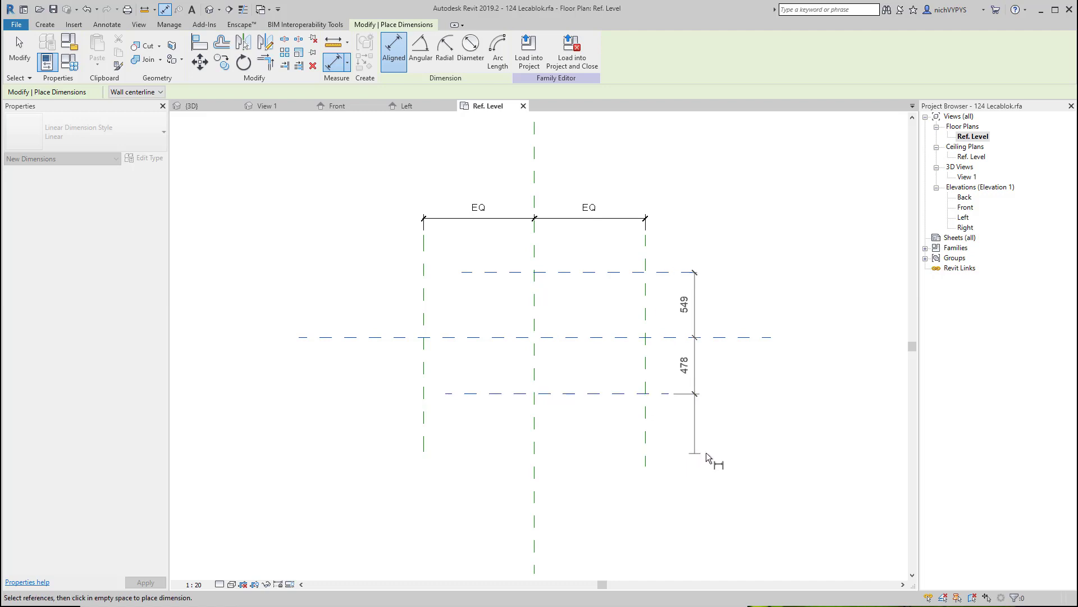
{"action": "left_click", "coordinate": [712, 427]}
{"action": "left_click", "coordinate": [741, 335]}
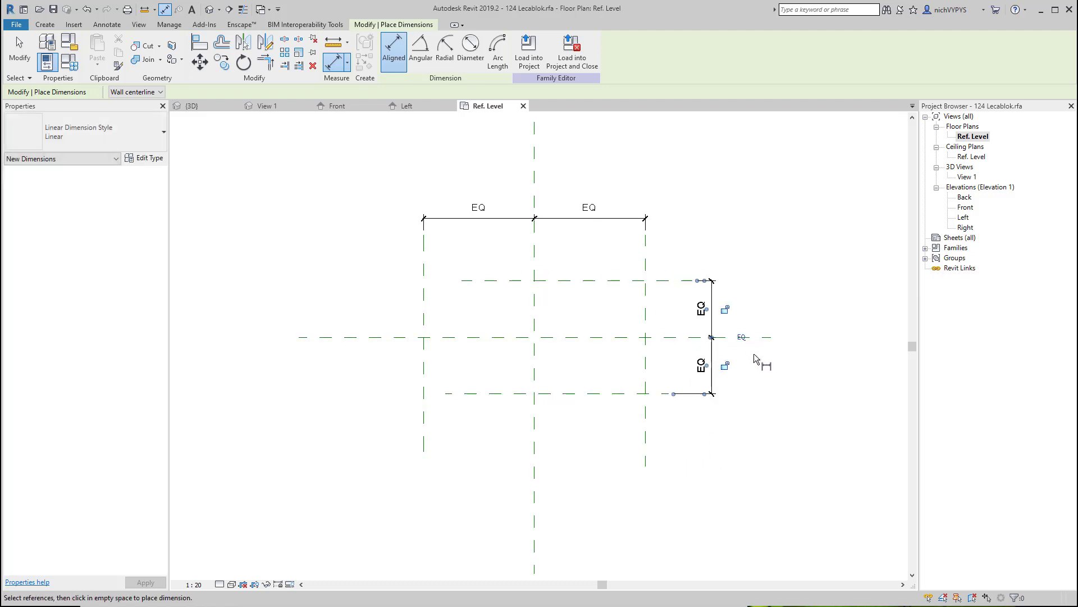
{"action": "key", "text": "Escape"}
{"action": "key", "text": "Escape"}
Step: Extend the lower horizontal reference plane further to the left
{"action": "left_click", "coordinate": [481, 280]}
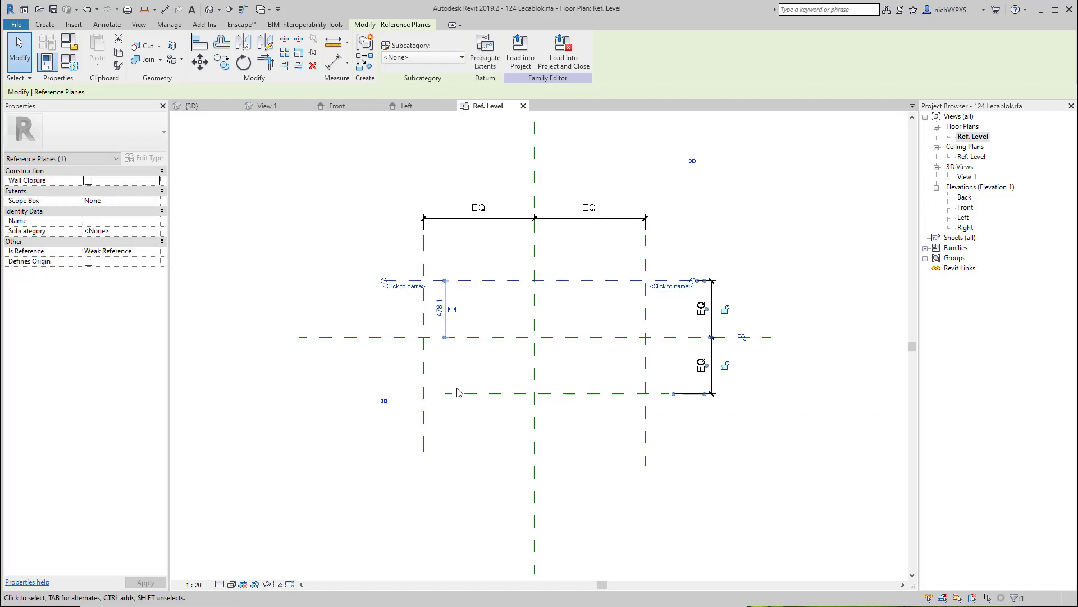
{"action": "left_click", "coordinate": [447, 393]}
{"action": "left_click_drag", "start_coordinate": [446, 393], "coordinate": [345, 394]}
{"action": "left_click", "coordinate": [443, 191]}
{"action": "middle_click_drag", "start_coordinate": [375, 196], "coordinate": [379, 213]}
Step: Add the overall 1875 width dimension between the left and right vertical planes
{"action": "left_click", "coordinate": [165, 9]}
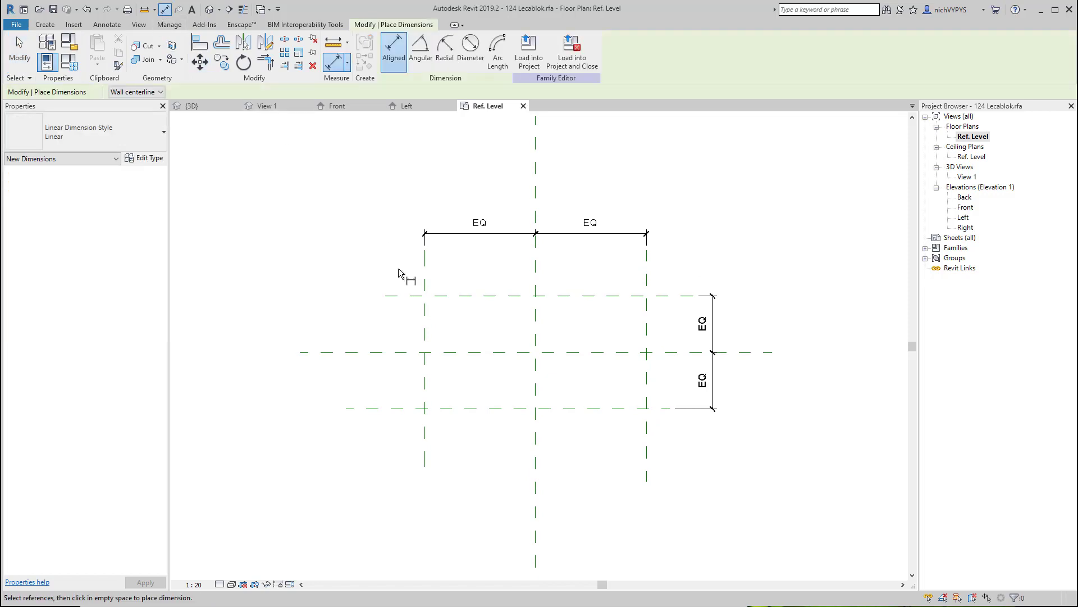
{"action": "left_click", "coordinate": [425, 327]}
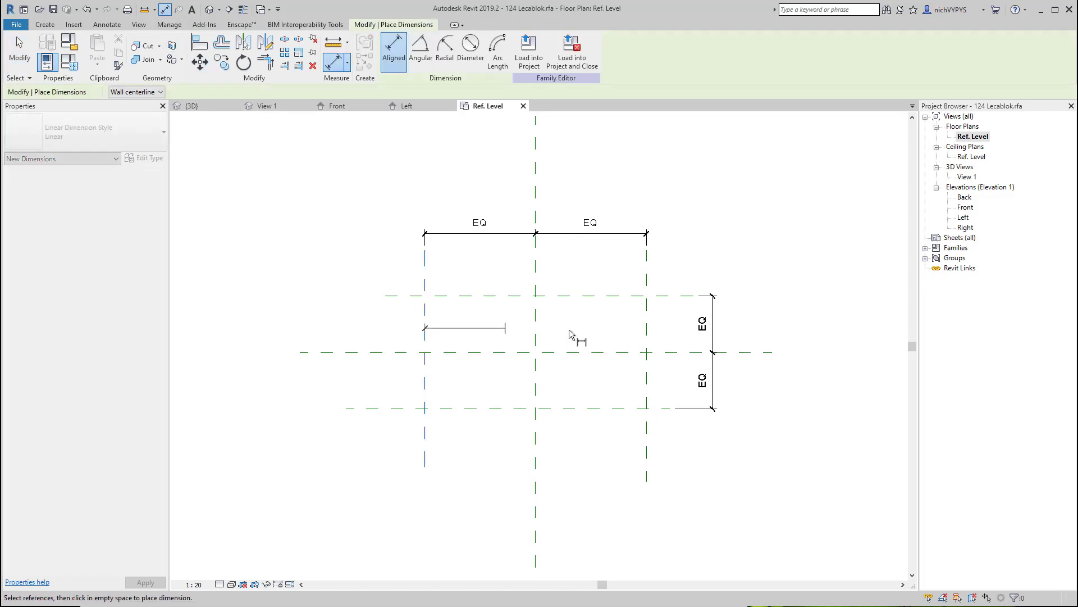
{"action": "left_click", "coordinate": [648, 337]}
{"action": "left_click", "coordinate": [678, 203]}
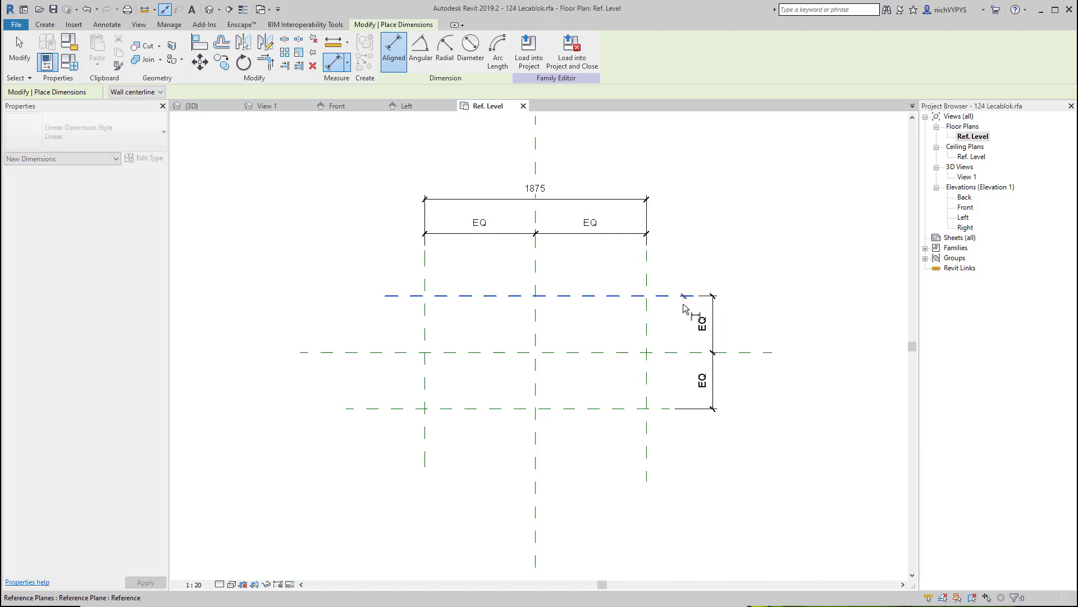
Step: Add the overall 956 dimension between the top and bottom planes, right of the EQ chain
{"action": "left_click", "coordinate": [669, 324]}
{"action": "left_click", "coordinate": [622, 408]}
{"action": "left_click", "coordinate": [764, 396]}
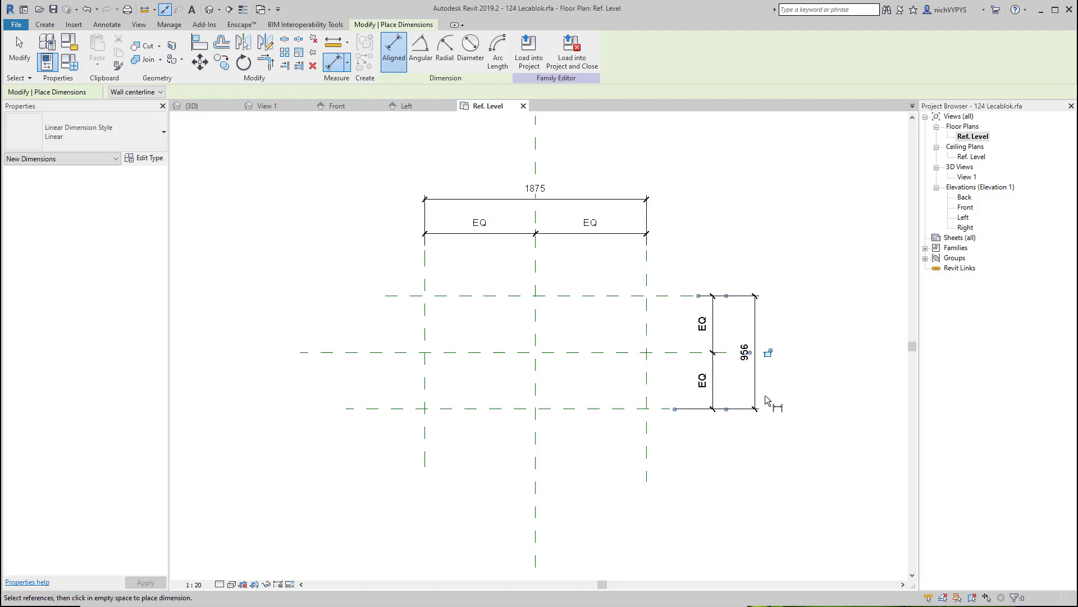
{"action": "middle_click_drag", "start_coordinate": [766, 397], "coordinate": [789, 408]}
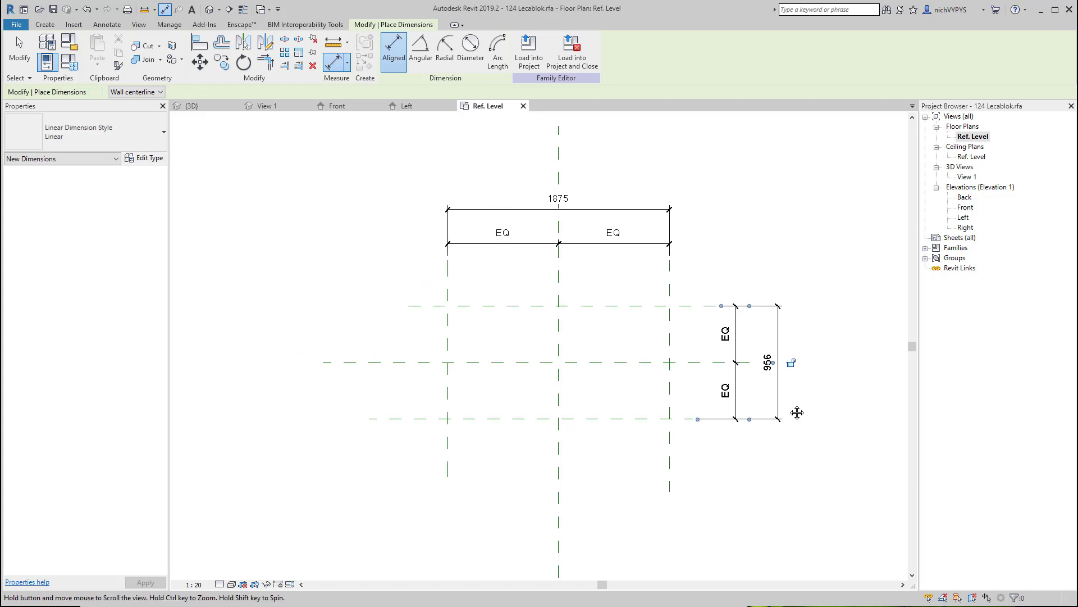
{"action": "key", "text": "Escape"}
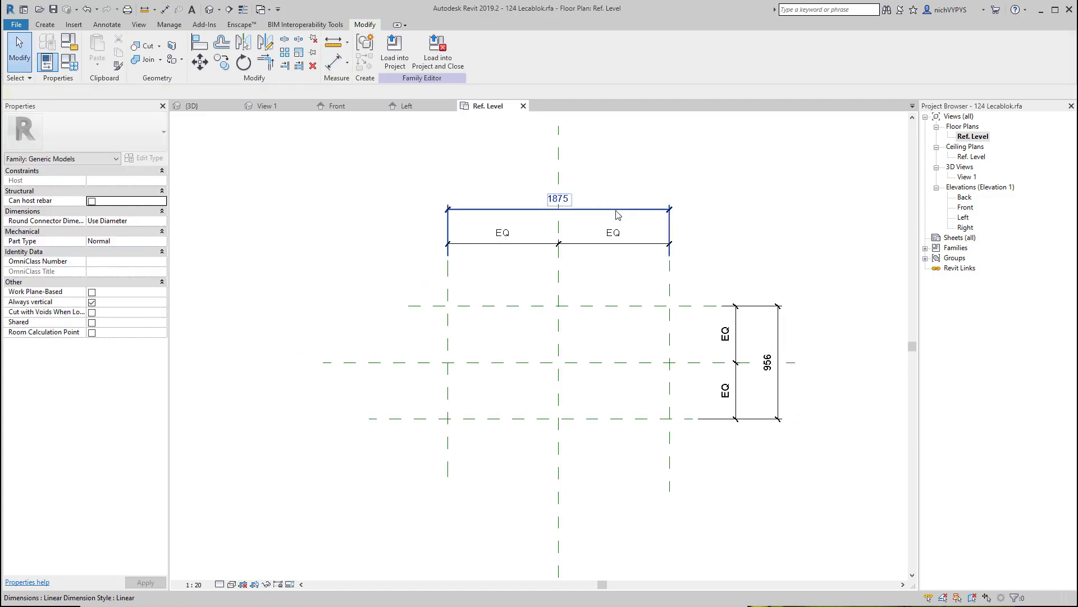
Step: Select the 1875 dimension and cancel the parameter dialog without adding a parameter
{"action": "left_click", "coordinate": [616, 211]}
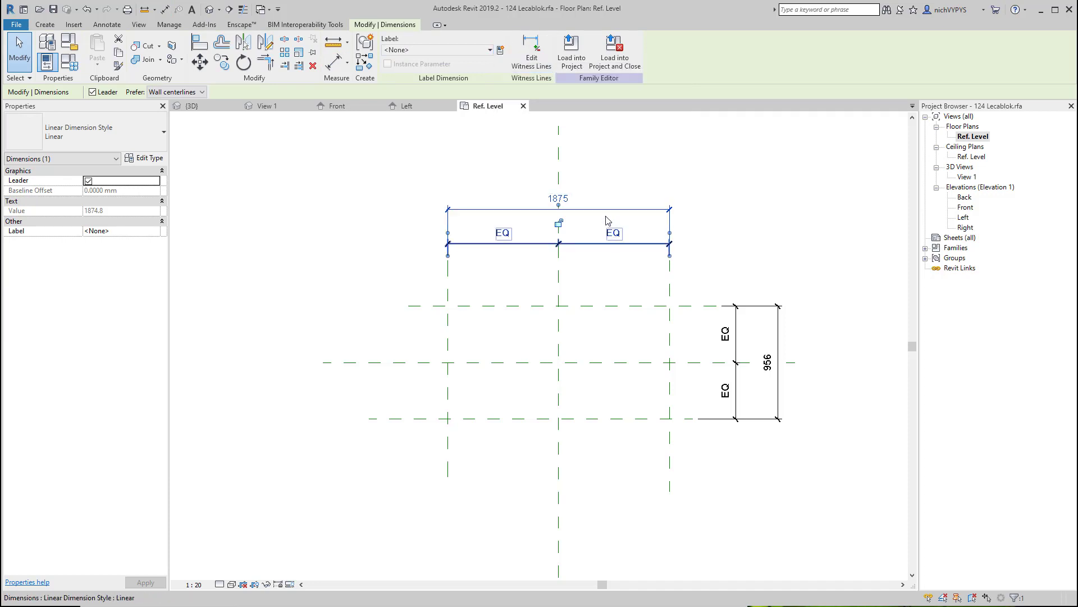
{"action": "left_click", "coordinate": [500, 50]}
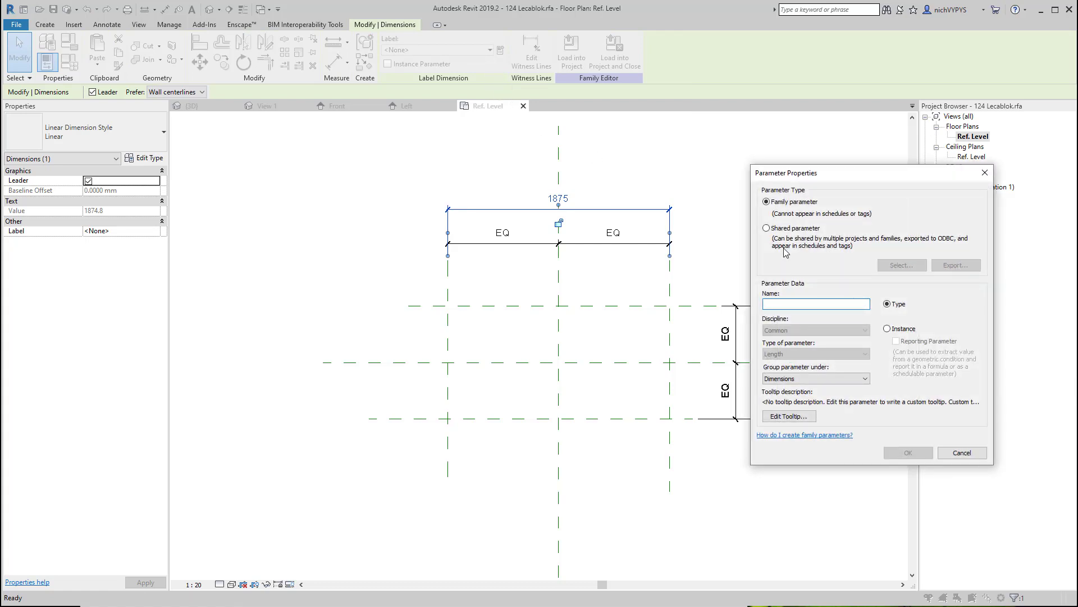
{"action": "left_click_drag", "start_coordinate": [821, 179], "coordinate": [773, 139]}
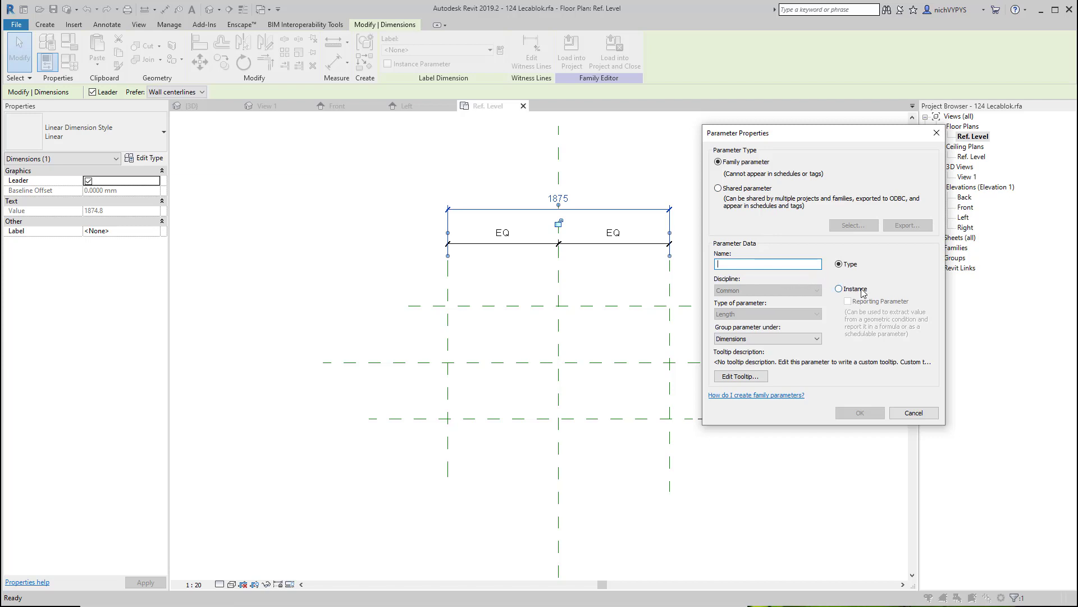
{"action": "left_click", "coordinate": [914, 413]}
Step: In the project's 3D view, select the foundation wall and turn off its Room Bounding
{"action": "left_click", "coordinate": [207, 107]}
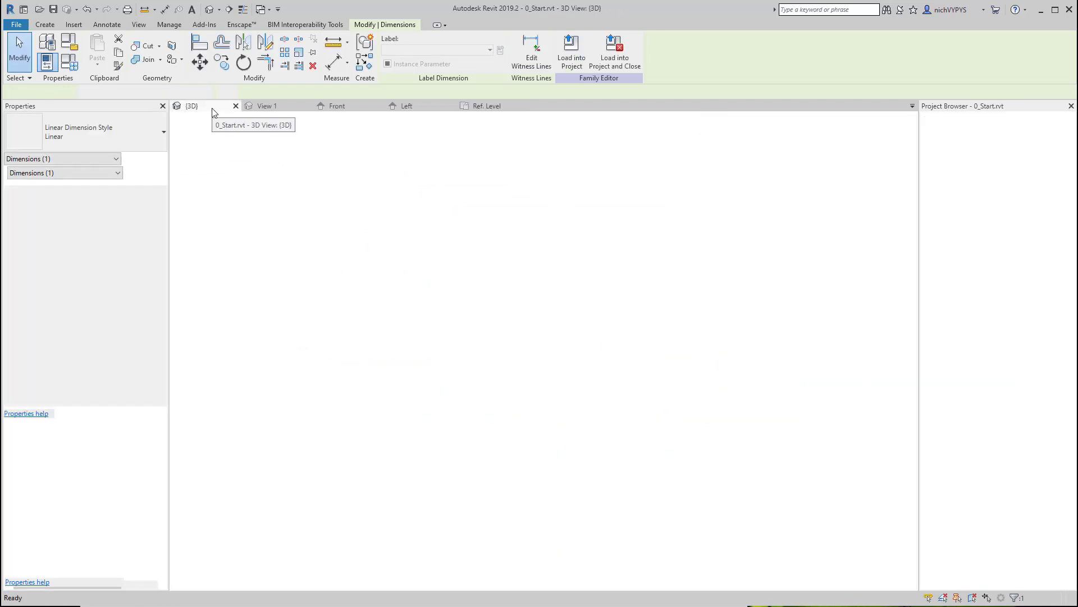
{"action": "scroll", "coordinate": [668, 306], "scroll_direction": "up", "scroll_amount": 3}
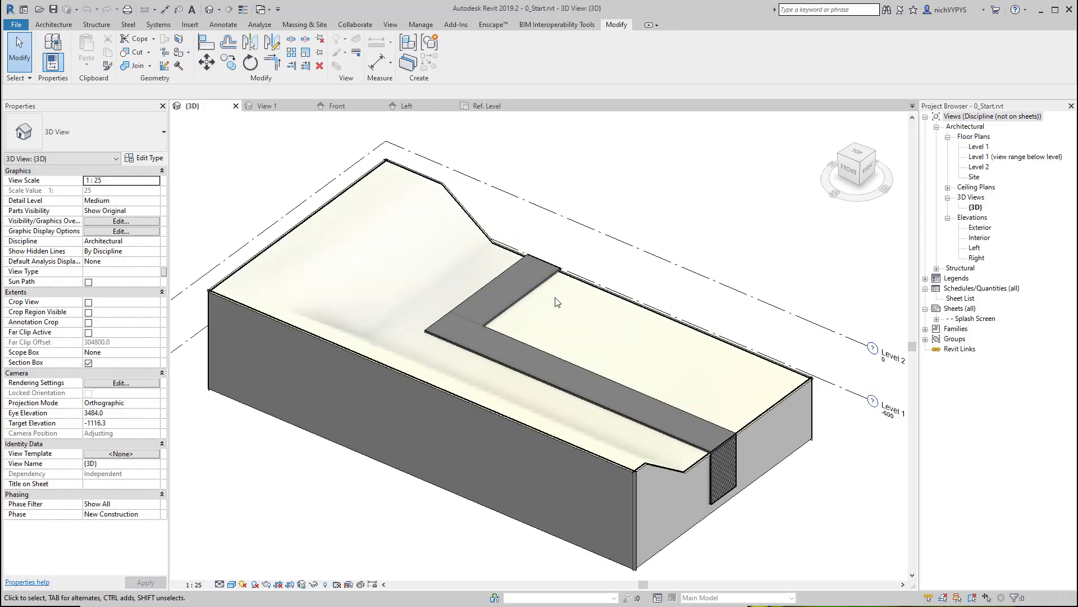
{"action": "left_click", "coordinate": [520, 287]}
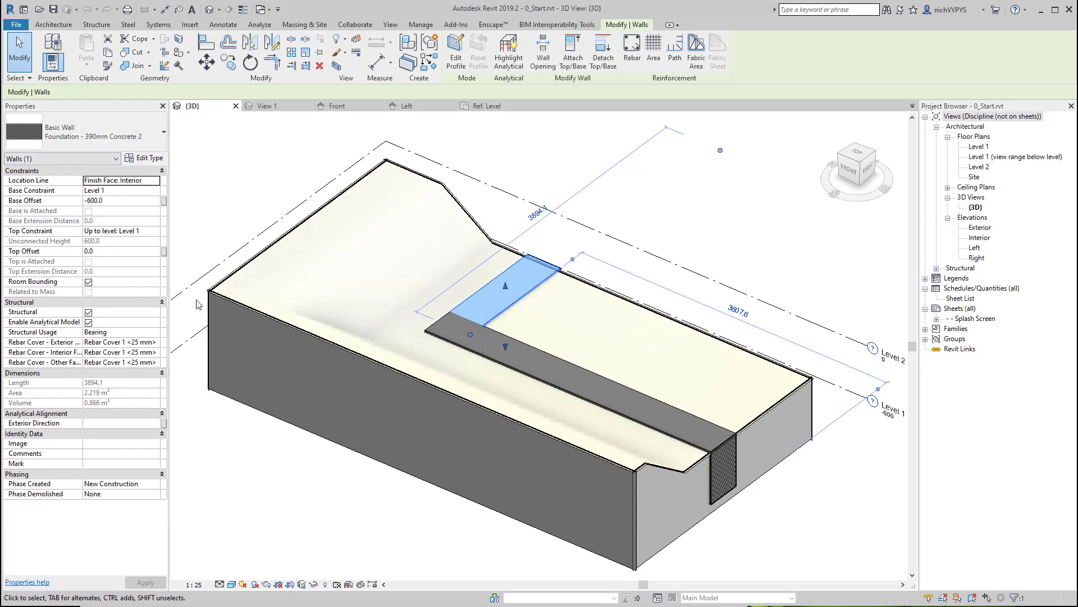
{"action": "left_click", "coordinate": [88, 281]}
Step: Review the foundation wall's Type Properties twice, closing them without changes
{"action": "left_click", "coordinate": [162, 162]}
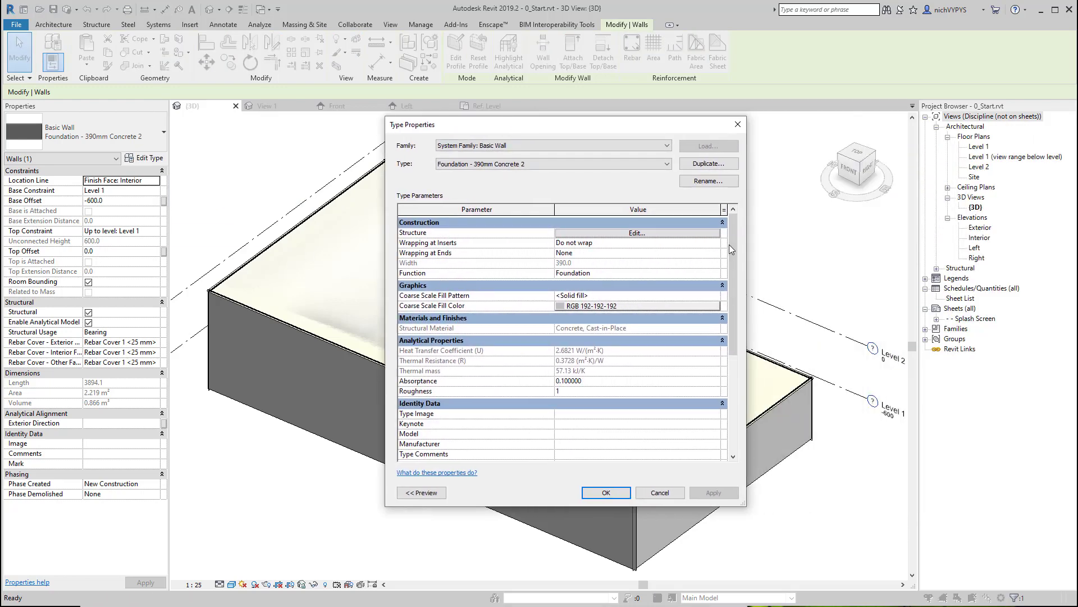
{"action": "left_click_drag", "start_coordinate": [733, 241], "coordinate": [727, 350]}
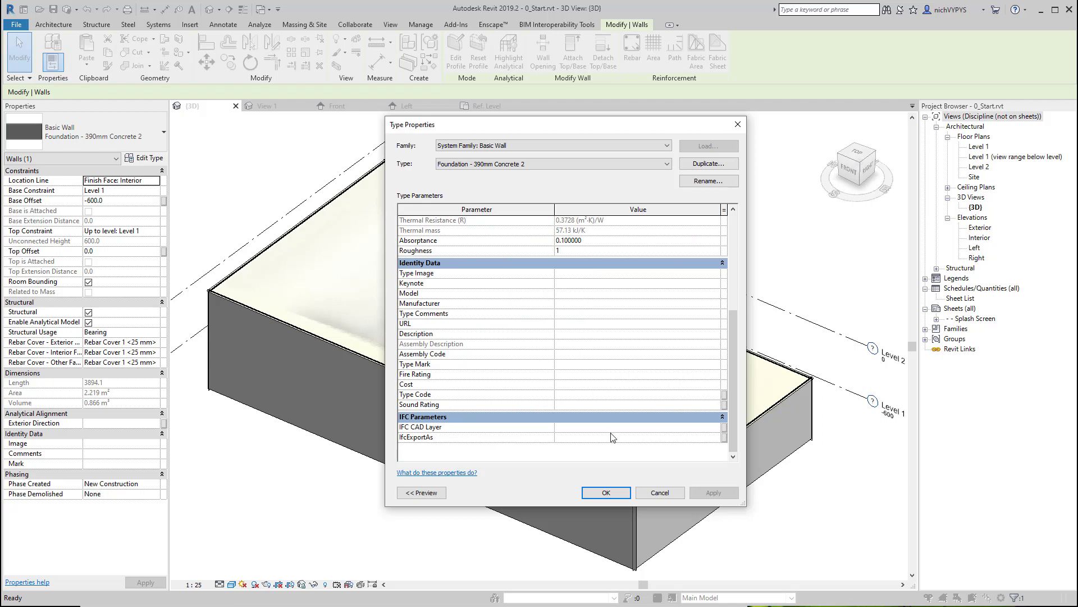
{"action": "left_click", "coordinate": [659, 493]}
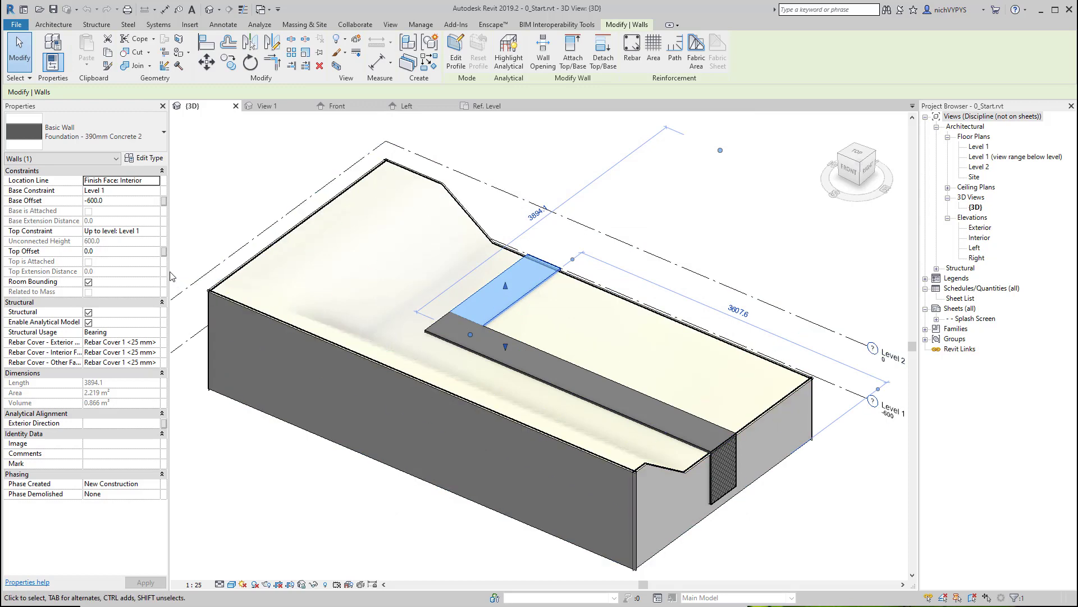
{"action": "left_click", "coordinate": [143, 158]}
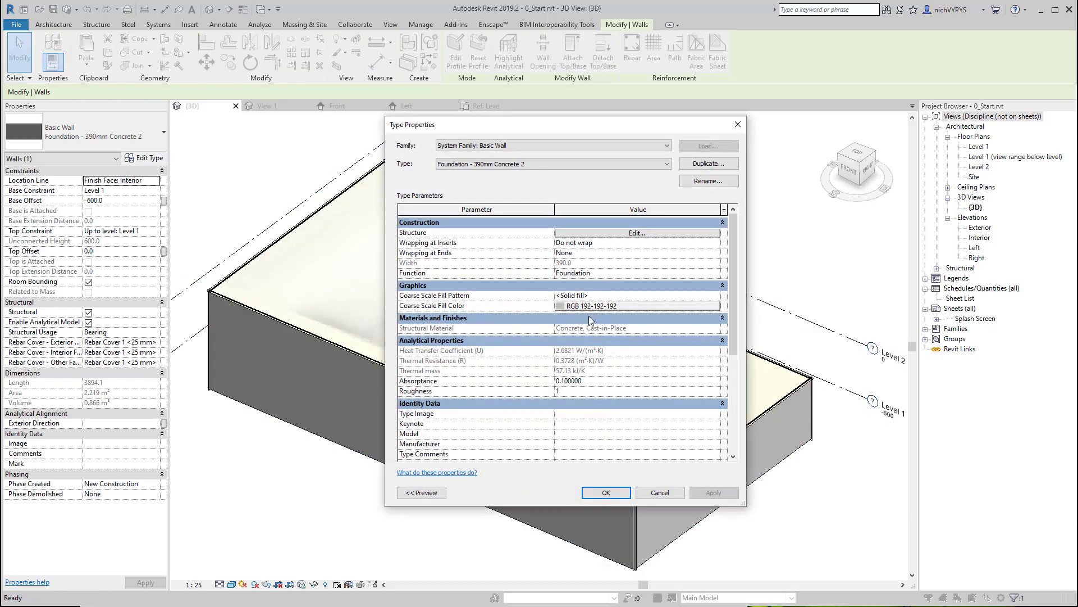
{"action": "left_click", "coordinate": [659, 492]}
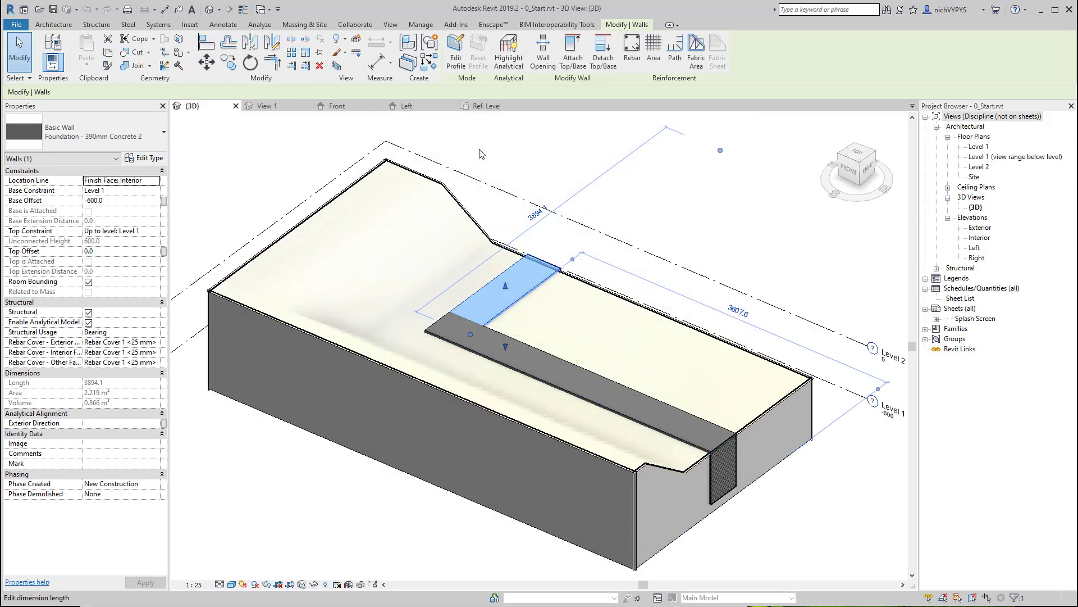
Step: In the Ref. Level plan, label the 1875 dimension with a new Length parameter
{"action": "left_click", "coordinate": [349, 106]}
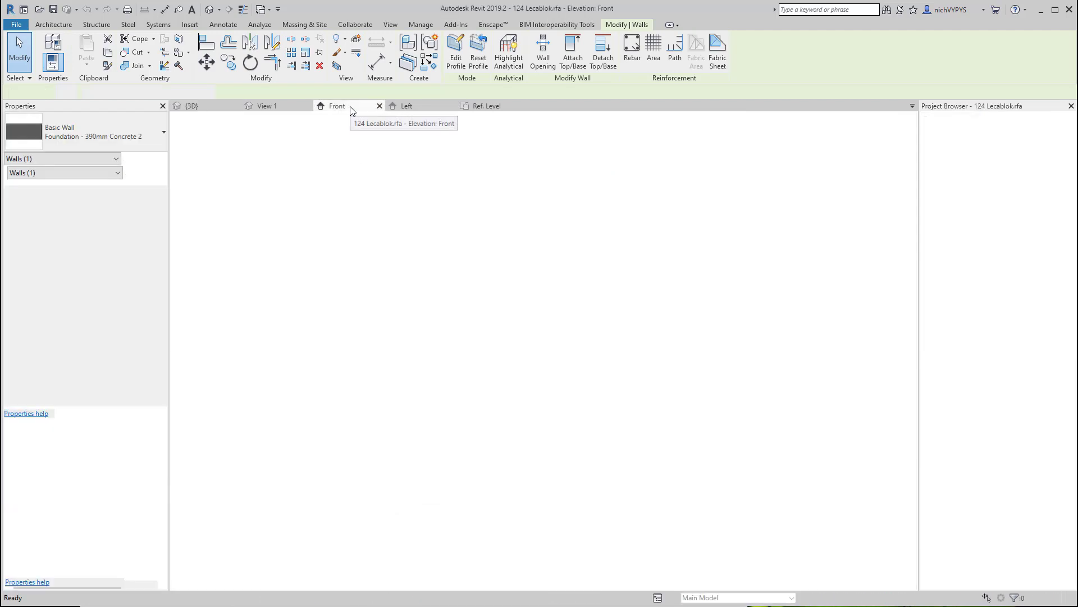
{"action": "left_click", "coordinate": [486, 106]}
{"action": "scroll", "coordinate": [618, 286], "scroll_direction": "up", "scroll_amount": 3}
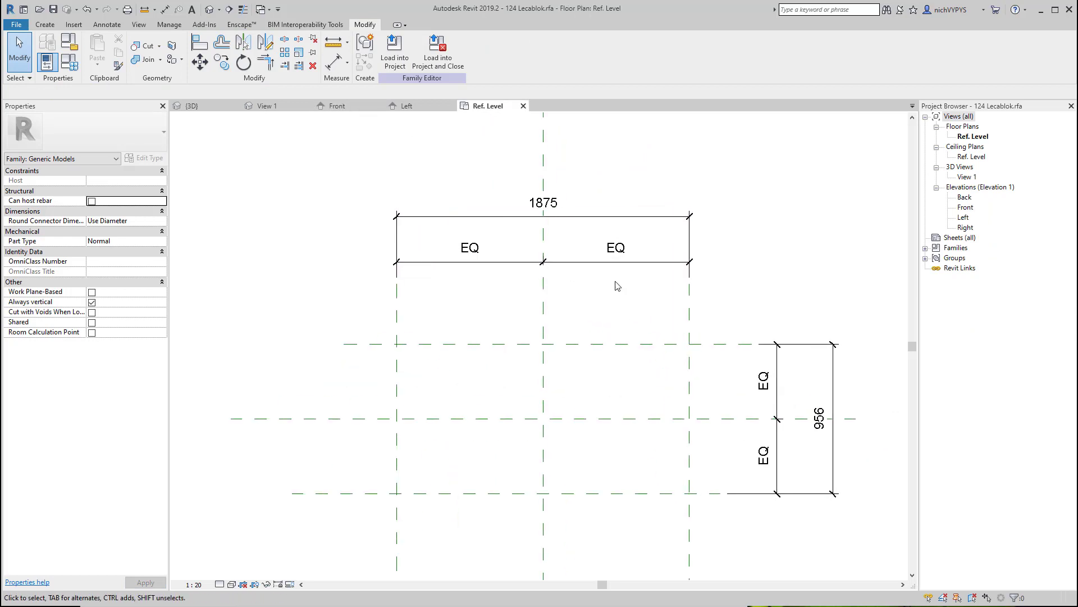
{"action": "scroll", "coordinate": [603, 222], "scroll_direction": "down", "scroll_amount": 2}
{"action": "left_click", "coordinate": [587, 182]}
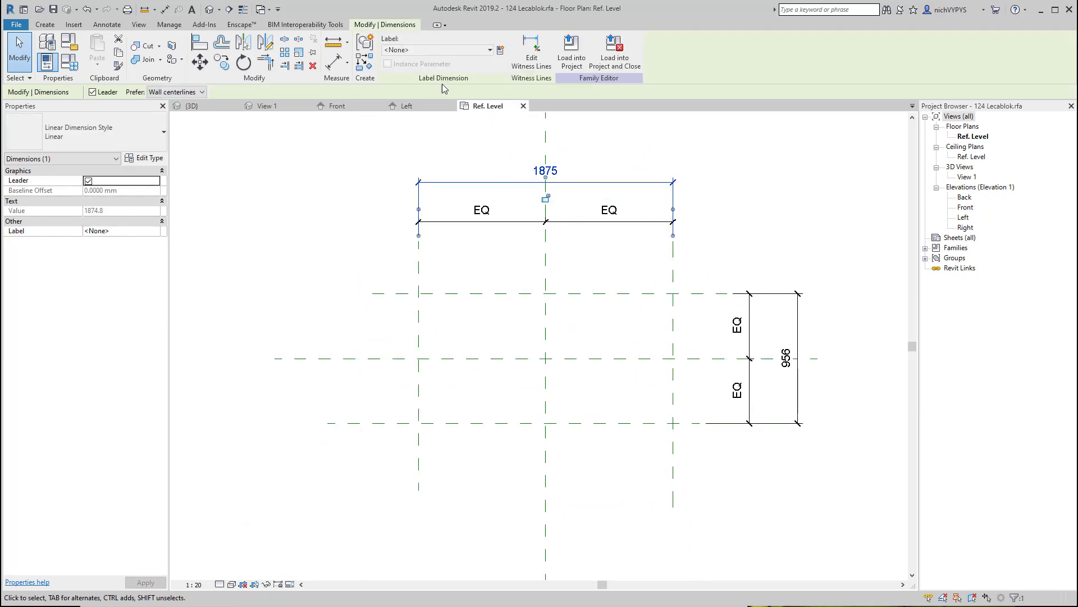
{"action": "left_click", "coordinate": [500, 51]}
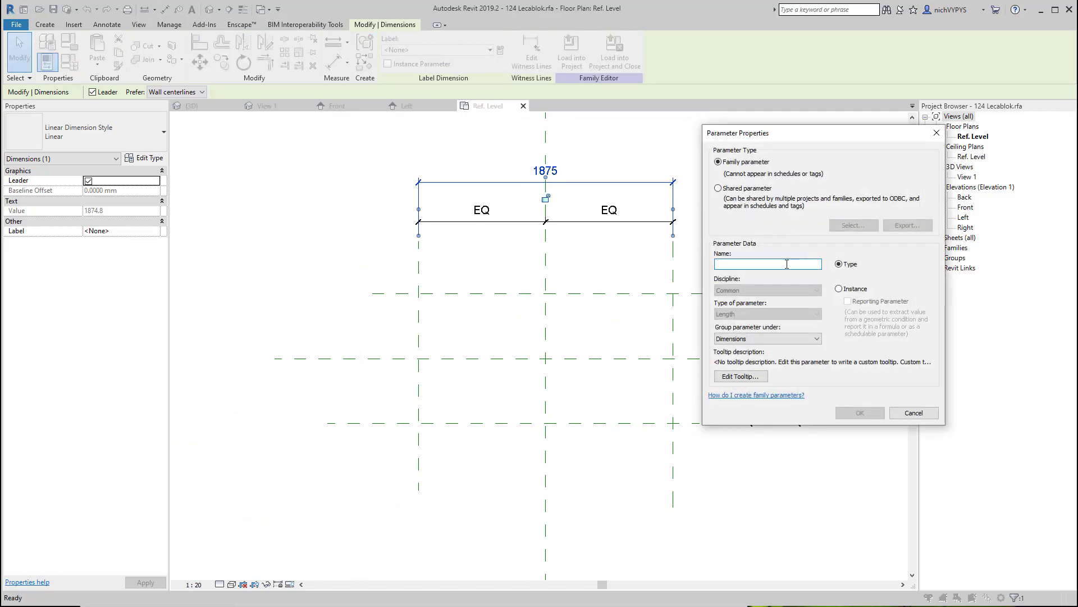
{"action": "type", "text": "Leng"}
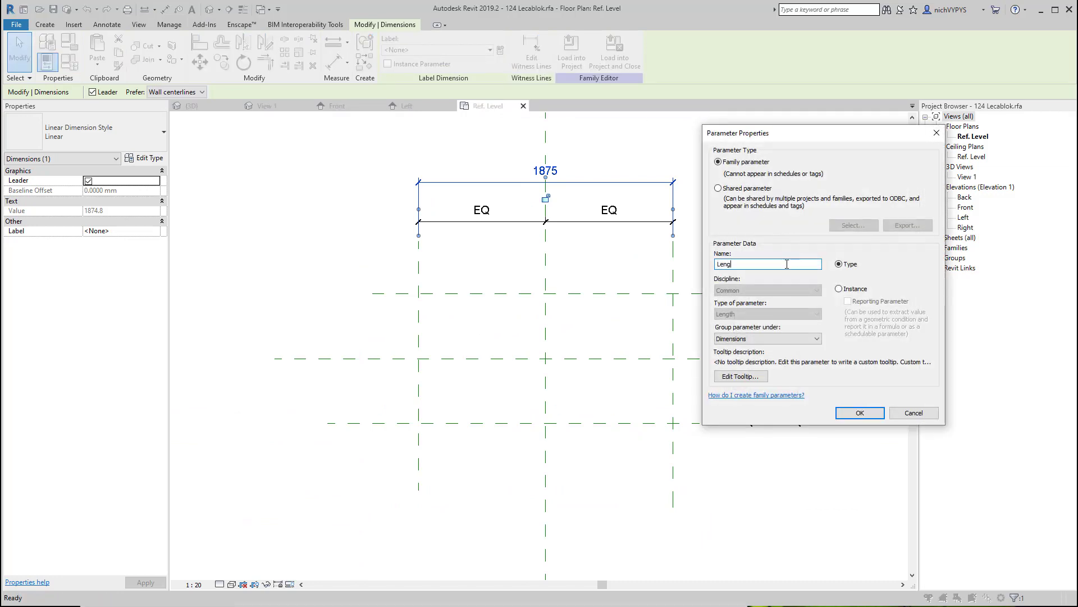
{"action": "type", "text": "th"}
{"action": "left_click", "coordinate": [868, 413]}
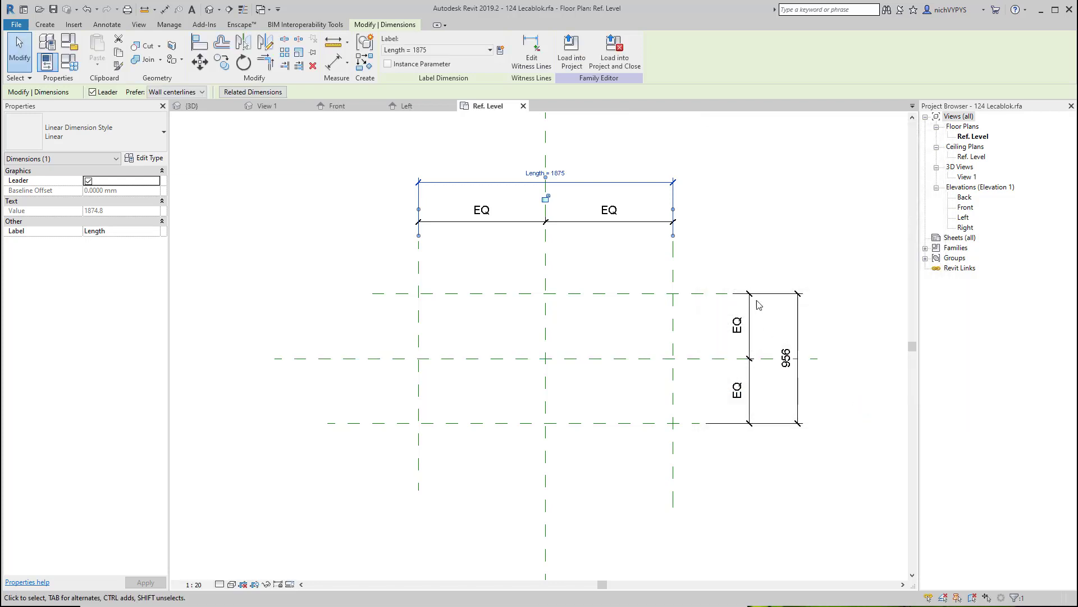
Step: Label the 956 dimension with a new Width parameter
{"action": "left_click", "coordinate": [799, 319]}
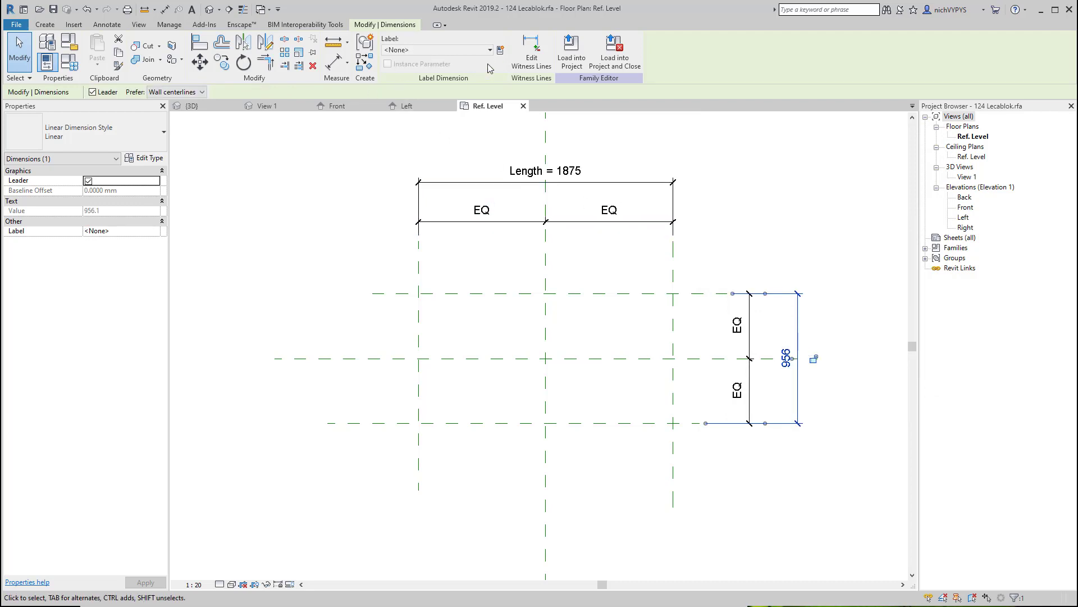
{"action": "left_click", "coordinate": [499, 51]}
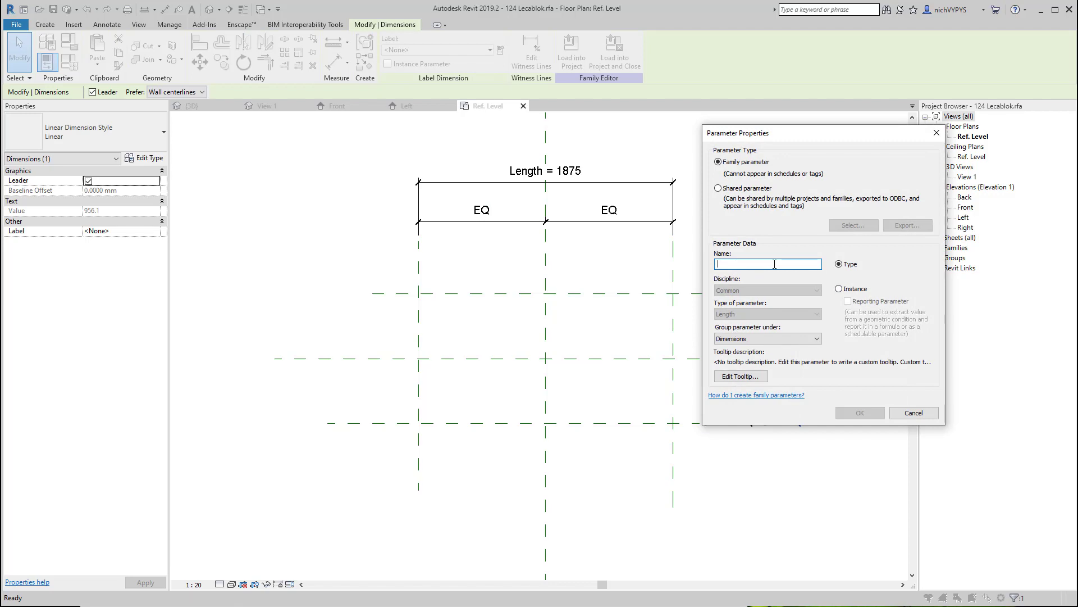
{"action": "type", "text": "Width"}
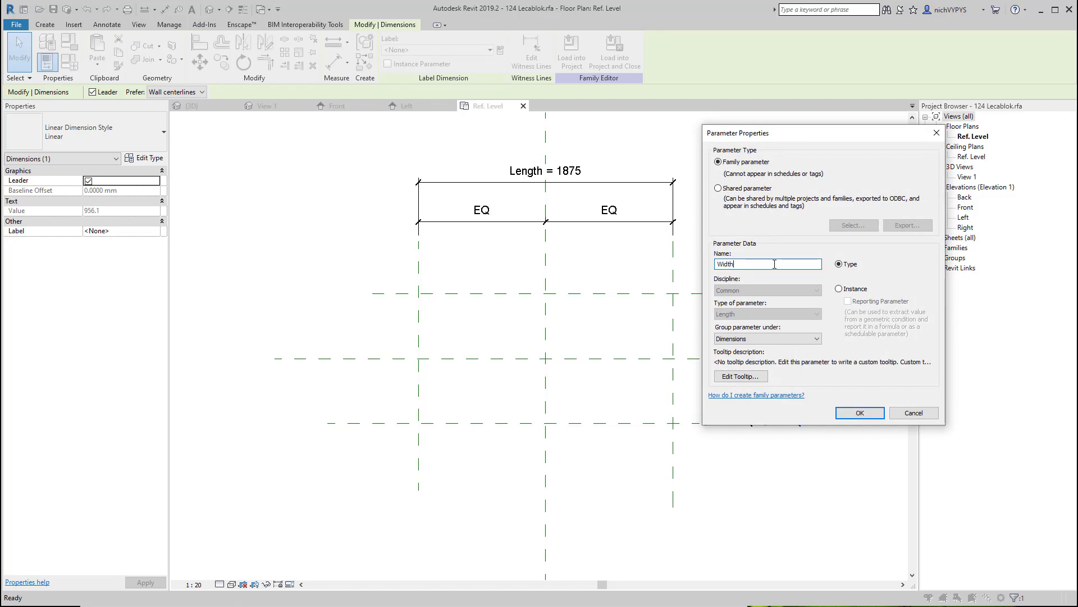
{"action": "left_click", "coordinate": [858, 413]}
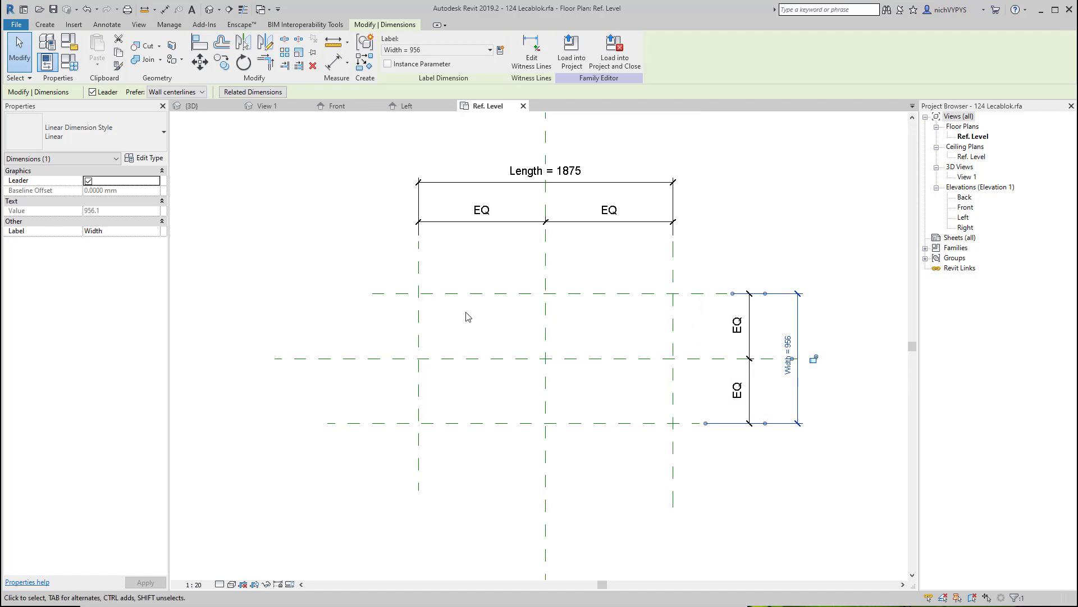
Step: In Family Types, start a new type and enter the name 490x190x390 mm
{"action": "left_click", "coordinate": [45, 25]}
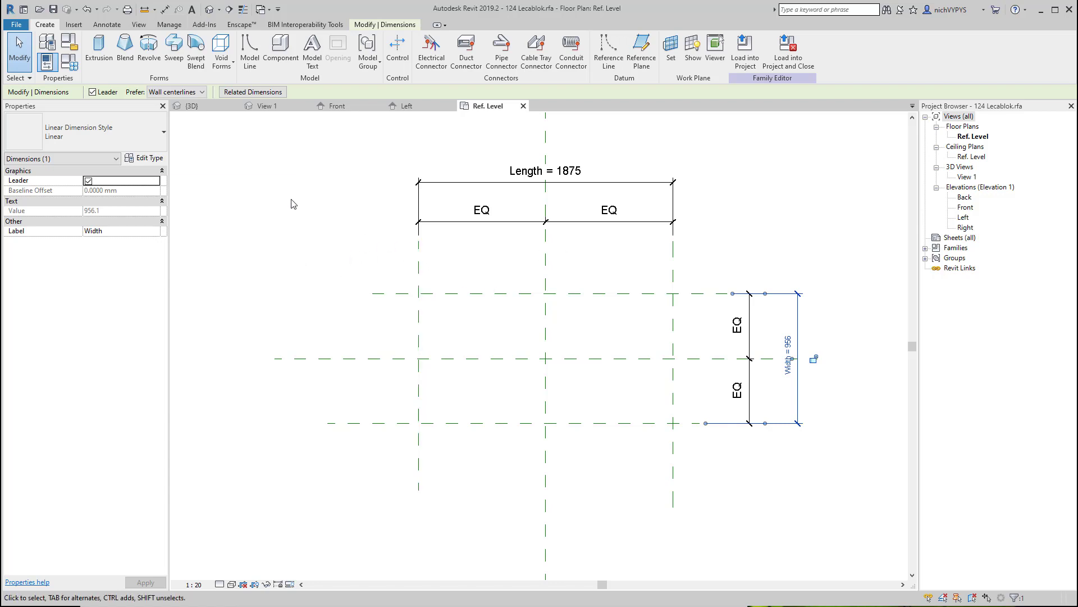
{"action": "left_click", "coordinate": [75, 66]}
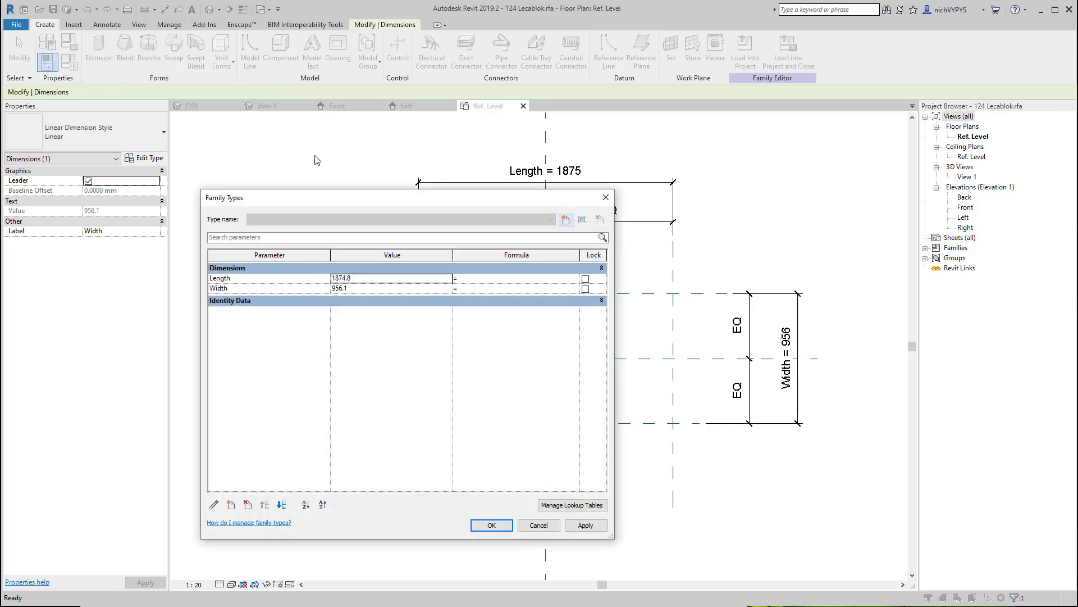
{"action": "left_click_drag", "start_coordinate": [311, 162], "coordinate": [297, 145]}
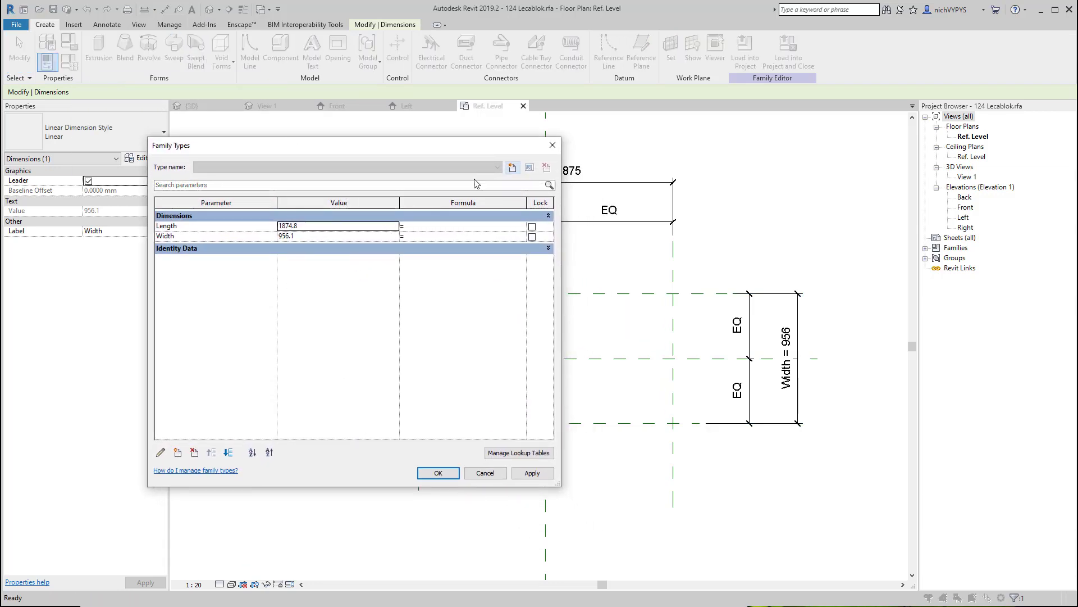
{"action": "left_click", "coordinate": [512, 168]}
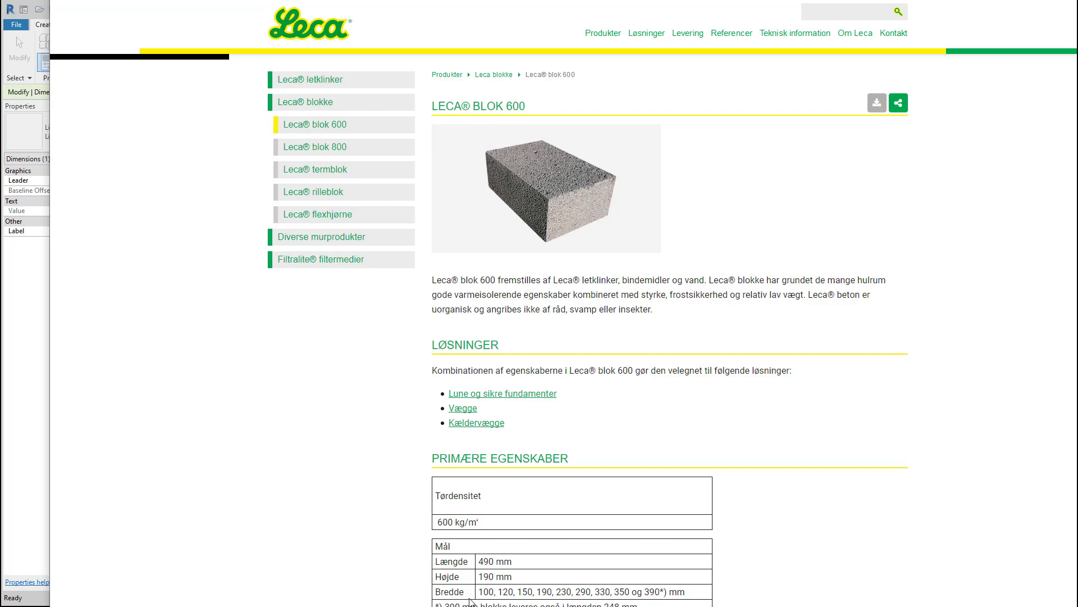
{"action": "key", "text": "alt+Tab"}
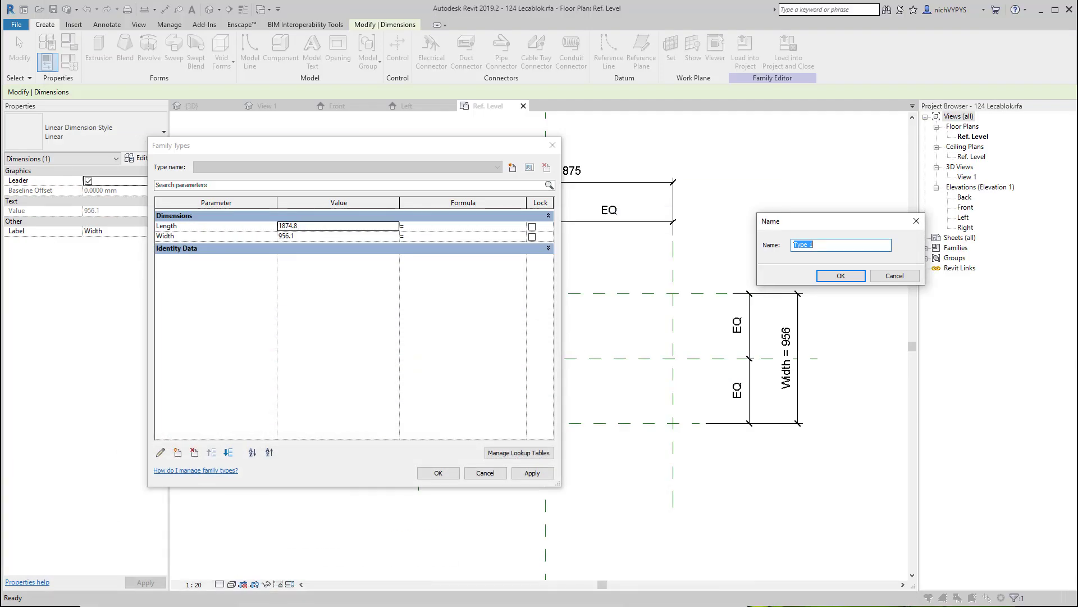
{"action": "type", "text": "490"}
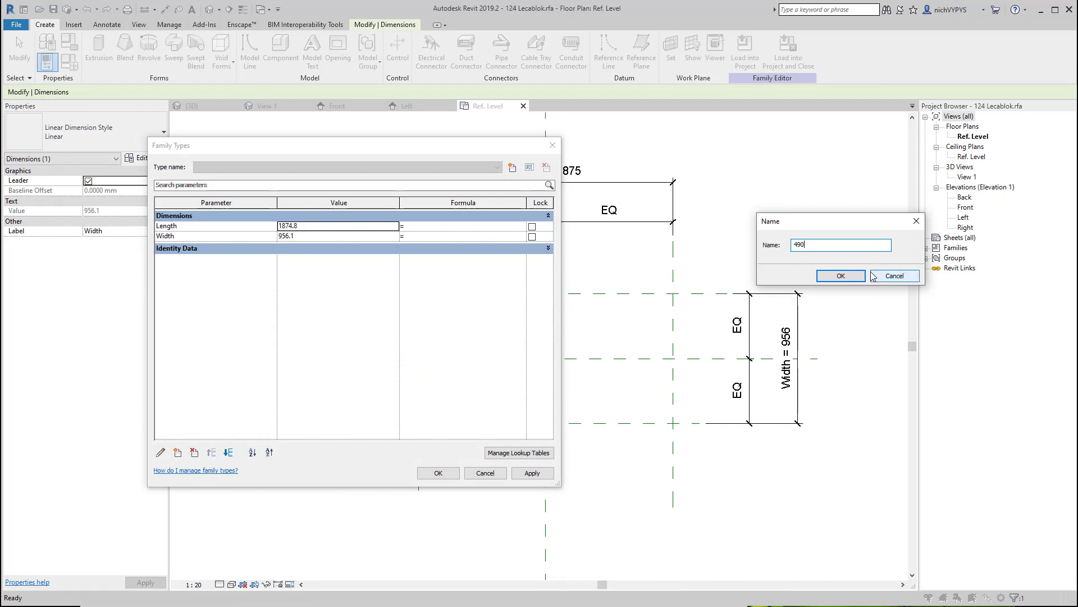
{"action": "type", "text": "x190x390 mm"}
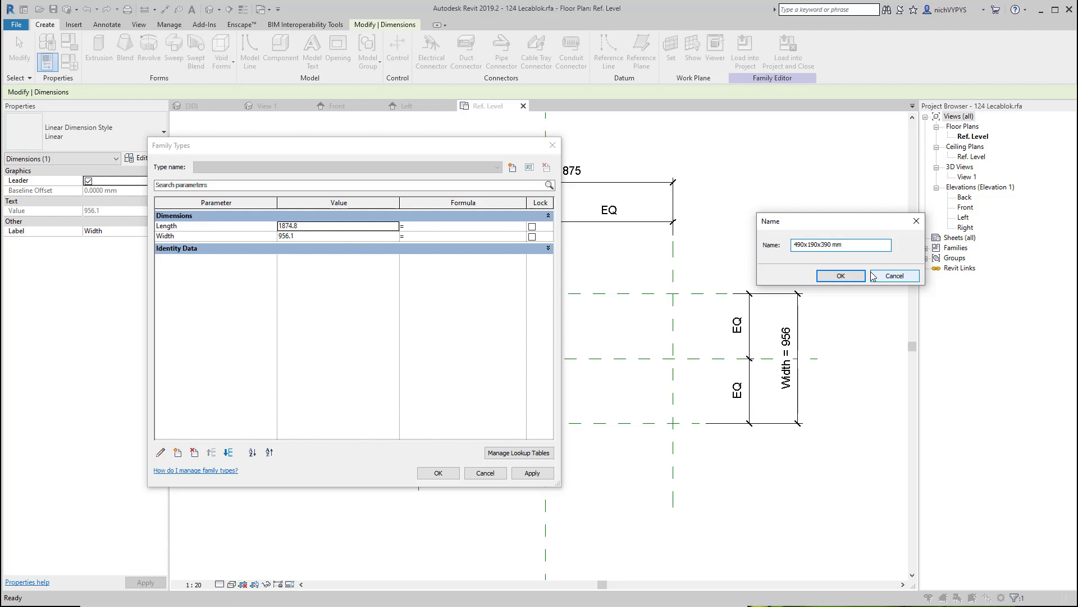
Step: Confirm the new type, set Length 500 and Width 390, and apply
{"action": "left_click", "coordinate": [841, 275]}
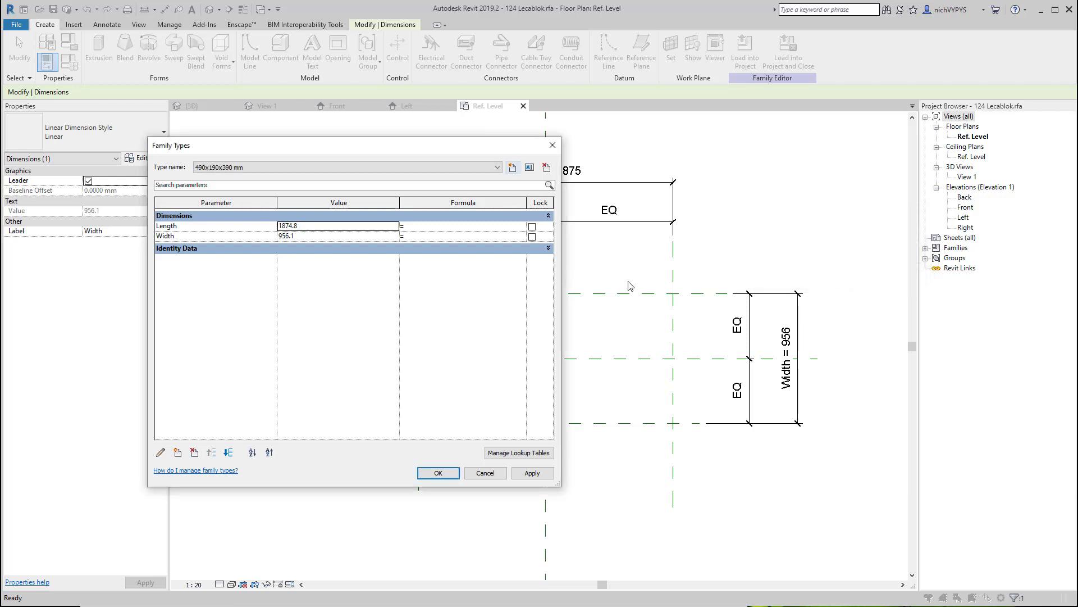
{"action": "left_click", "coordinate": [342, 226]}
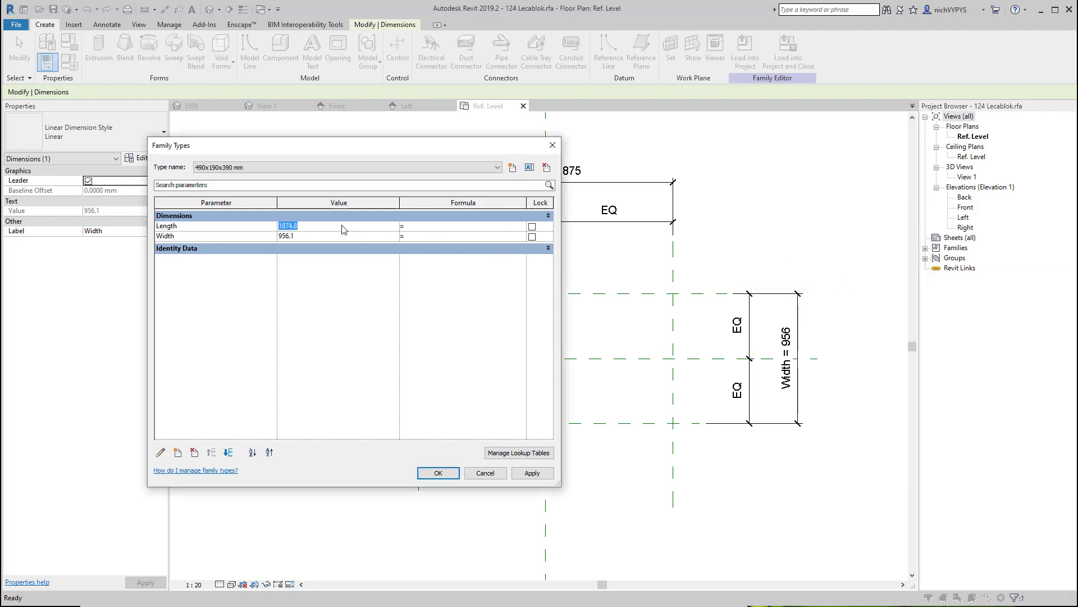
{"action": "type", "text": "500"}
{"action": "left_click", "coordinate": [338, 235]}
{"action": "type", "text": "390"}
{"action": "left_click", "coordinate": [438, 473]}
Step: Switch from the plan to the 124 Lecablok family's Front elevation using the Project Browser
{"action": "scroll", "coordinate": [598, 371], "scroll_direction": "up", "scroll_amount": 1}
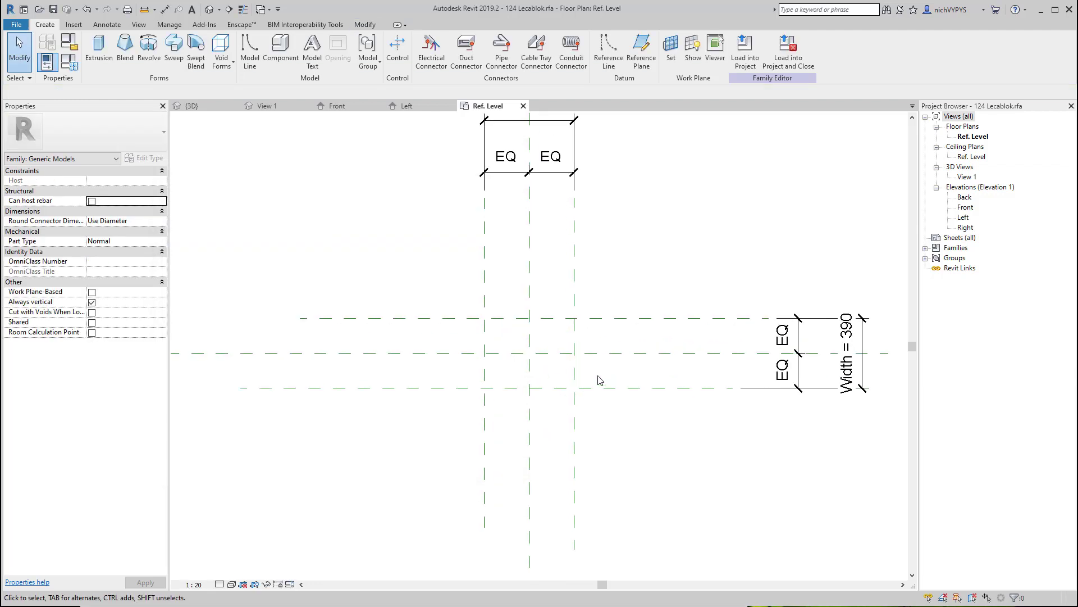
{"action": "scroll", "coordinate": [590, 258], "scroll_direction": "up", "scroll_amount": 1}
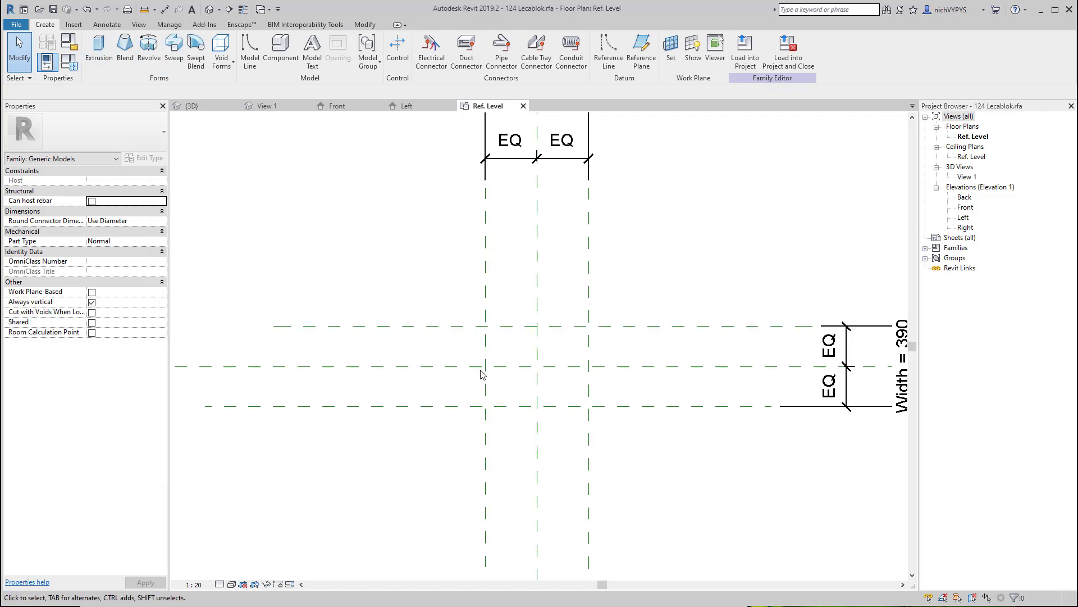
{"action": "scroll", "coordinate": [533, 343], "scroll_direction": "down", "scroll_amount": 1}
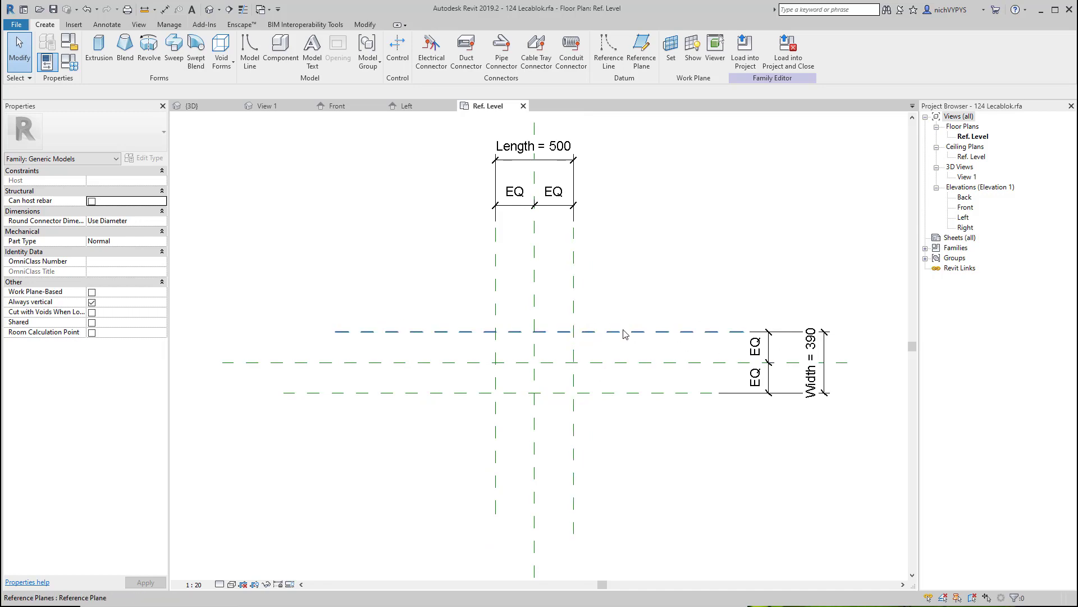
{"action": "double_click", "coordinate": [966, 208]}
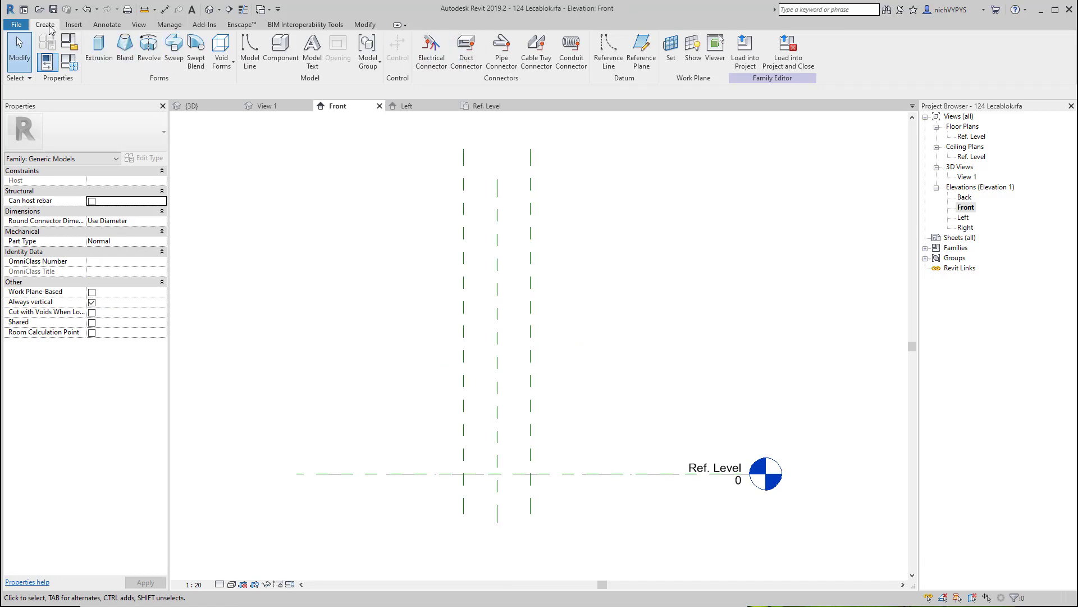
Step: Draw a horizontal reference plane 353 above Ref. Level and make its dimension permanent
{"action": "left_click", "coordinate": [641, 48]}
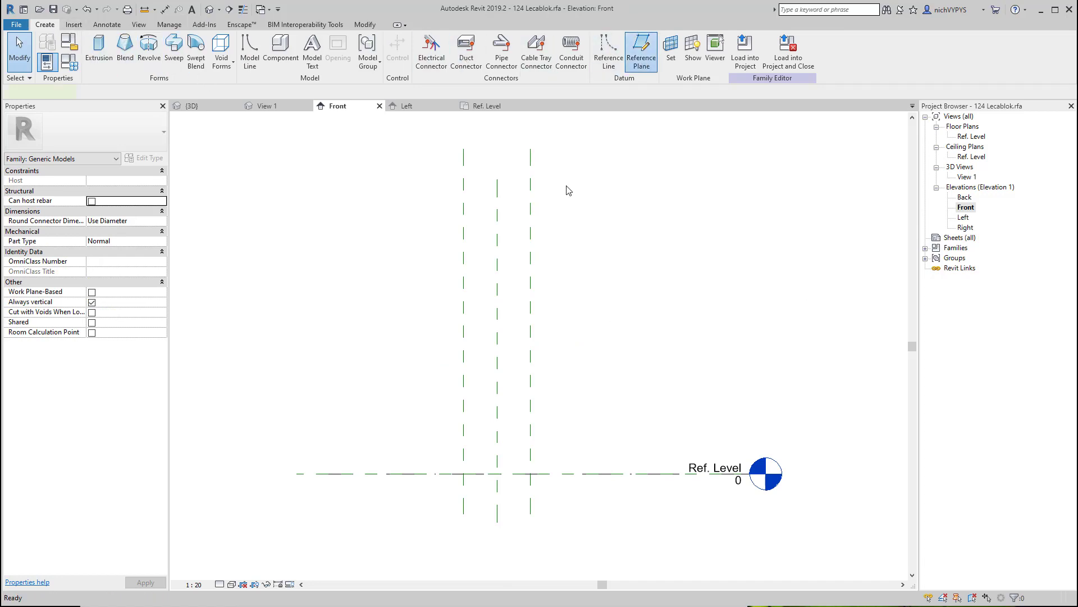
{"action": "left_click", "coordinate": [443, 427]}
{"action": "left_click", "coordinate": [565, 426]}
{"action": "scroll", "coordinate": [439, 448], "scroll_direction": "up", "scroll_amount": 4}
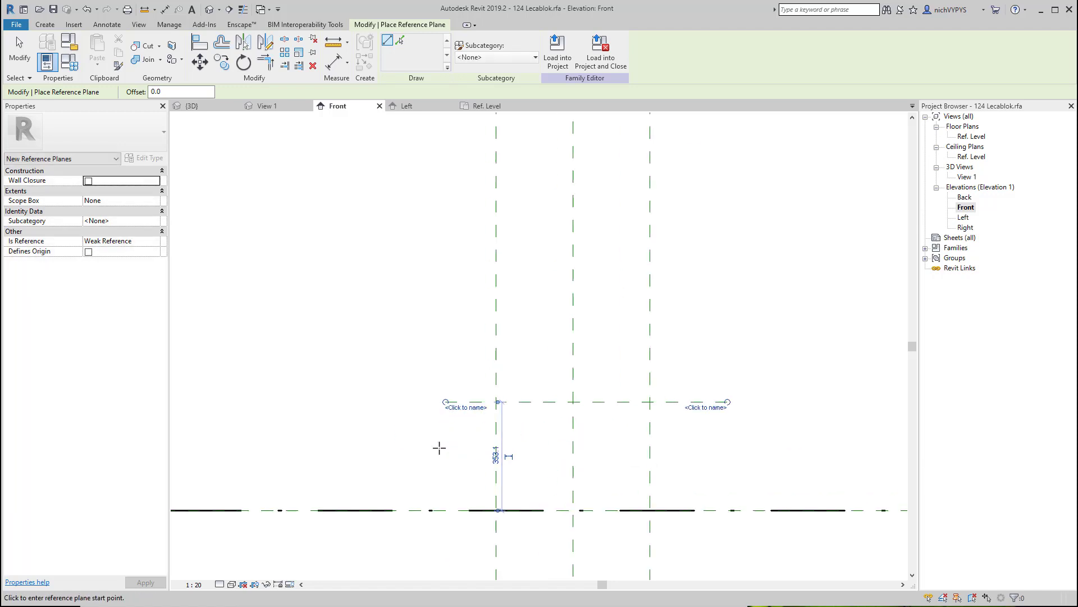
{"action": "left_click", "coordinate": [508, 456]}
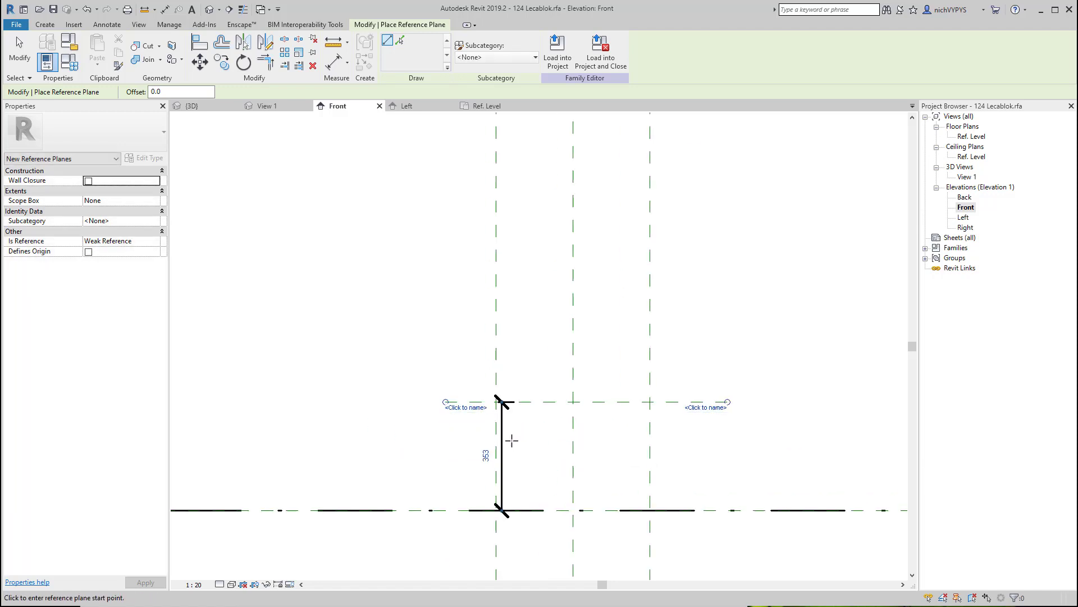
{"action": "key", "text": "Escape"}
Step: Label the 353 dimension with a new parameter named Height
{"action": "left_click", "coordinate": [505, 441]}
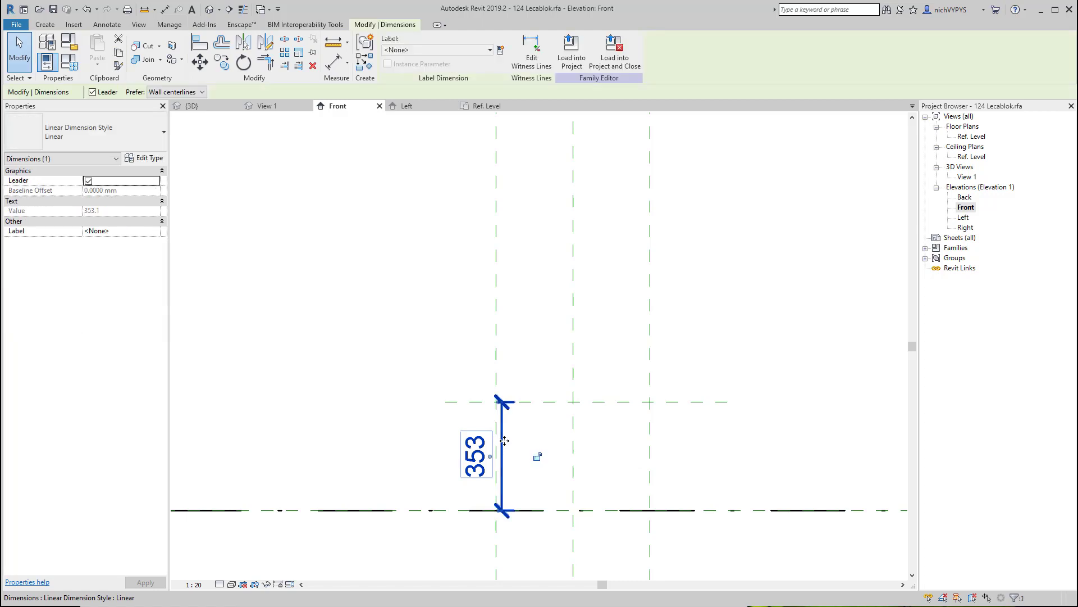
{"action": "left_click", "coordinate": [500, 50]}
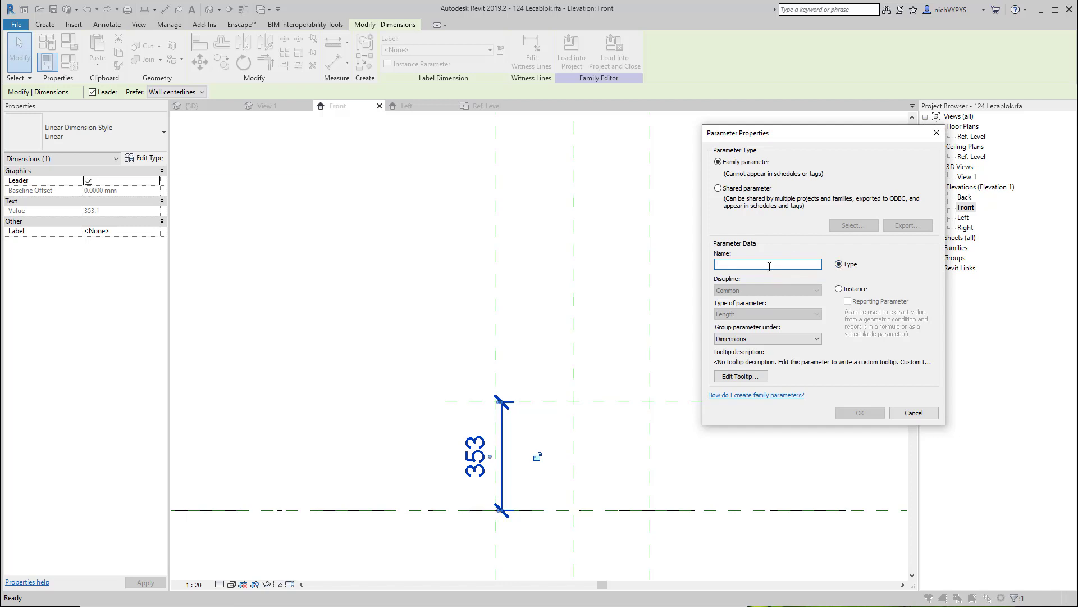
{"action": "type", "text": "200"}
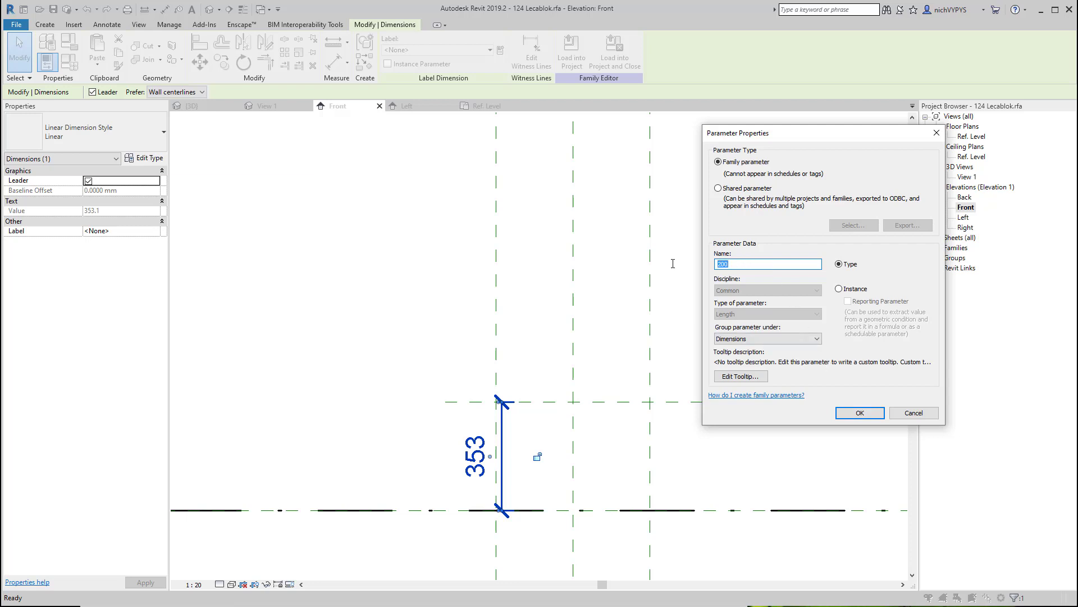
{"action": "type", "text": "Height"}
{"action": "left_click", "coordinate": [858, 412]}
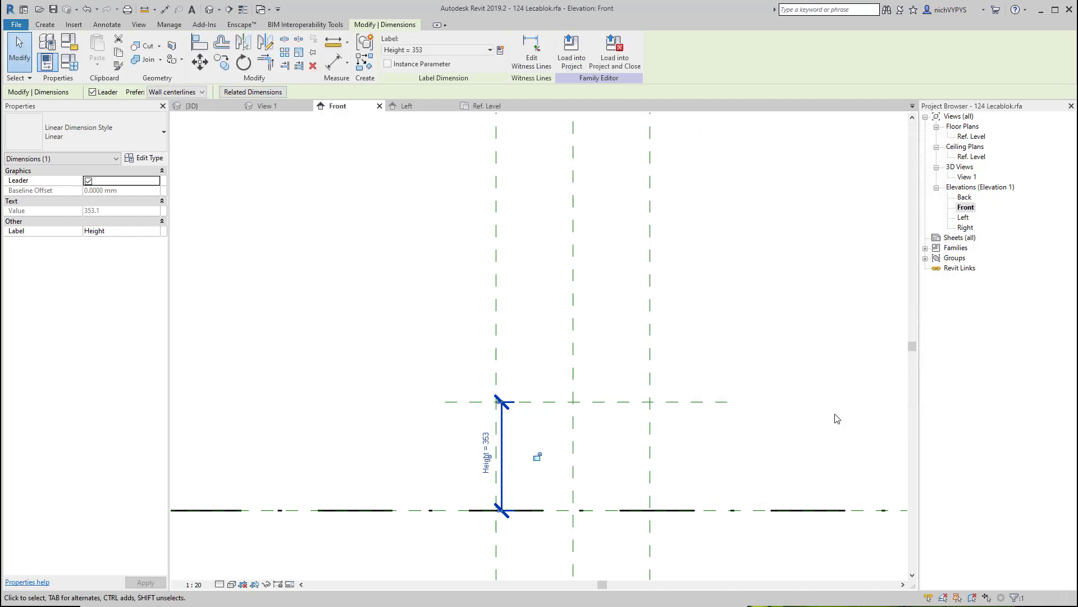
Step: In Family Types, change the Height value to 200 and apply it
{"action": "left_click", "coordinate": [67, 62]}
{"action": "left_click_drag", "start_coordinate": [228, 150], "coordinate": [256, 147]}
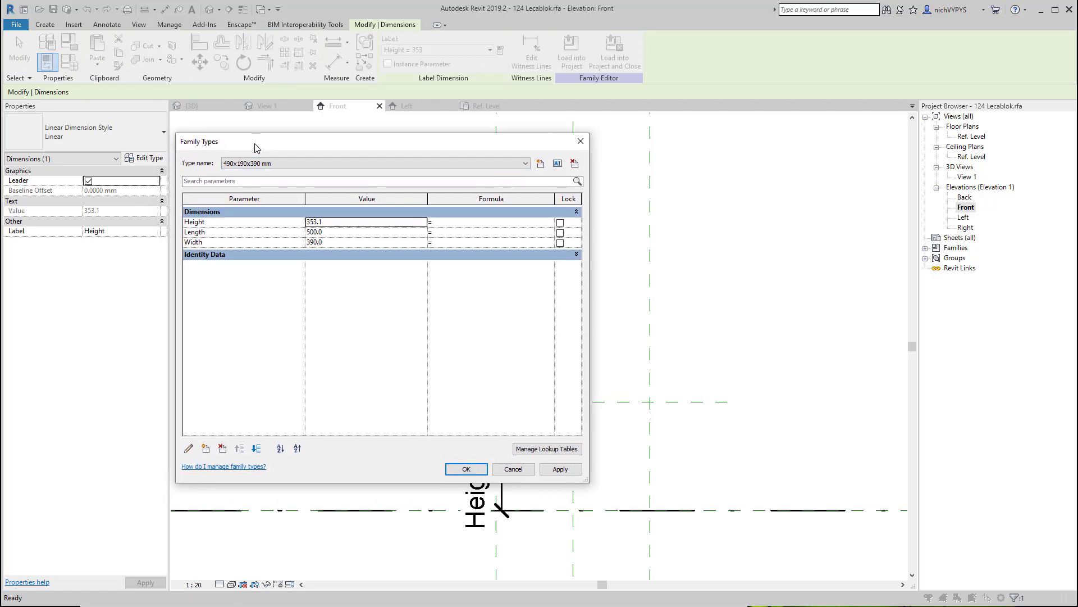
{"action": "left_click", "coordinate": [340, 224]}
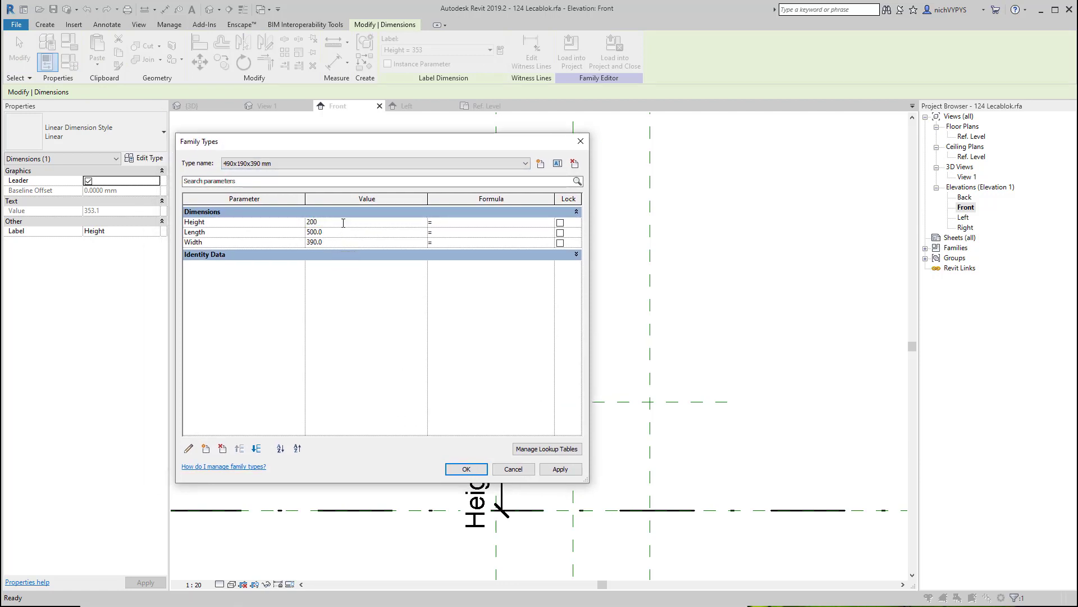
{"action": "type", "text": "200"}
{"action": "left_click", "coordinate": [560, 469]}
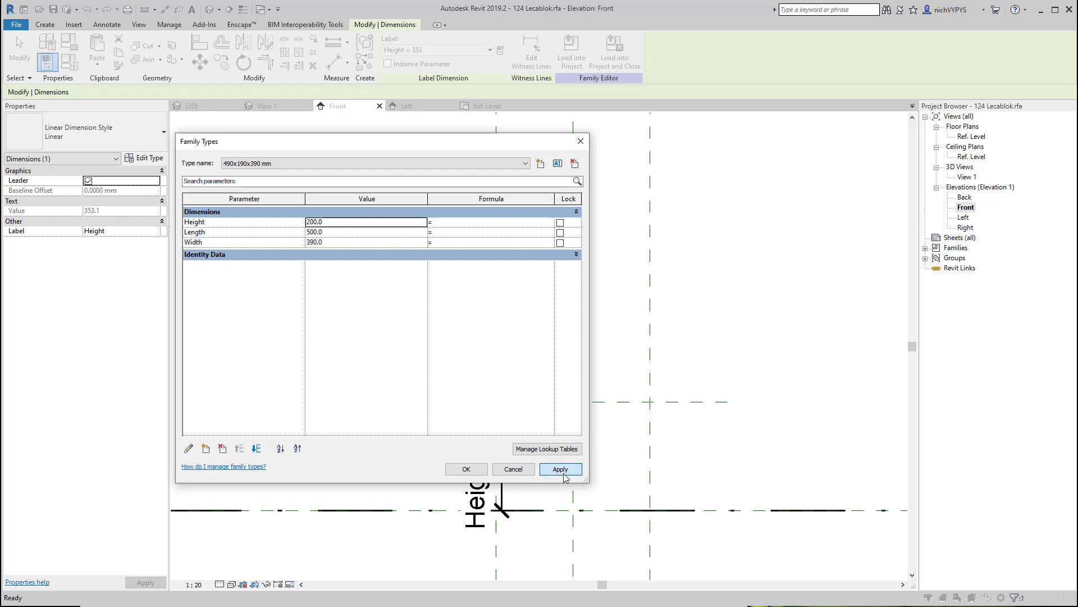
{"action": "left_click", "coordinate": [466, 469]}
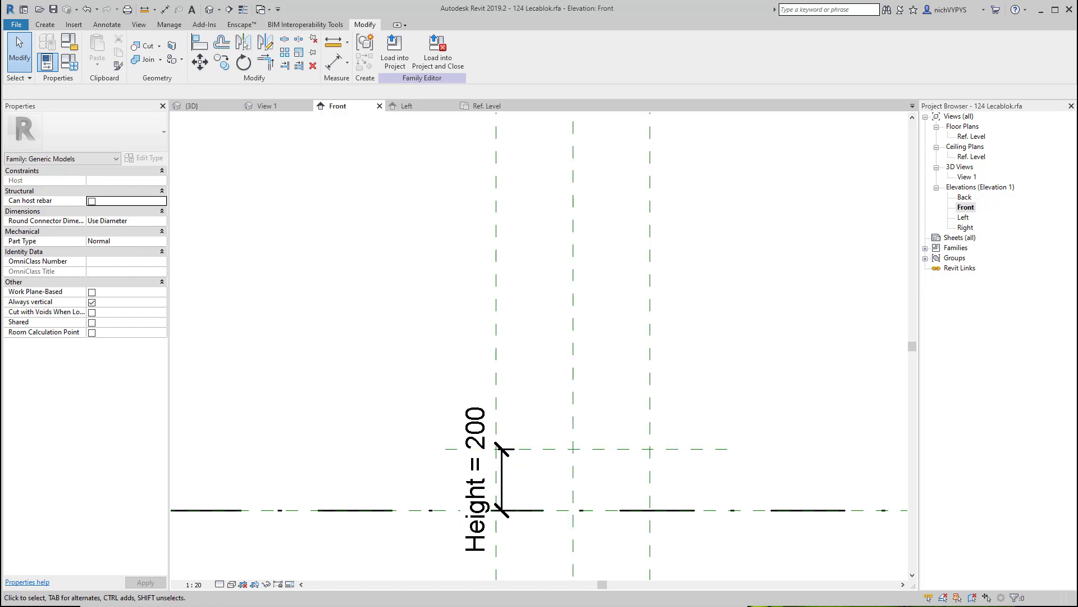
{"action": "key", "text": "alt+Tab"}
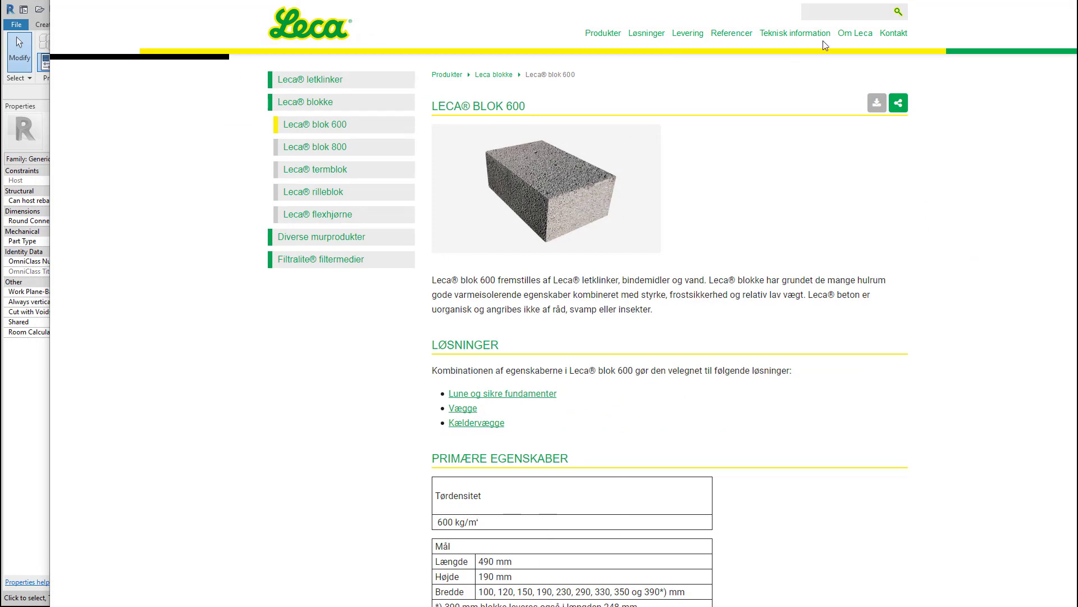
{"action": "key", "text": "alt+Tab"}
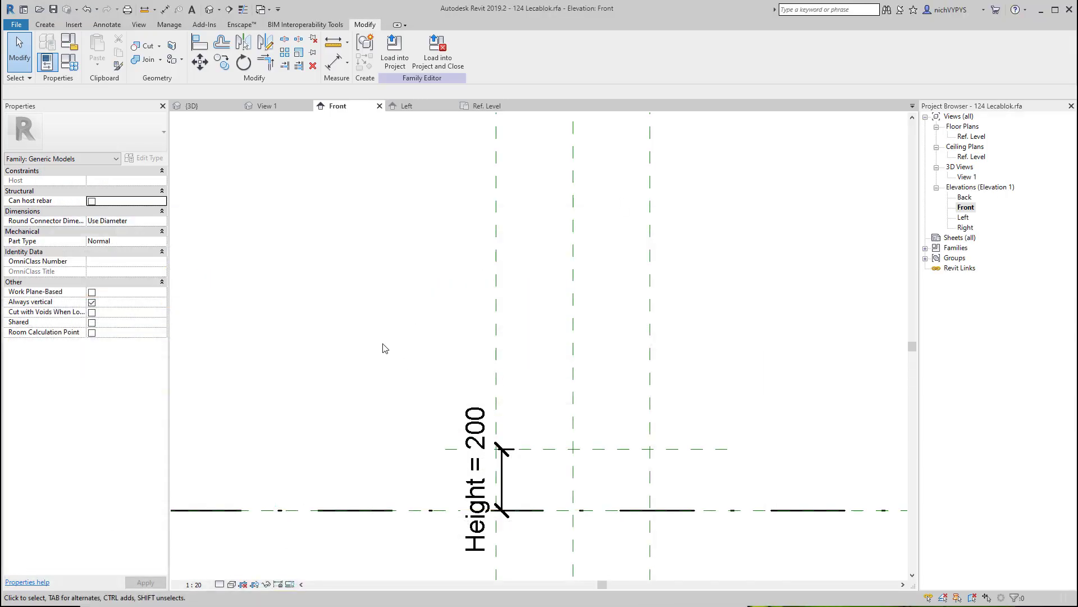
Step: Check the type values (Height 200, Length 500, Width 390), then return to the zoomed-in Ref. Level plan
{"action": "left_click", "coordinate": [69, 46]}
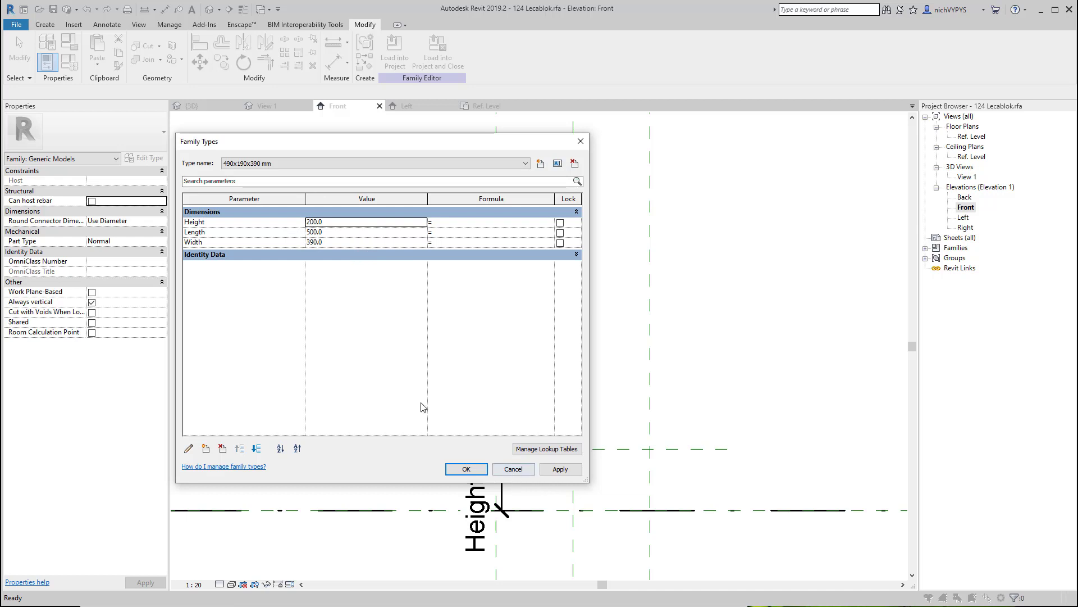
{"action": "left_click", "coordinate": [466, 470]}
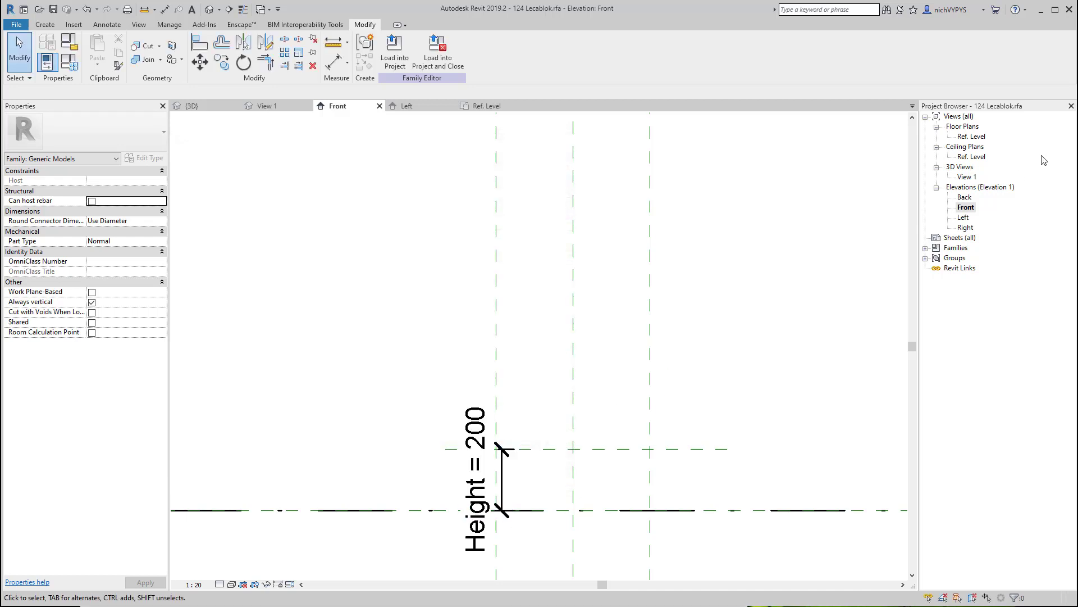
{"action": "double_click", "coordinate": [977, 139]}
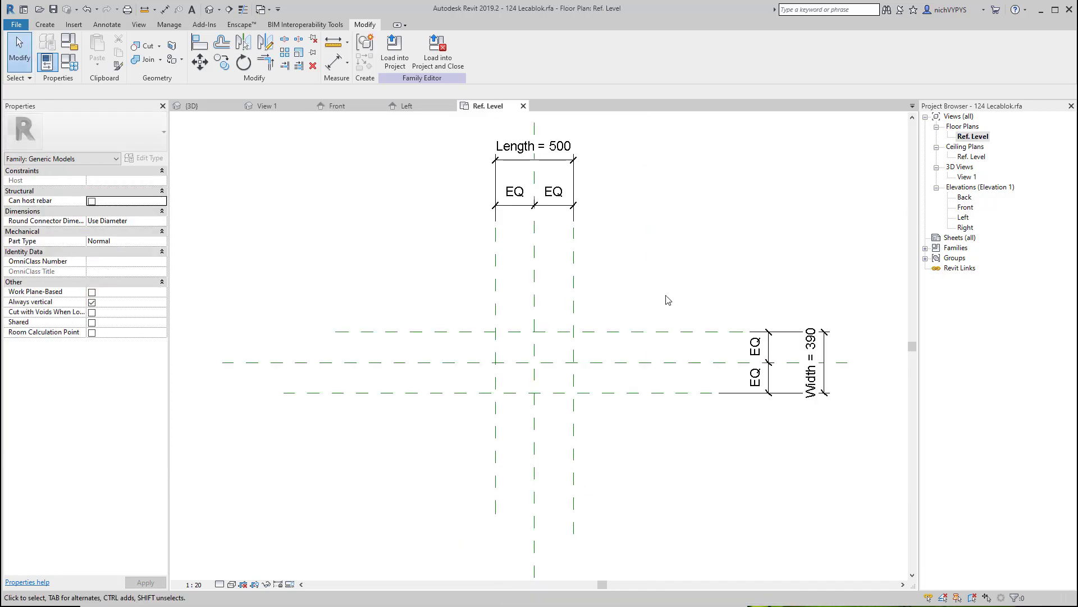
{"action": "scroll", "coordinate": [650, 332], "scroll_direction": "up", "scroll_amount": 5}
{"action": "scroll", "coordinate": [581, 375], "scroll_direction": "up", "scroll_amount": 1}
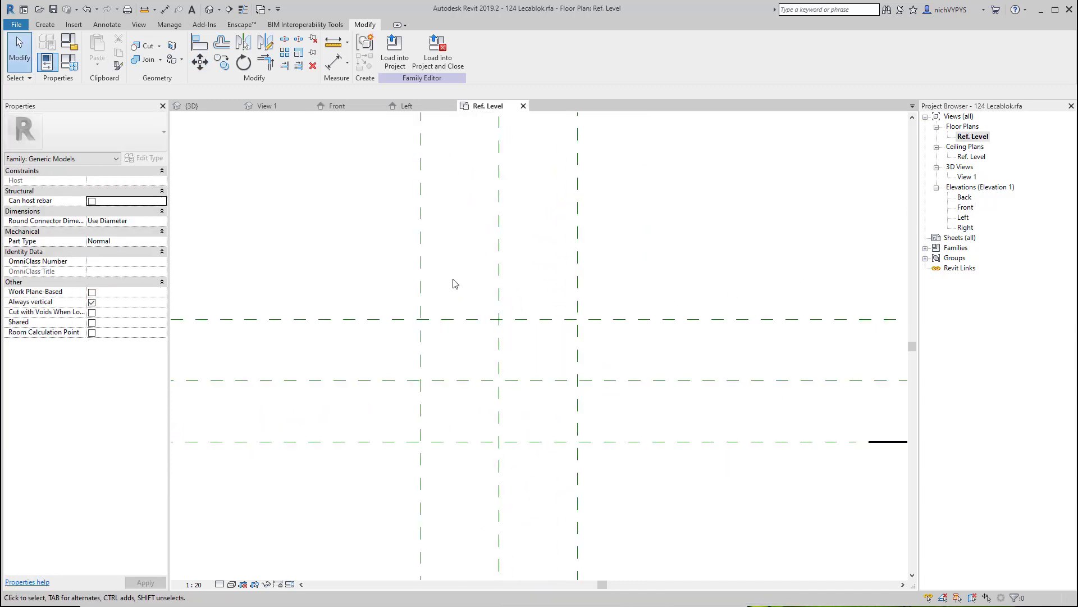
Step: Start a solid extrusion and sketch a rectangle between the reference plane intersections
{"action": "left_click", "coordinate": [46, 26]}
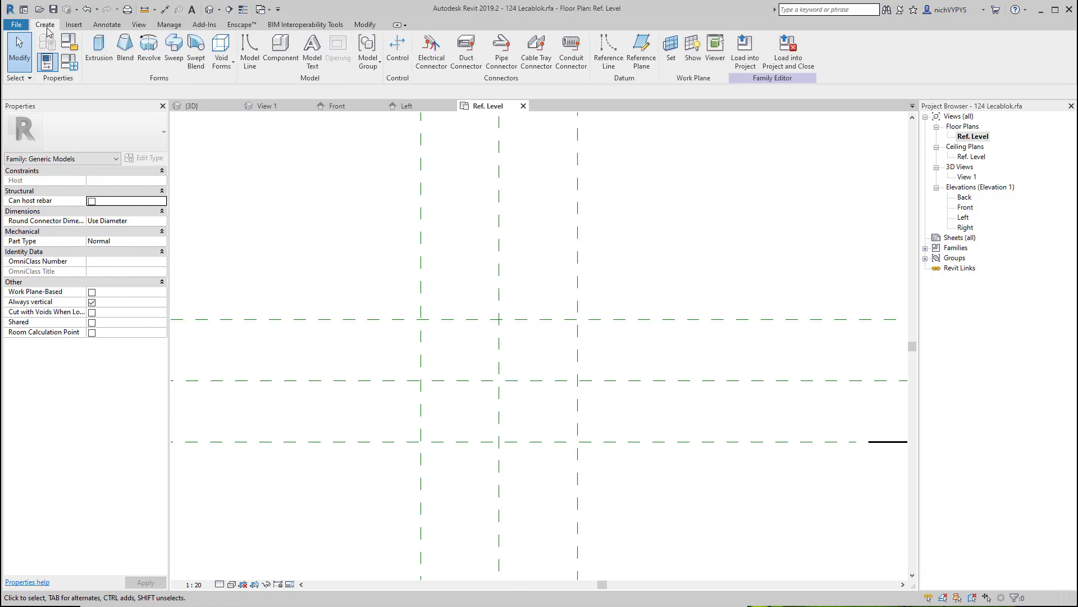
{"action": "left_click", "coordinate": [98, 48]}
{"action": "left_click", "coordinate": [425, 41]}
{"action": "left_click", "coordinate": [420, 441]}
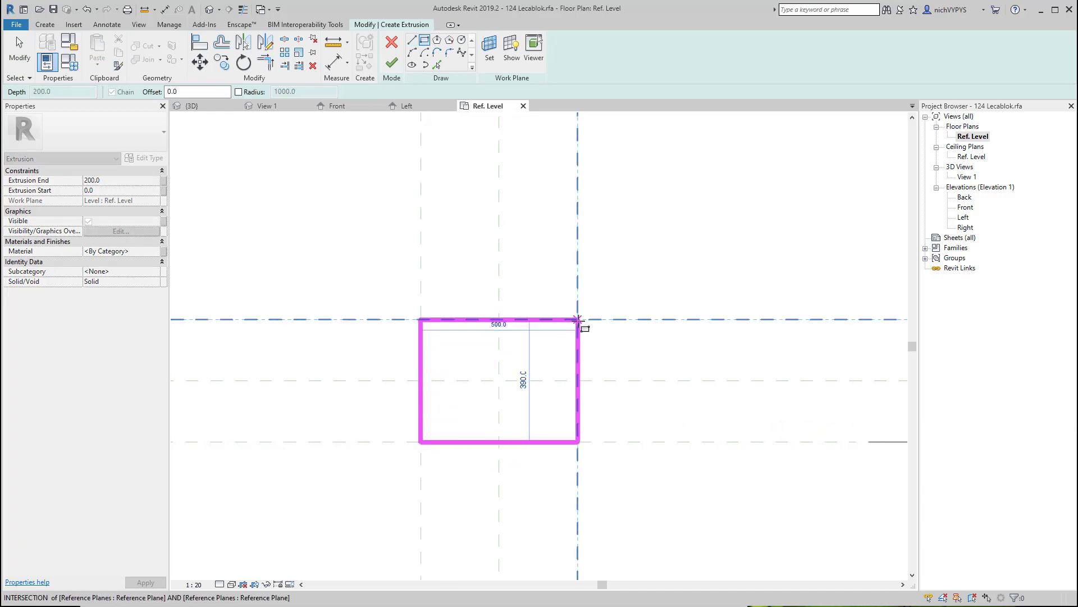
{"action": "left_click", "coordinate": [578, 319]}
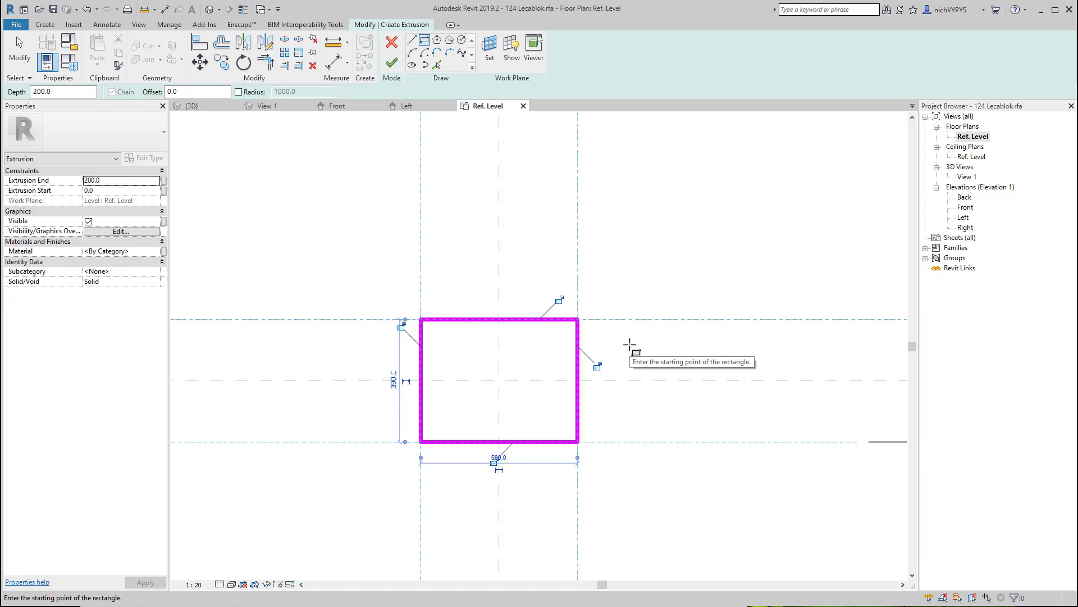
Step: Lock all four rectangle edges to their reference planes and finish the extrusion
{"action": "left_click", "coordinate": [559, 300]}
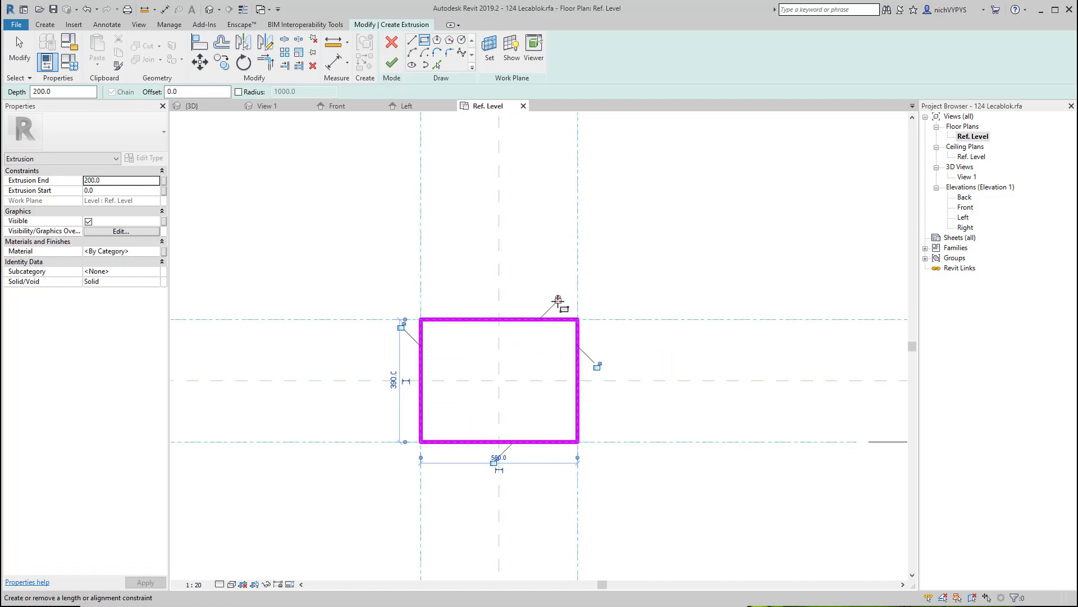
{"action": "left_click", "coordinate": [596, 365]}
{"action": "left_click", "coordinate": [495, 463]}
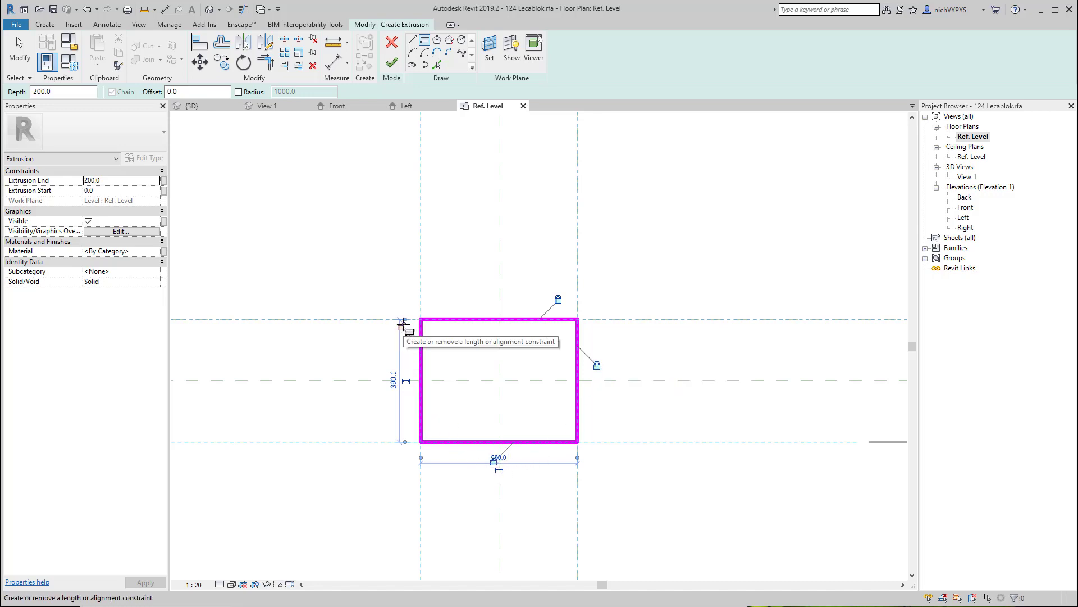
{"action": "left_click", "coordinate": [401, 326]}
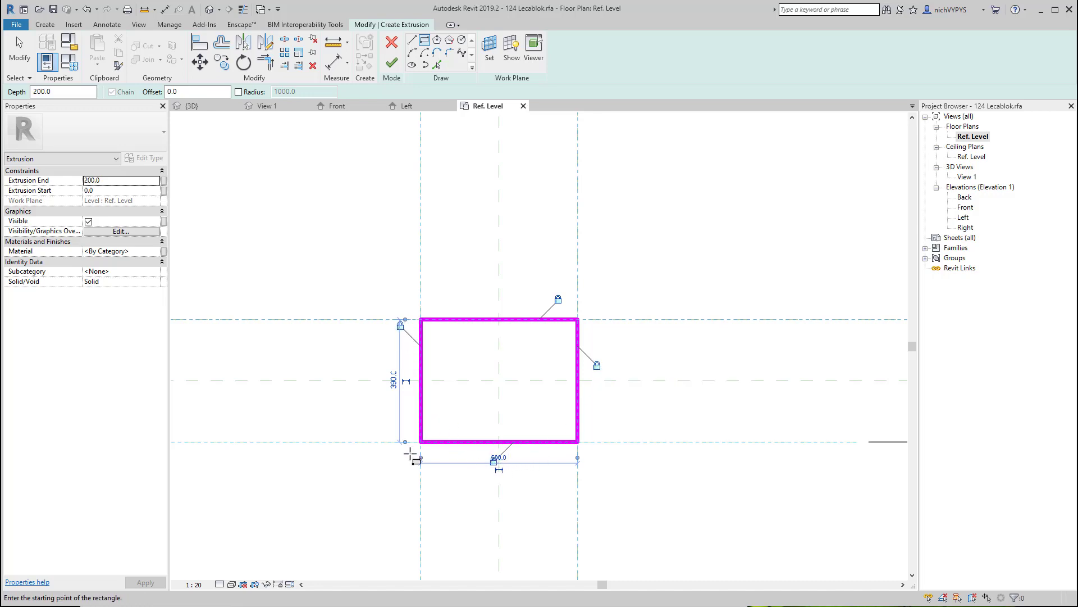
{"action": "left_click", "coordinate": [392, 62]}
Step: In Front elevation, snap the extrusion top to the Height plane and keep the 250 dimension permanent
{"action": "double_click", "coordinate": [964, 209]}
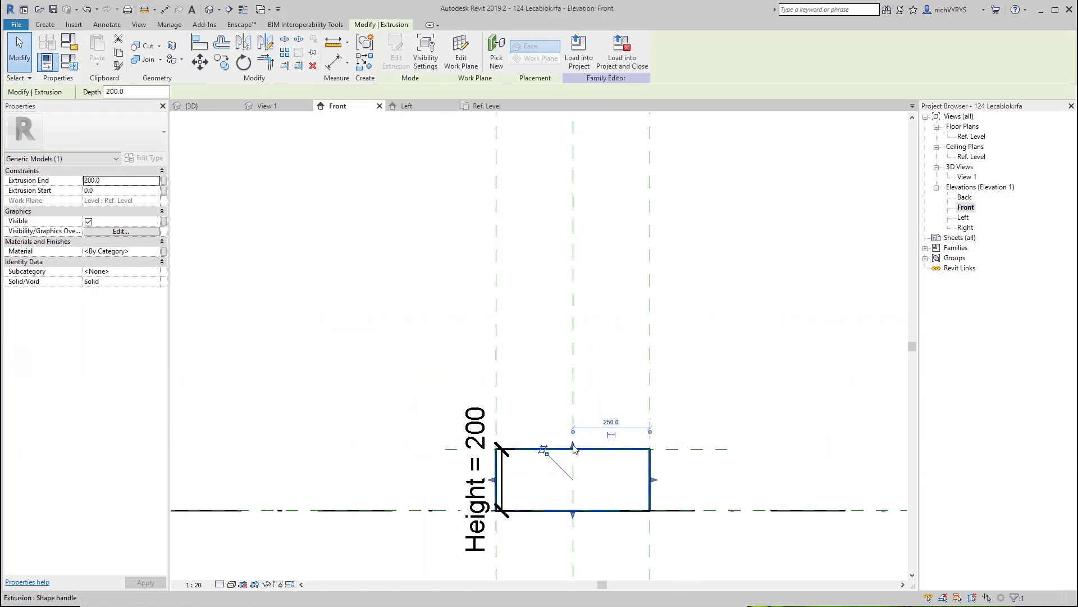
{"action": "mouse_move", "coordinate": [573, 448]}
{"action": "left_mouse_down"}
{"action": "mouse_move", "coordinate": [574, 485]}
{"action": "mouse_move", "coordinate": [573, 449]}
{"action": "left_mouse_up"}
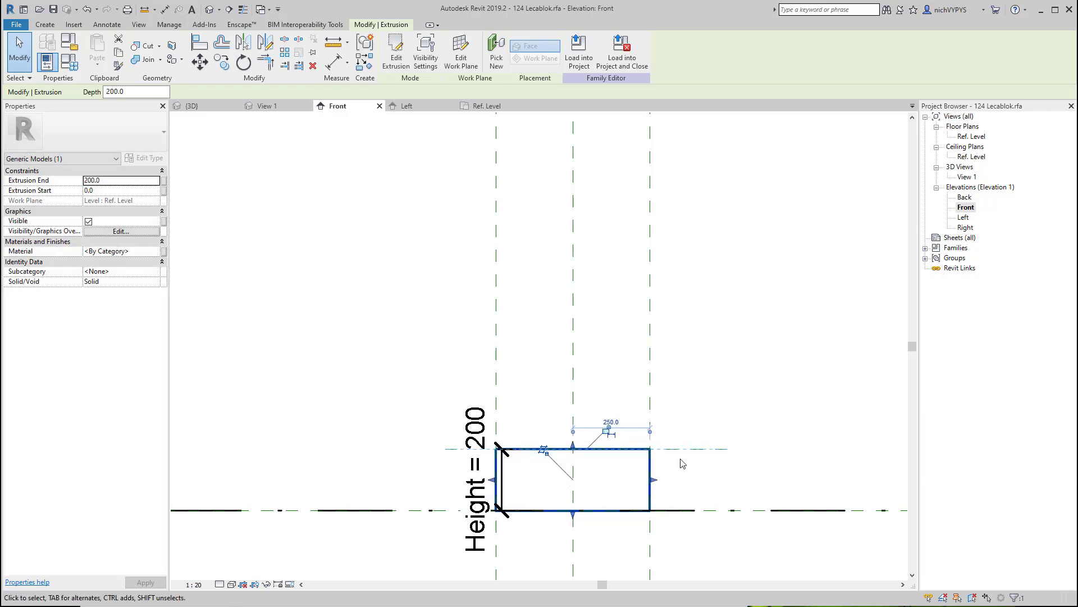
{"action": "left_click", "coordinate": [606, 432]}
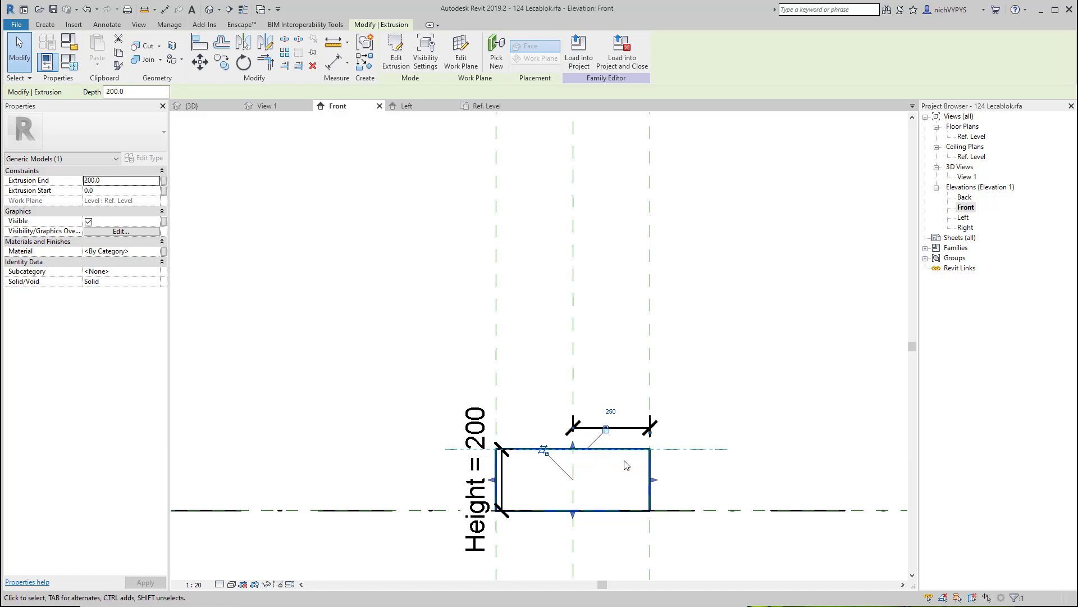
Step: Bring up the 3D view and orbit it to look at the block extrusion
{"action": "double_click", "coordinate": [966, 178]}
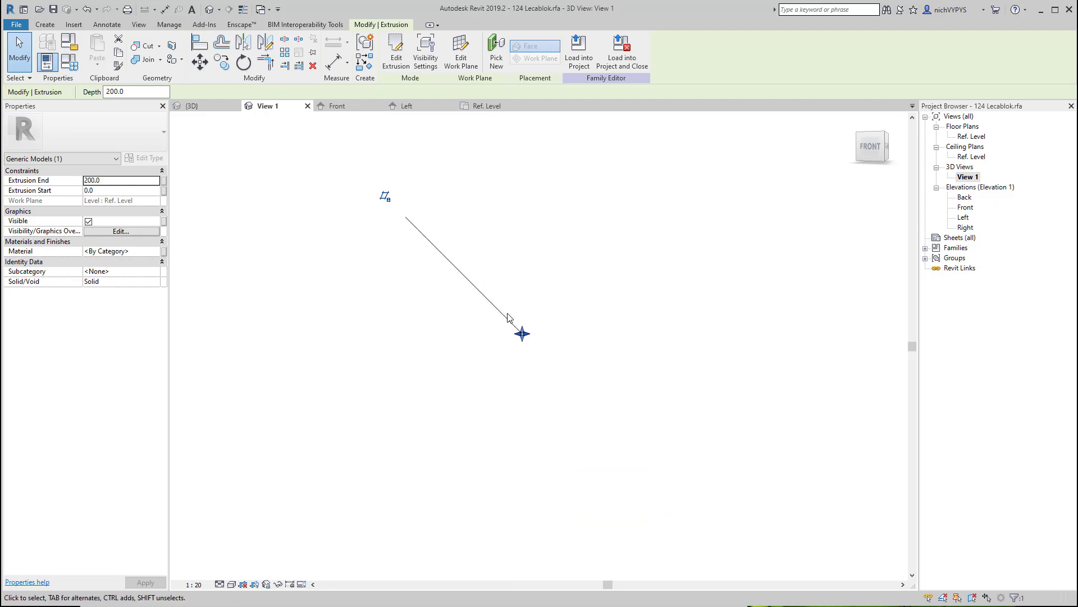
{"action": "scroll", "coordinate": [507, 318], "scroll_direction": "up", "scroll_amount": 5}
{"action": "middle_click_drag", "start_coordinate": [544, 359], "coordinate": [646, 446]}
{"action": "left_click", "coordinate": [717, 422]}
{"action": "scroll", "coordinate": [716, 421], "scroll_direction": "down", "scroll_amount": 5}
{"action": "middle_click_drag", "start_coordinate": [718, 426], "coordinate": [758, 448], "text": "shift"}
Step: Create a new type named 490x190x150 mm with Width 150 and apply it
{"action": "left_click", "coordinate": [70, 61]}
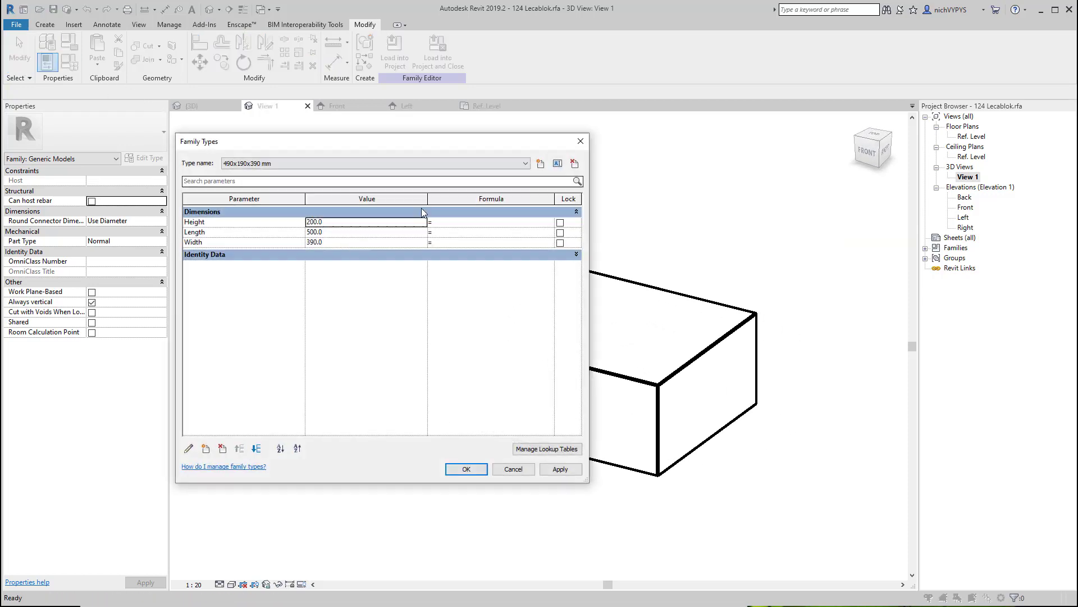
{"action": "left_click_drag", "start_coordinate": [400, 147], "coordinate": [289, 137]}
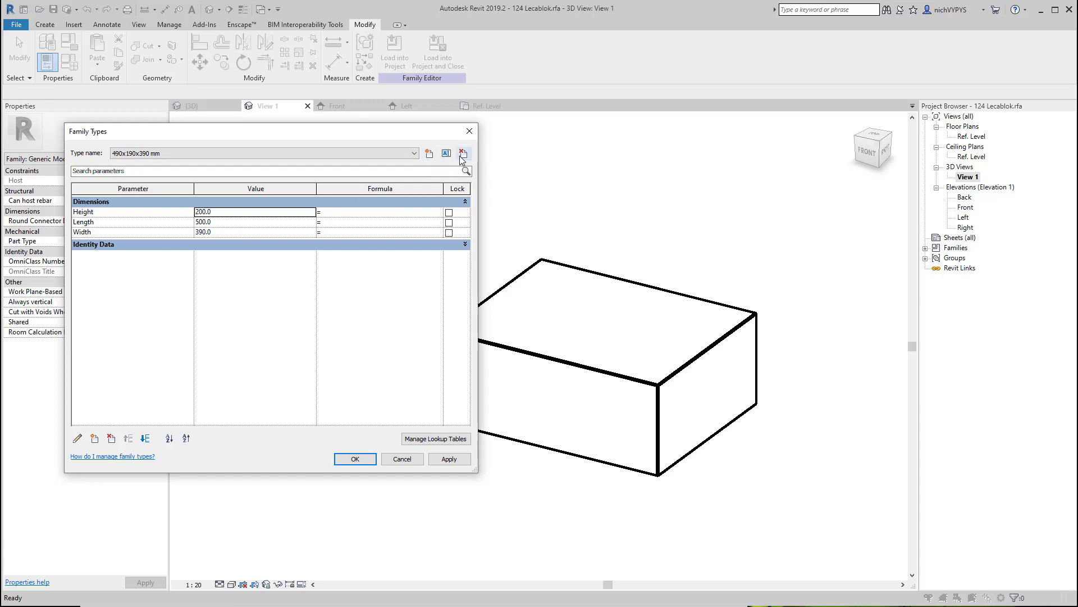
{"action": "left_click", "coordinate": [430, 153]}
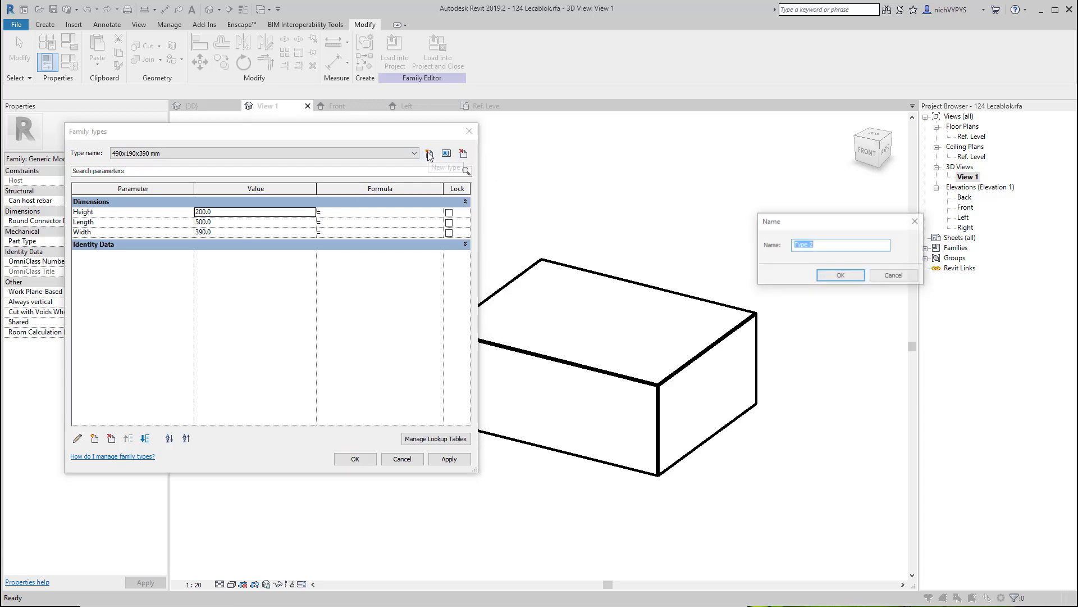
{"action": "left_click_drag", "start_coordinate": [773, 222], "coordinate": [653, 182]}
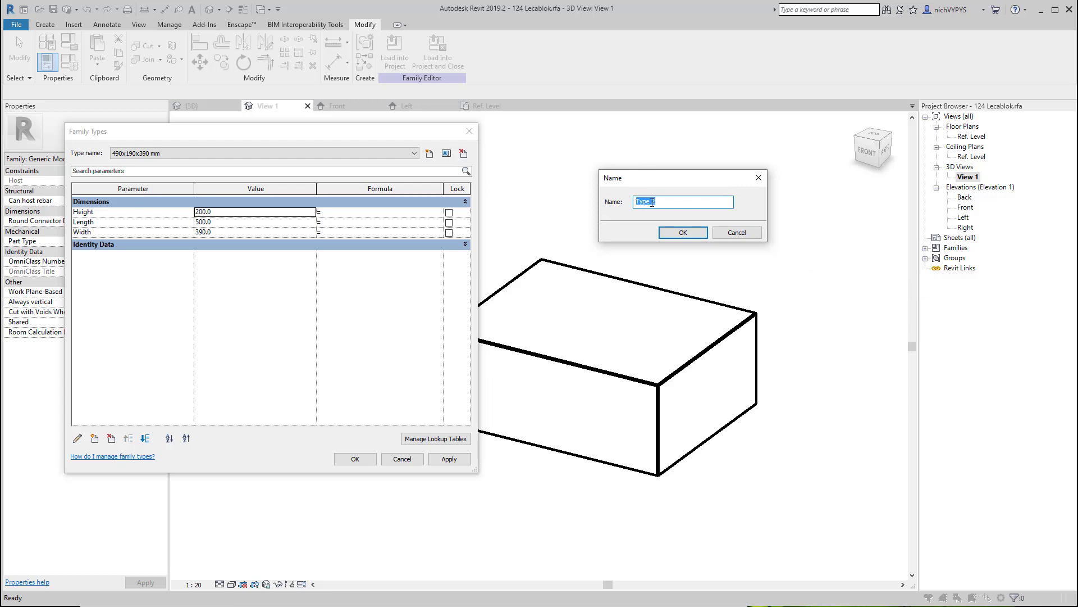
{"action": "type", "text": "490x190x150 mm"}
{"action": "left_click", "coordinate": [683, 235]}
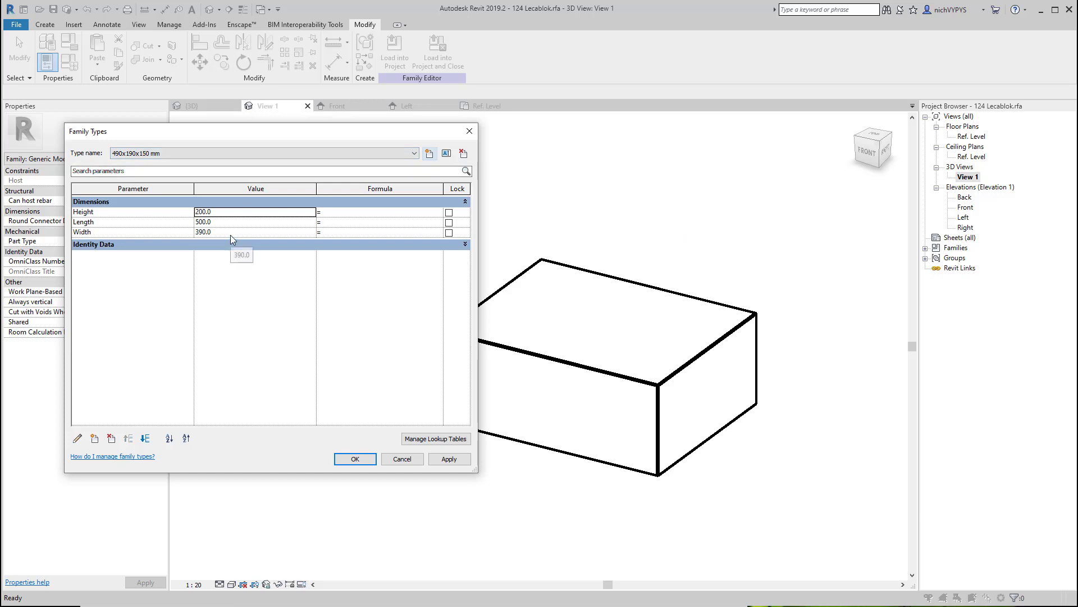
{"action": "left_click", "coordinate": [276, 236]}
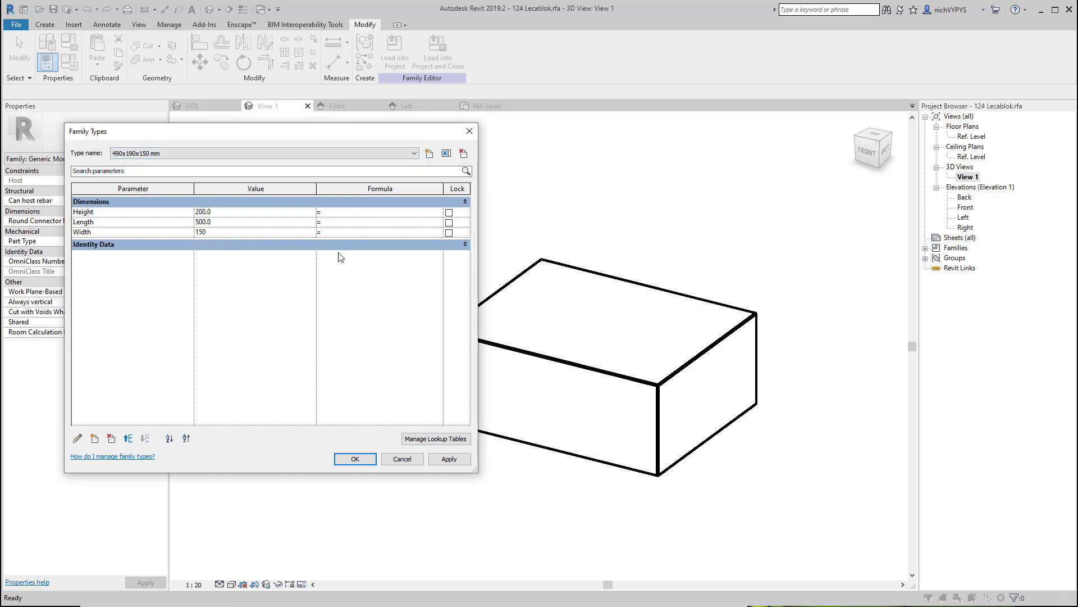
{"action": "left_click", "coordinate": [465, 456]}
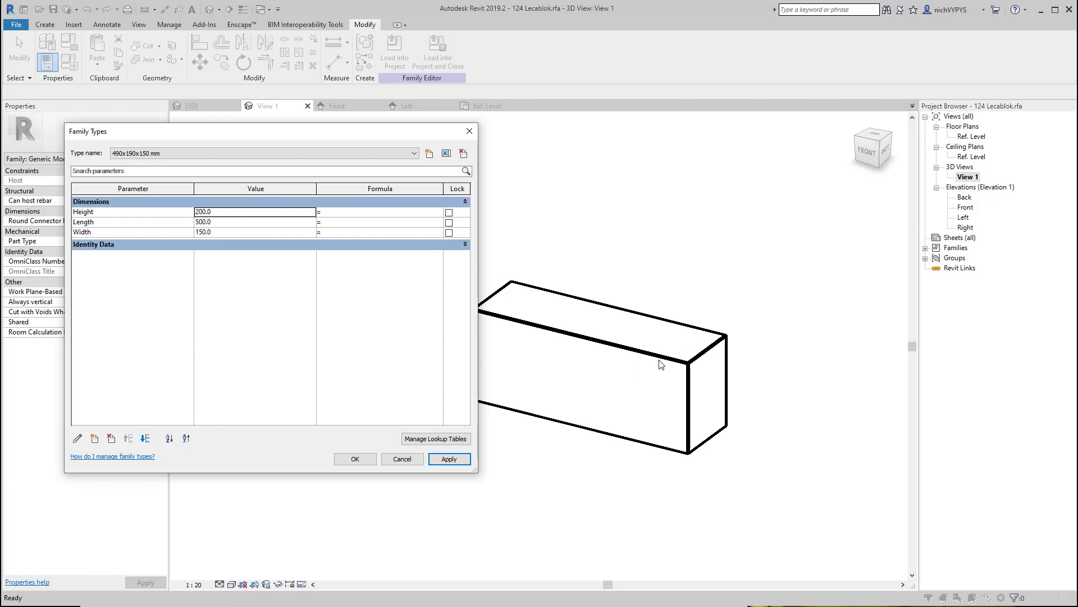
Step: Confirm the new type, then make 490x190x390 mm the current type in the Ref. Level plan
{"action": "left_click", "coordinate": [355, 458]}
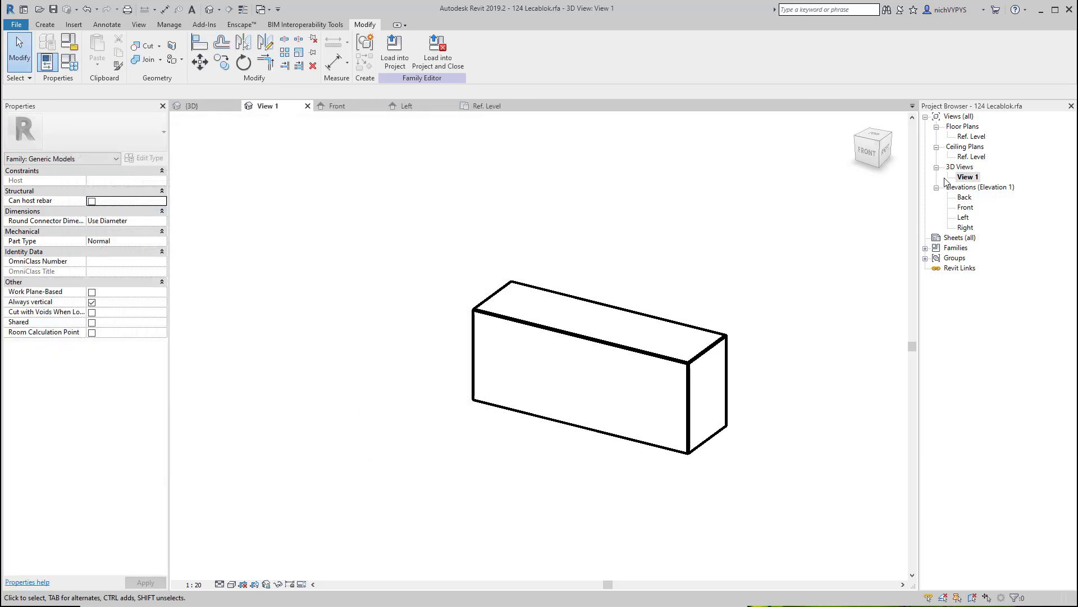
{"action": "double_click", "coordinate": [971, 136]}
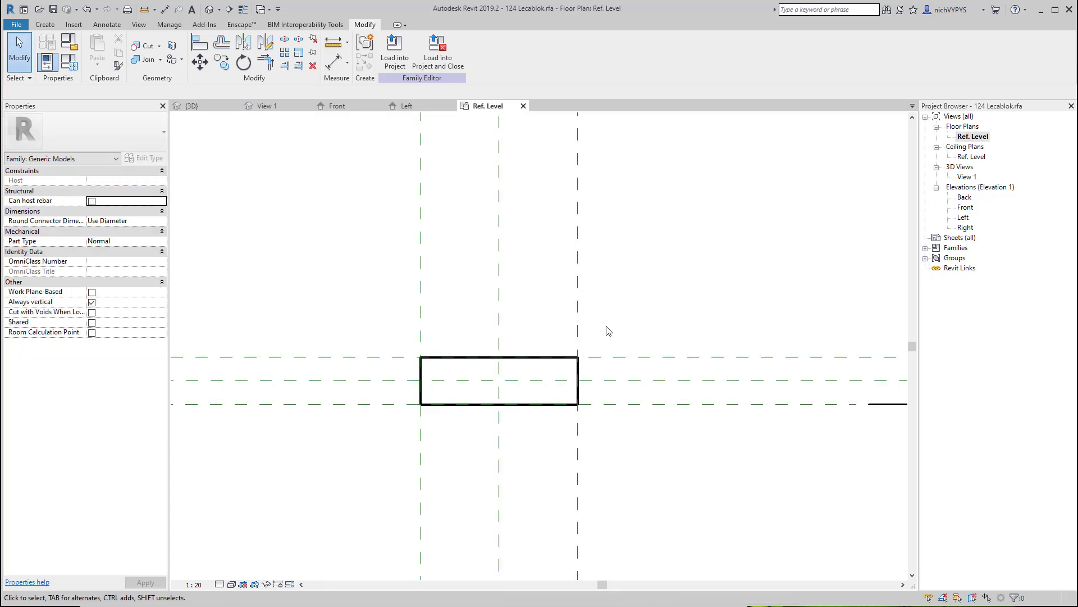
{"action": "left_click", "coordinate": [69, 63]}
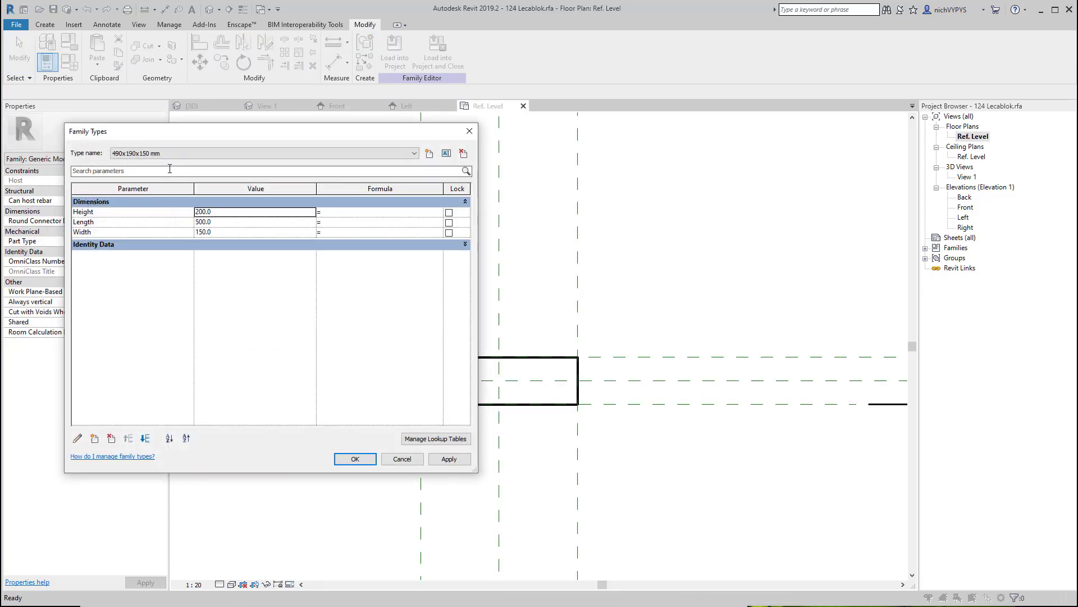
{"action": "left_click", "coordinate": [168, 159]}
{"action": "left_click", "coordinate": [169, 171]}
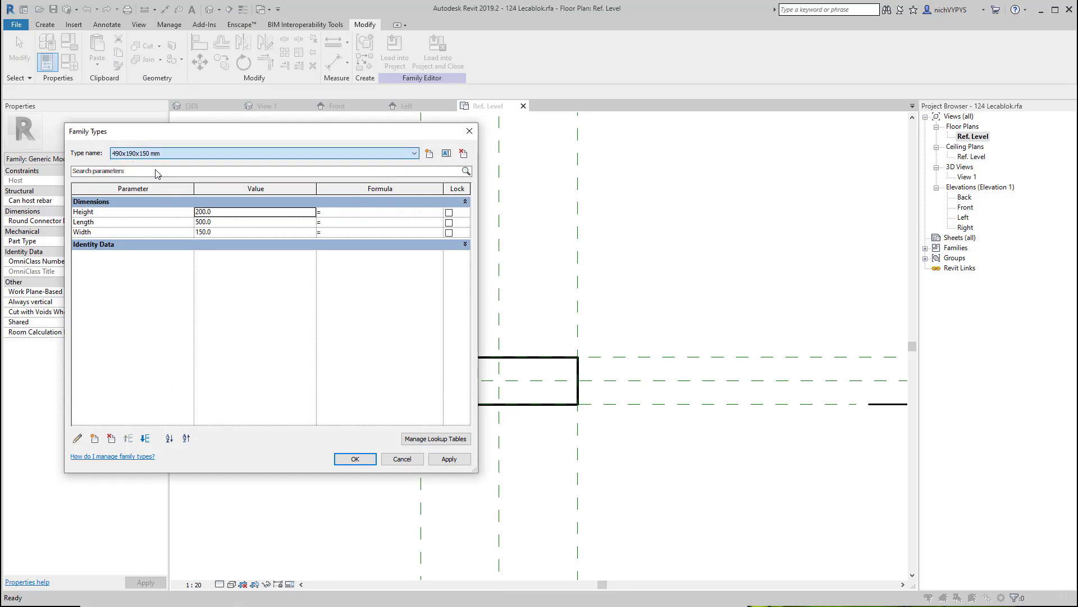
{"action": "left_click", "coordinate": [355, 459]}
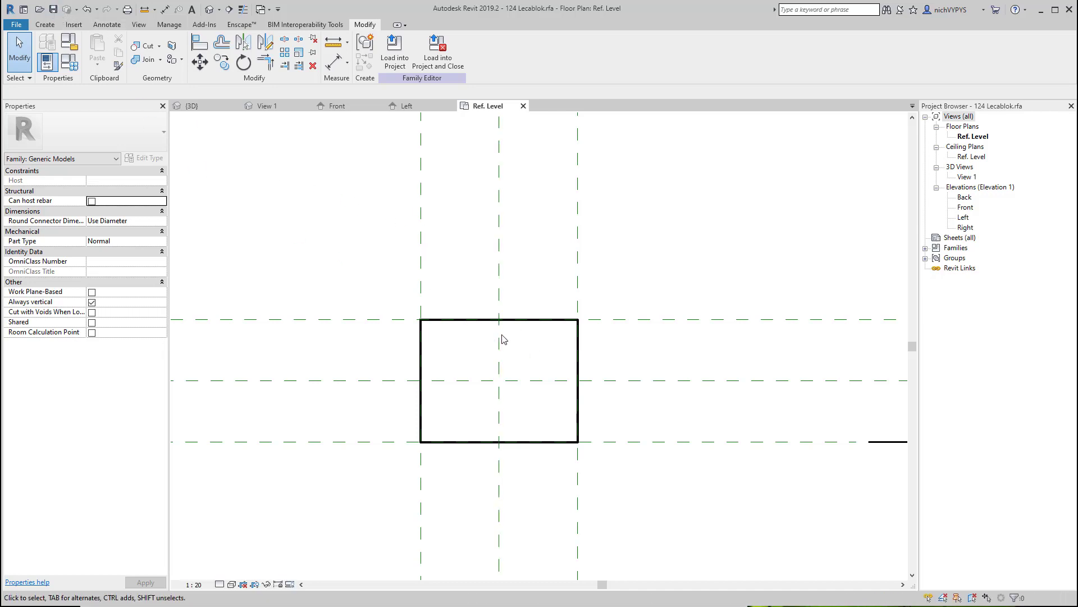
Step: Load the family into 0_Start and place four trial Lecablok blocks in the 3D view
{"action": "left_click", "coordinate": [393, 51]}
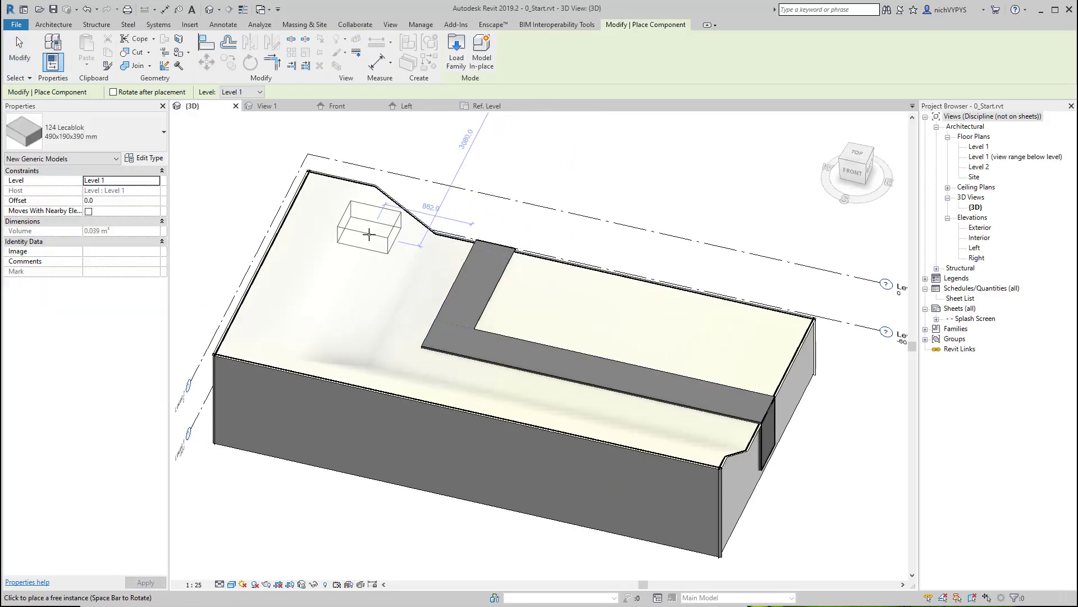
{"action": "left_click", "coordinate": [354, 237]}
{"action": "left_click", "coordinate": [392, 351]}
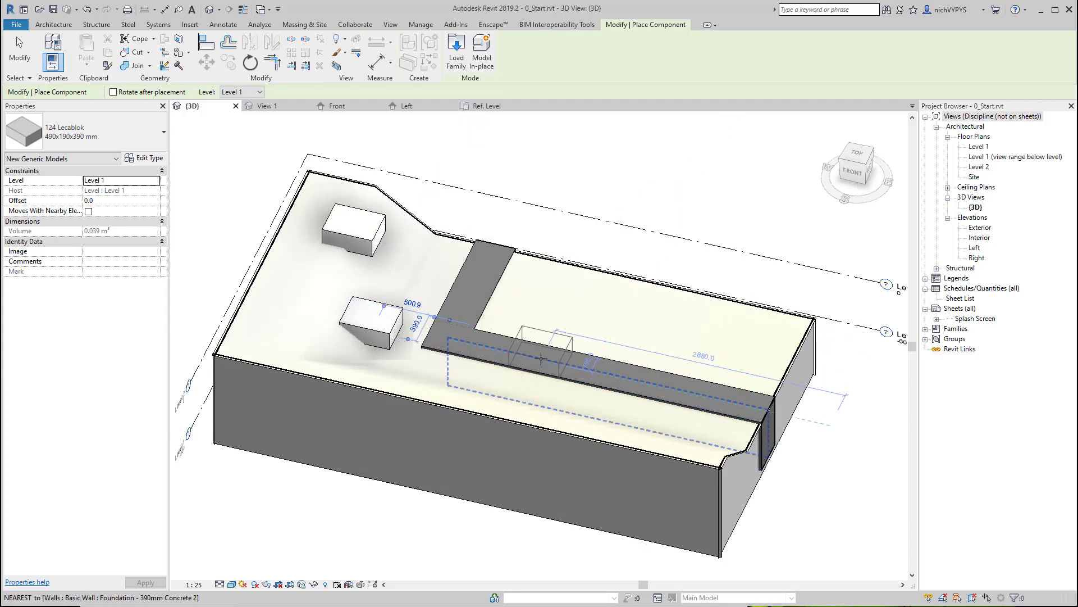
{"action": "left_click", "coordinate": [541, 358]}
{"action": "left_click", "coordinate": [599, 313]}
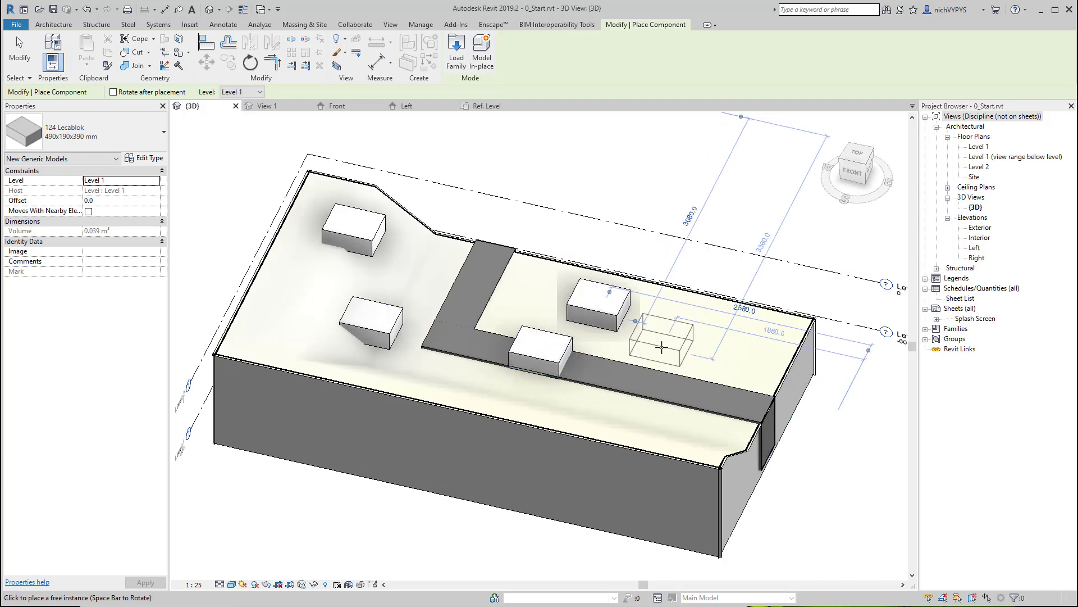
{"action": "middle_click_drag", "start_coordinate": [651, 388], "coordinate": [562, 296], "text": "shift"}
{"action": "scroll", "coordinate": [570, 301], "scroll_direction": "up", "scroll_amount": 2}
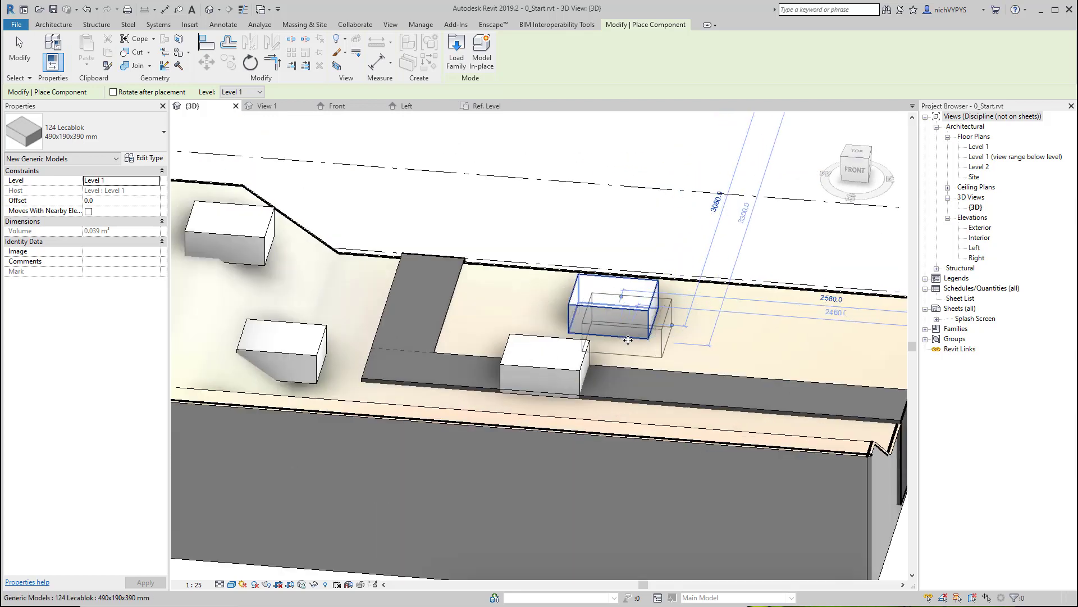
{"action": "scroll", "coordinate": [671, 336], "scroll_direction": "down", "scroll_amount": 3}
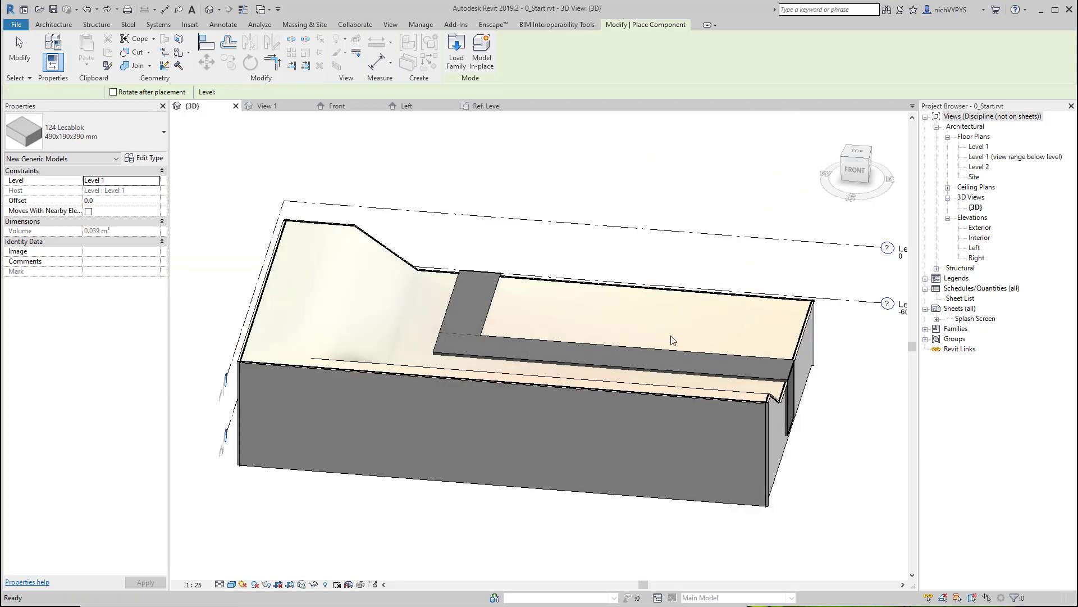
Step: Stop trial placement, choose Component with the 124 Lecablok type, and switch to the Level 1 plan
{"action": "key", "text": "Escape"}
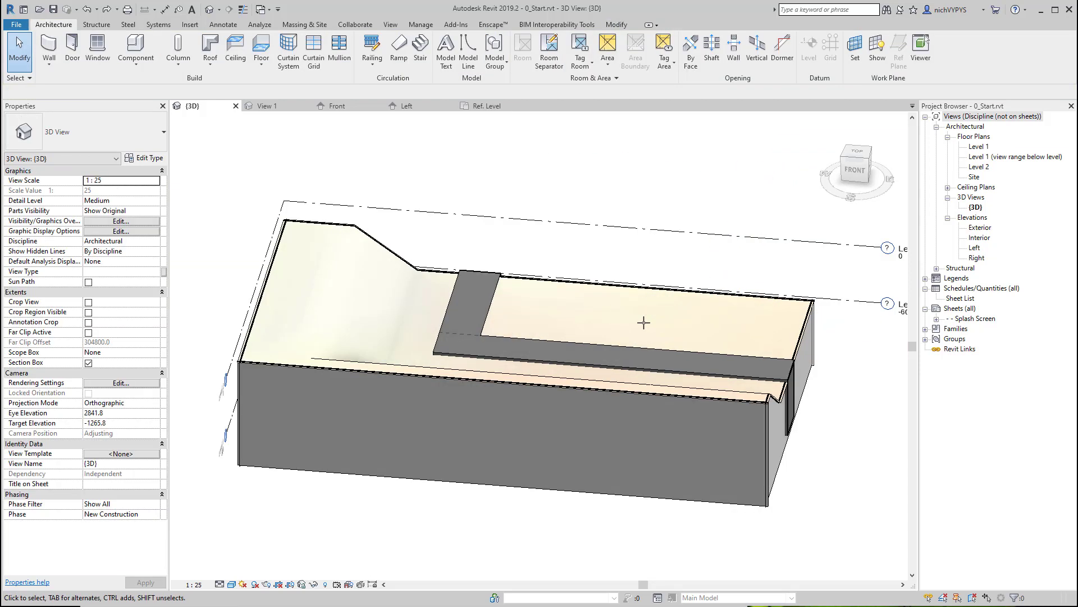
{"action": "mouse_move", "coordinate": [561, 355]}
{"action": "middle_mouse_down", "text": "shift"}
{"action": "mouse_move", "coordinate": [629, 410]}
{"action": "mouse_move", "coordinate": [564, 353]}
{"action": "middle_mouse_up", "text": "shift"}
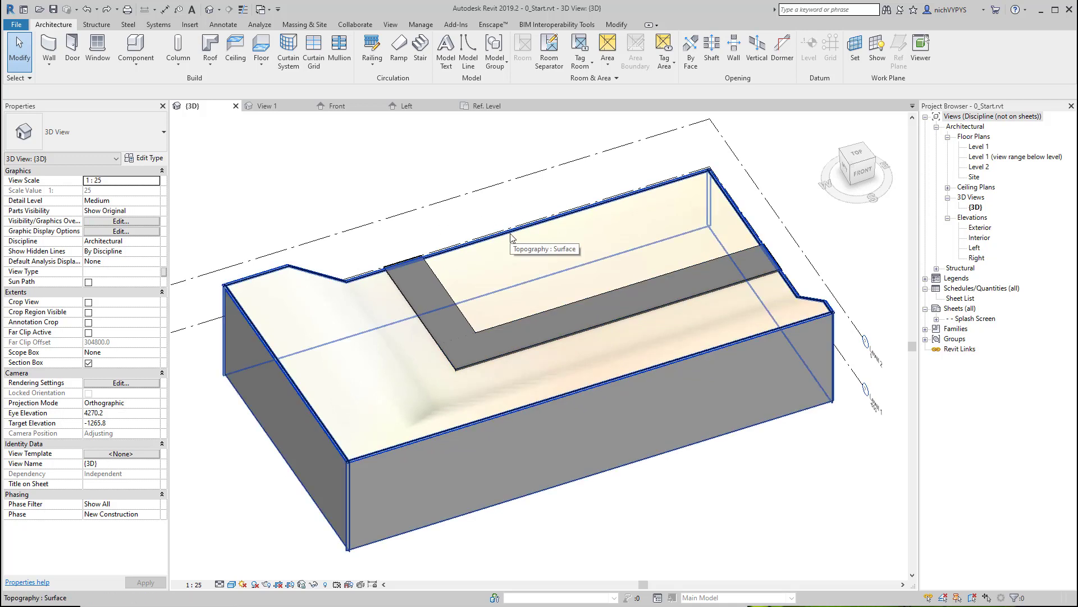
{"action": "left_click", "coordinate": [138, 68]}
{"action": "left_click", "coordinate": [163, 87]}
{"action": "left_click", "coordinate": [99, 128]}
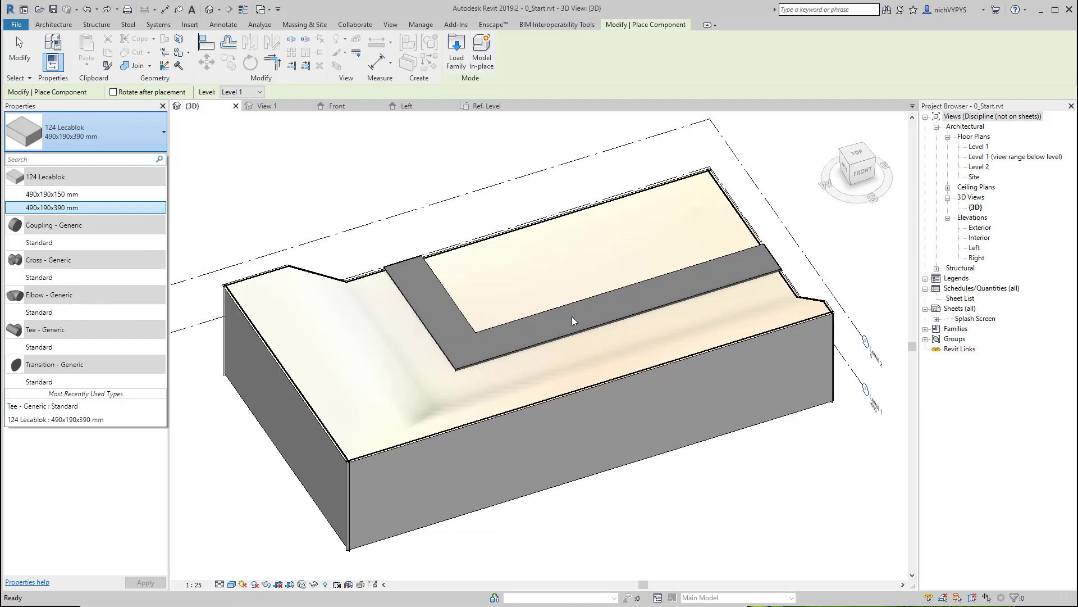
{"action": "double_click", "coordinate": [978, 147]}
{"action": "scroll", "coordinate": [513, 337], "scroll_direction": "up", "scroll_amount": 6}
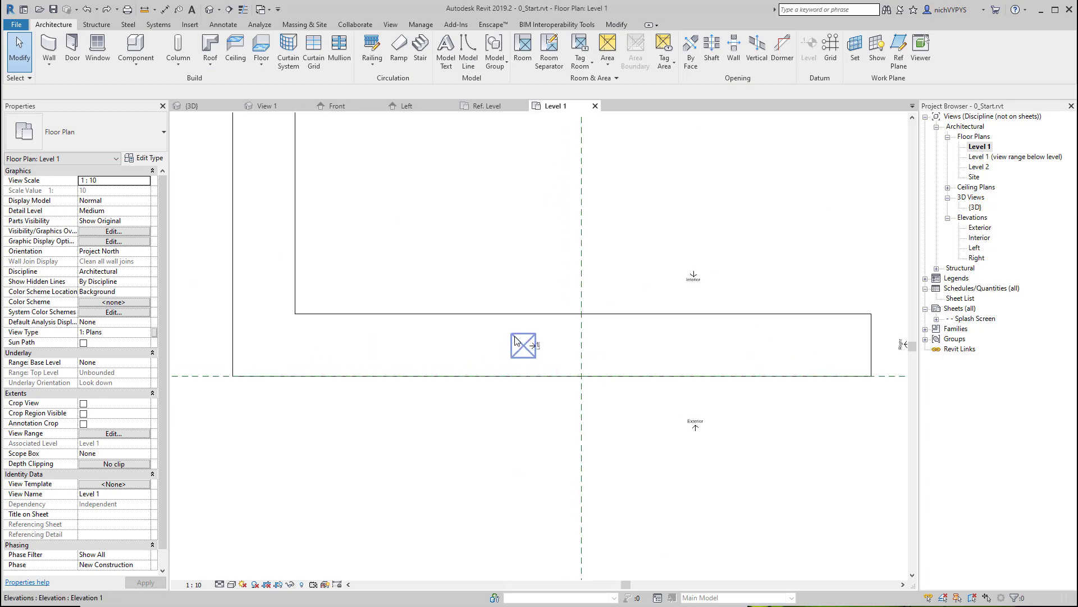
Step: Place three 490x190x390 mm Lecablok blocks end to end along the foundation wall
{"action": "left_click", "coordinate": [144, 60]}
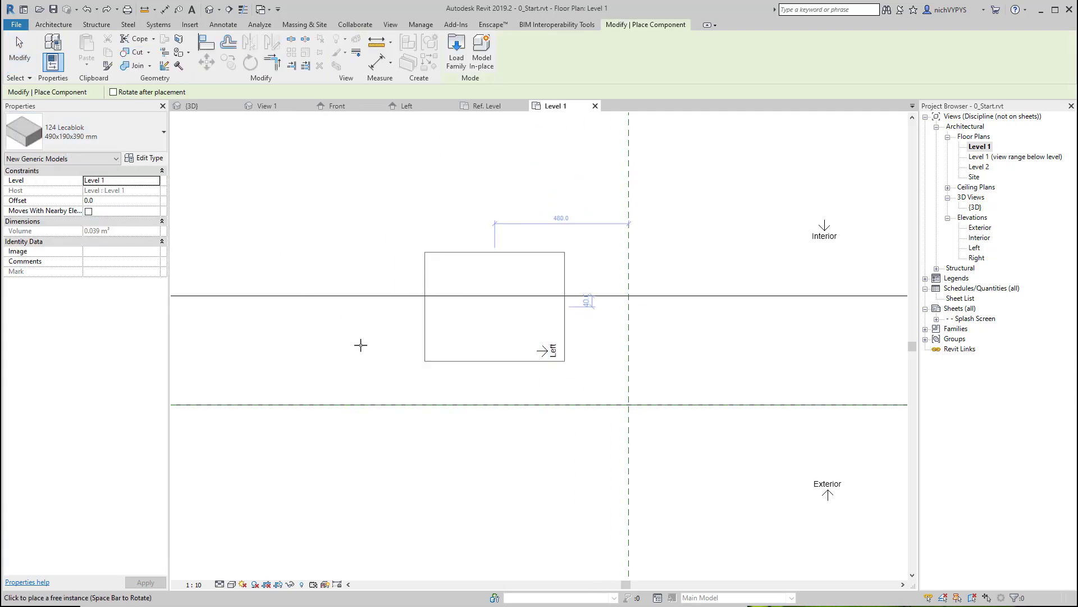
{"action": "scroll", "coordinate": [523, 346], "scroll_direction": "down", "scroll_amount": 2}
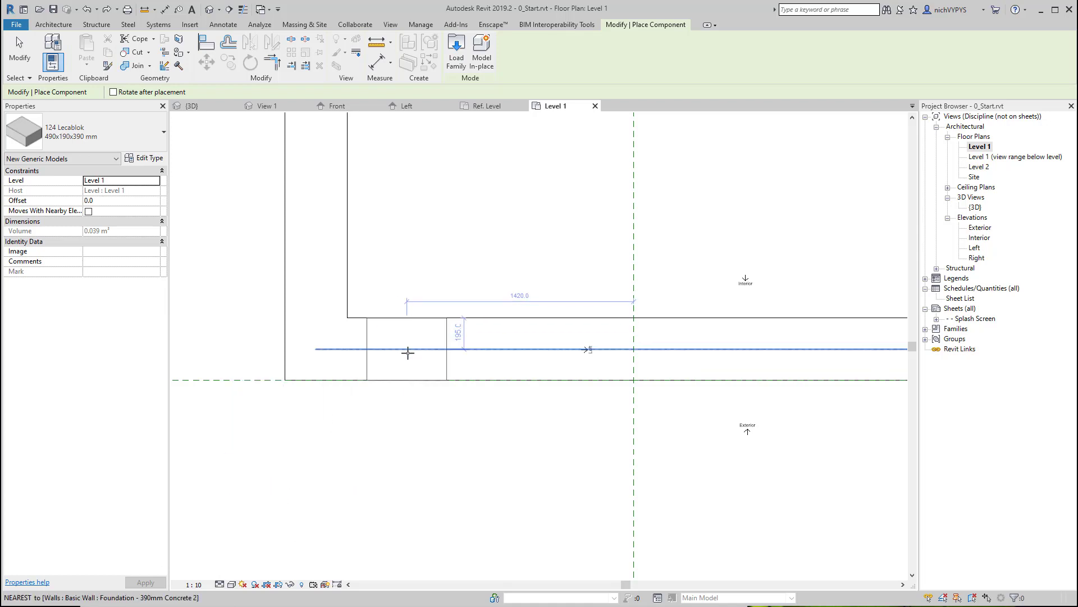
{"action": "left_click", "coordinate": [405, 349]}
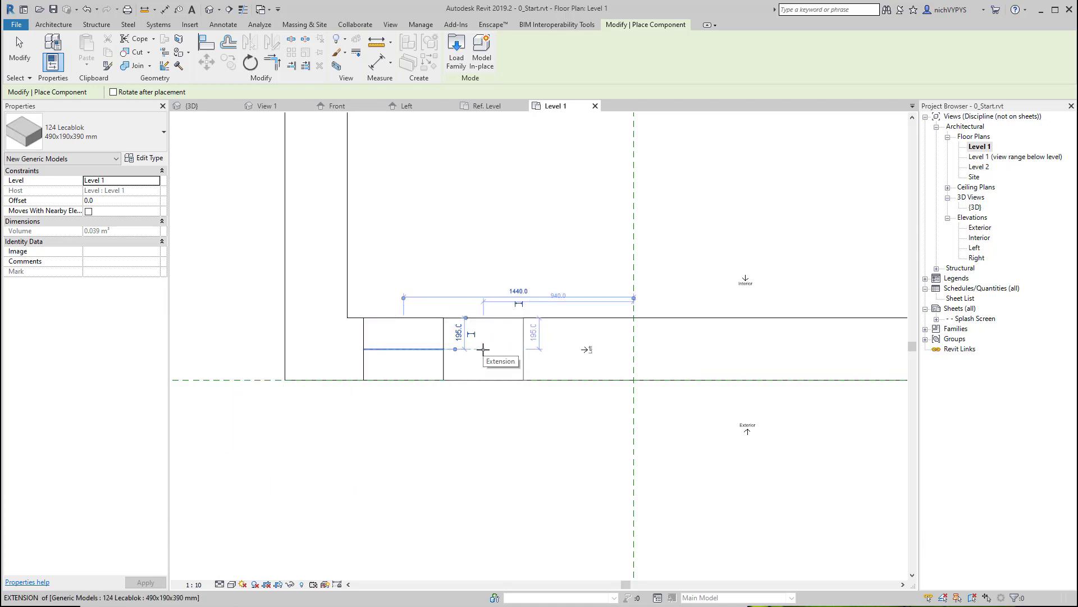
{"action": "left_click", "coordinate": [483, 349]}
{"action": "scroll", "coordinate": [483, 350], "scroll_direction": "up", "scroll_amount": 3}
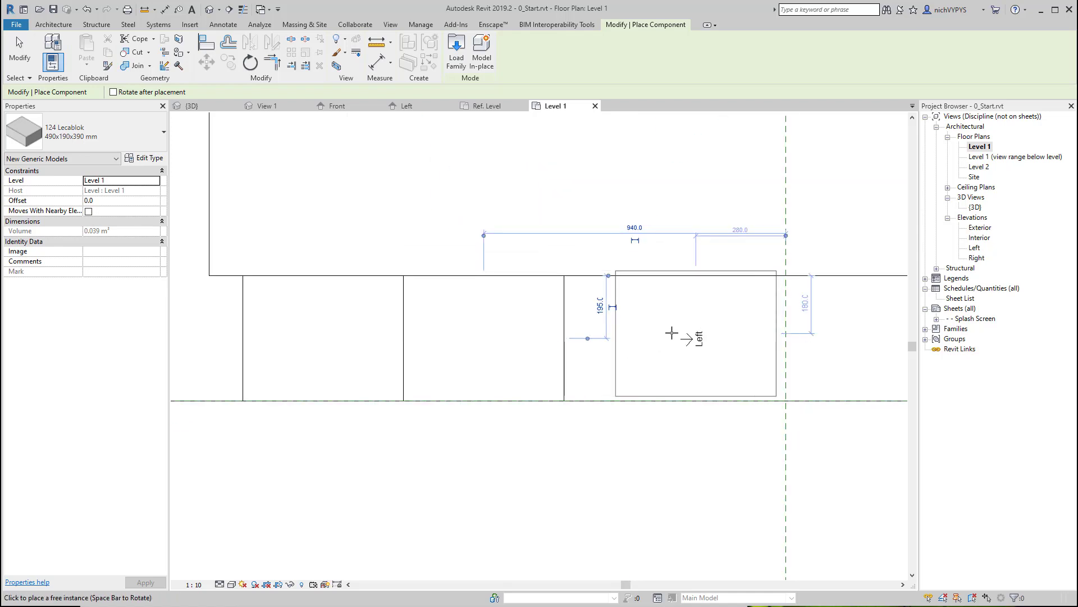
{"action": "left_click", "coordinate": [646, 335]}
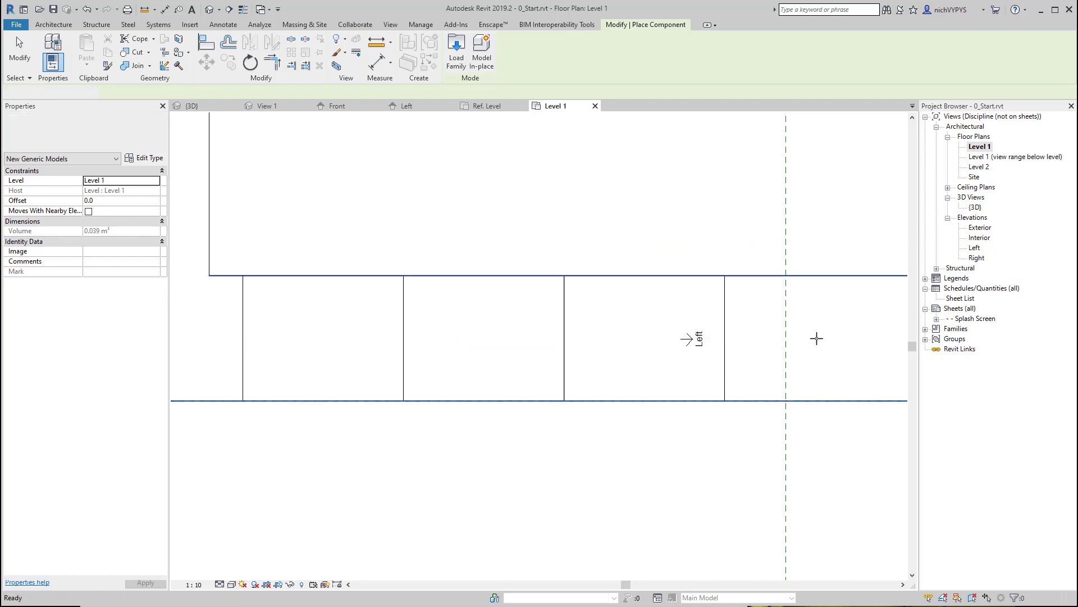
{"action": "key", "text": "Escape"}
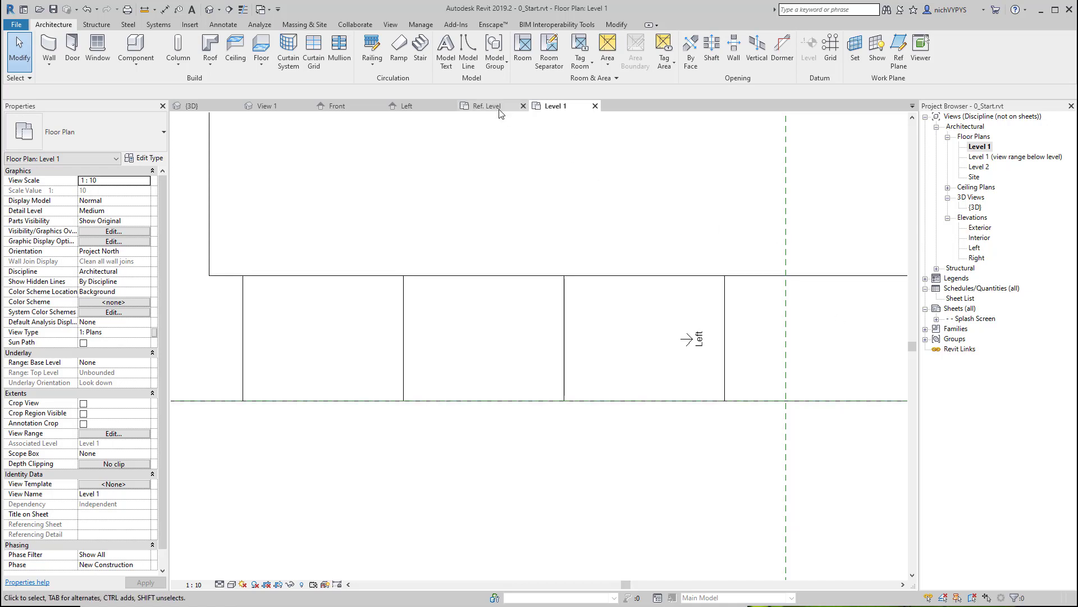
Step: Copy the end block with Multiple enabled to add two more blocks end to end along the foundation
{"action": "scroll", "coordinate": [669, 324], "scroll_direction": "down", "scroll_amount": 1}
{"action": "scroll", "coordinate": [669, 325], "scroll_direction": "down", "scroll_amount": 1}
{"action": "left_click", "coordinate": [676, 330]}
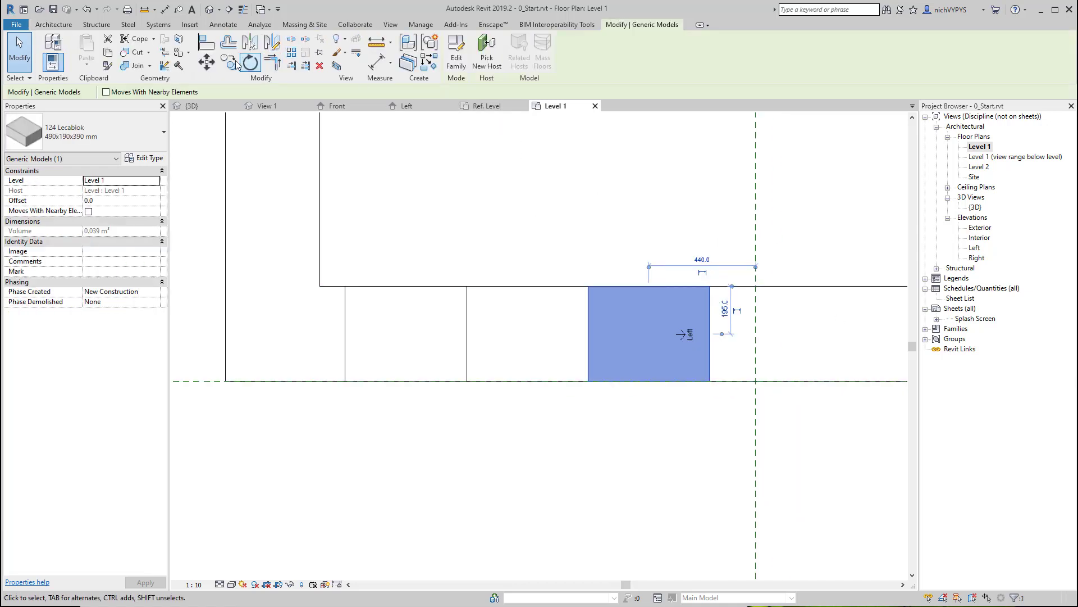
{"action": "left_click", "coordinate": [231, 63]}
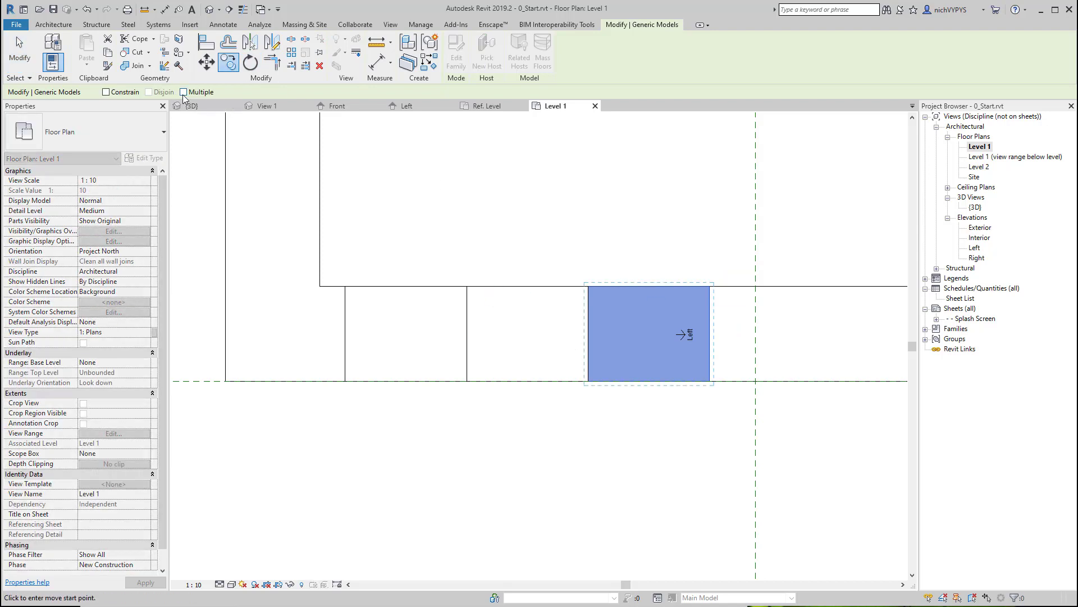
{"action": "left_click", "coordinate": [183, 92]}
{"action": "left_click", "coordinate": [595, 382]}
{"action": "left_click", "coordinate": [709, 382]}
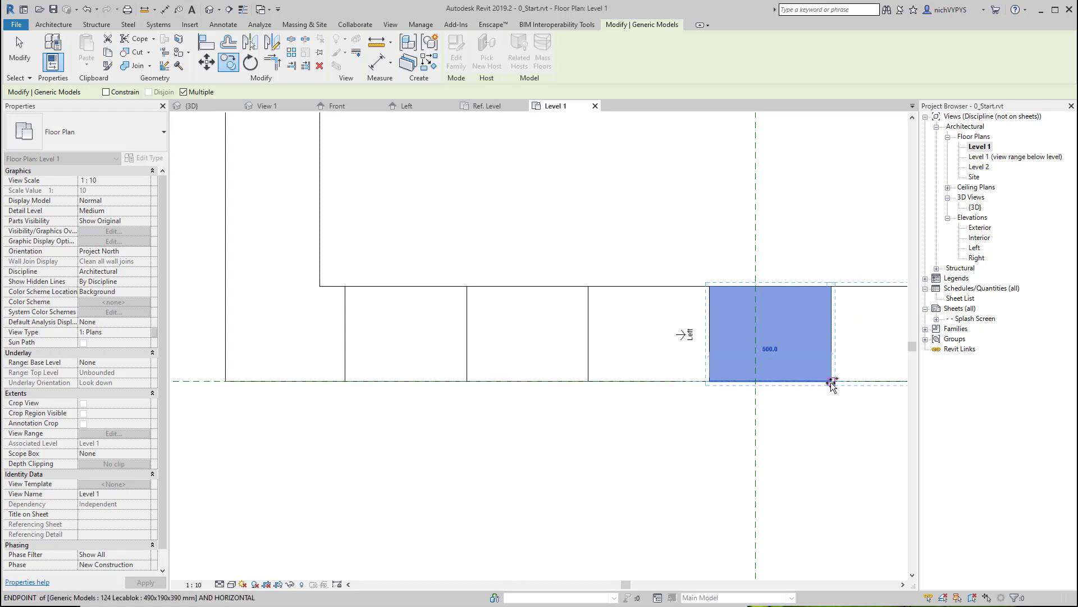
{"action": "left_click", "coordinate": [832, 382]}
{"action": "scroll", "coordinate": [526, 366], "scroll_direction": "down", "scroll_amount": 3}
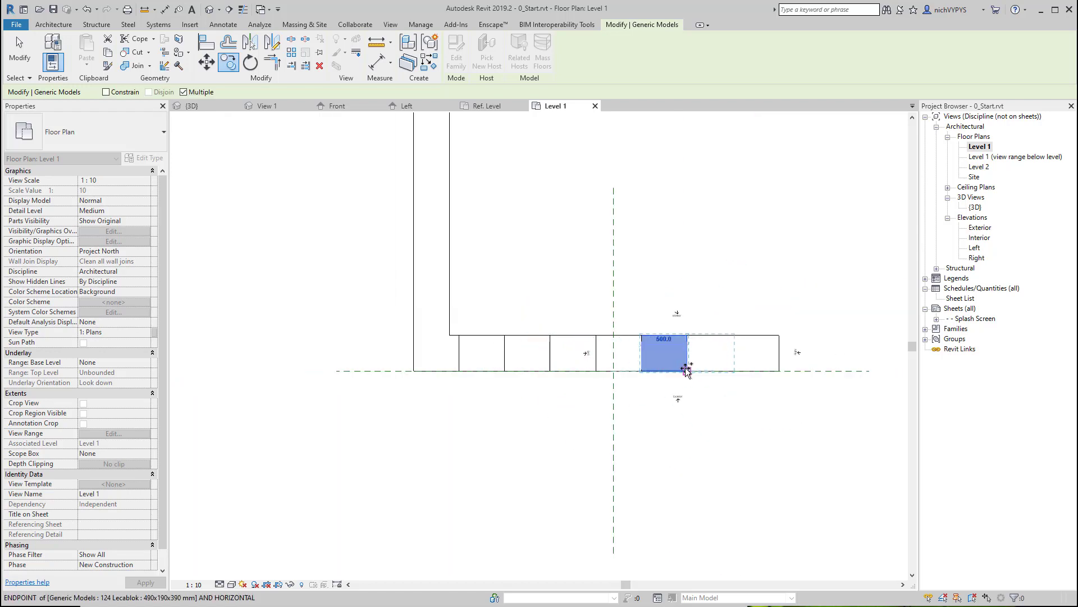
{"action": "key", "text": "Escape"}
{"action": "key", "text": "Escape"}
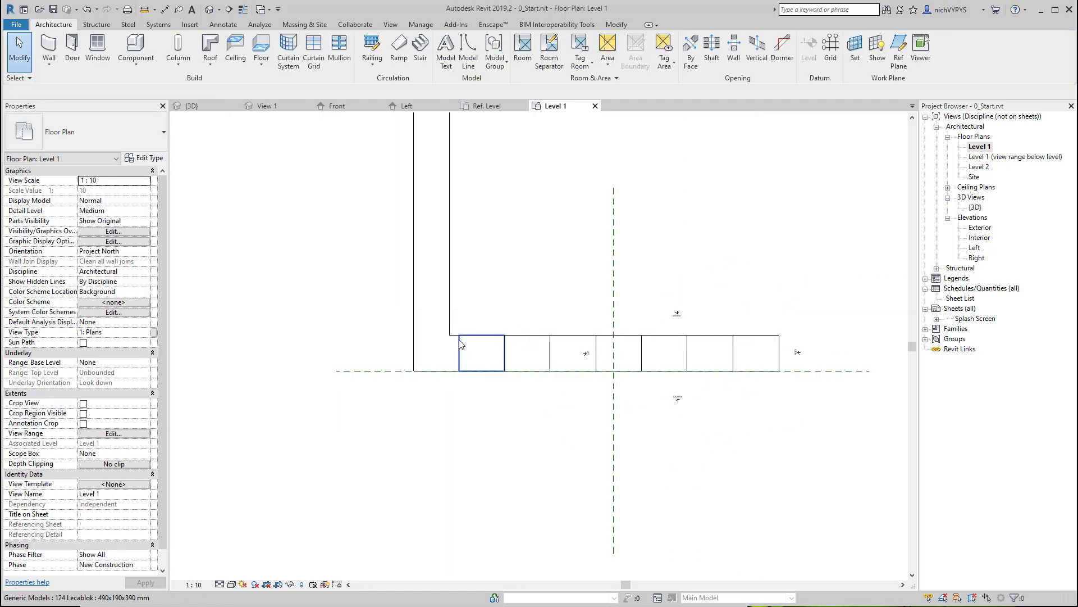
Step: Window-select the foundation blocks and filter the selection down to the six Generic Models
{"action": "left_click_drag", "start_coordinate": [456, 397], "coordinate": [787, 330]}
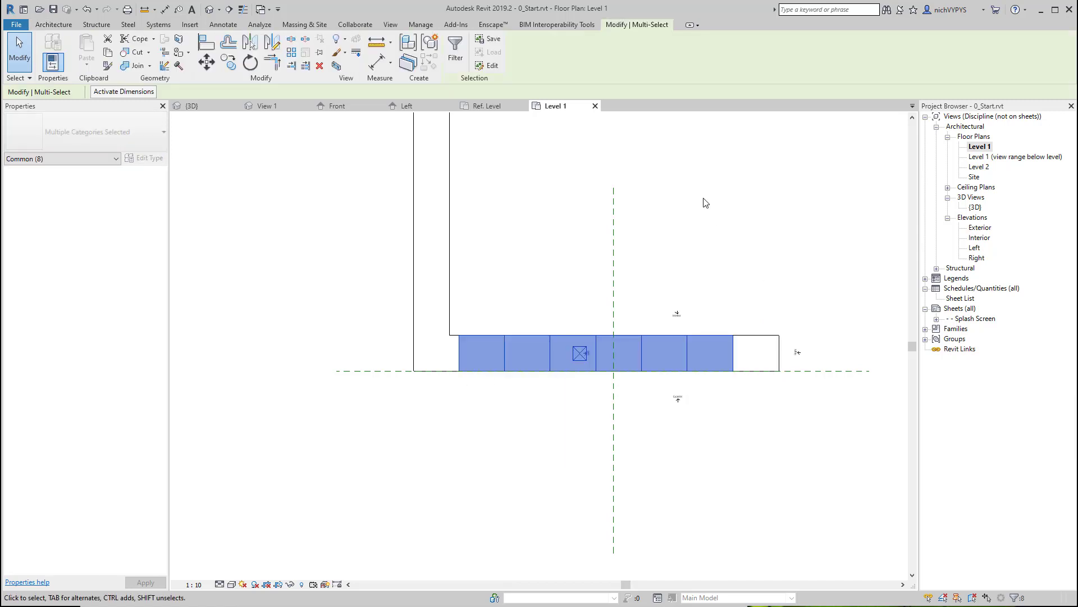
{"action": "left_click", "coordinate": [455, 51]}
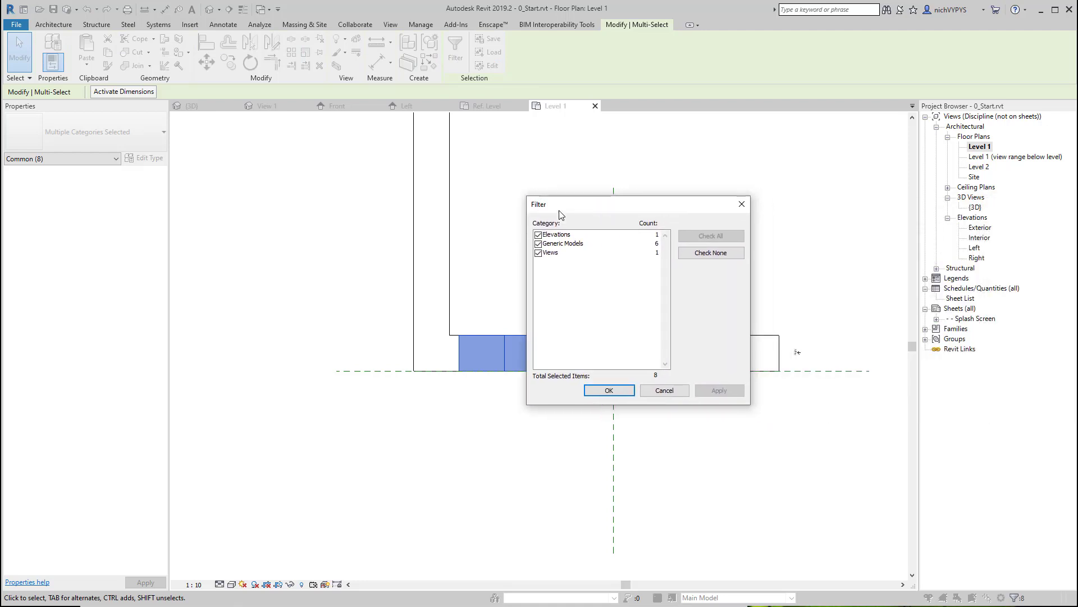
{"action": "left_click", "coordinate": [538, 252]}
{"action": "left_click", "coordinate": [538, 235]}
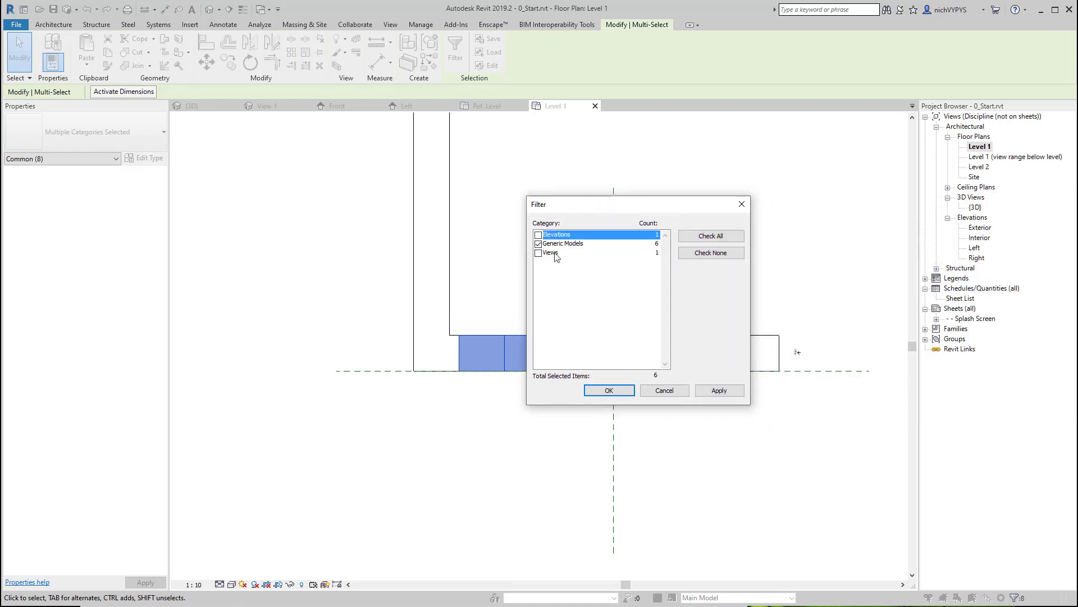
{"action": "left_click", "coordinate": [609, 391]}
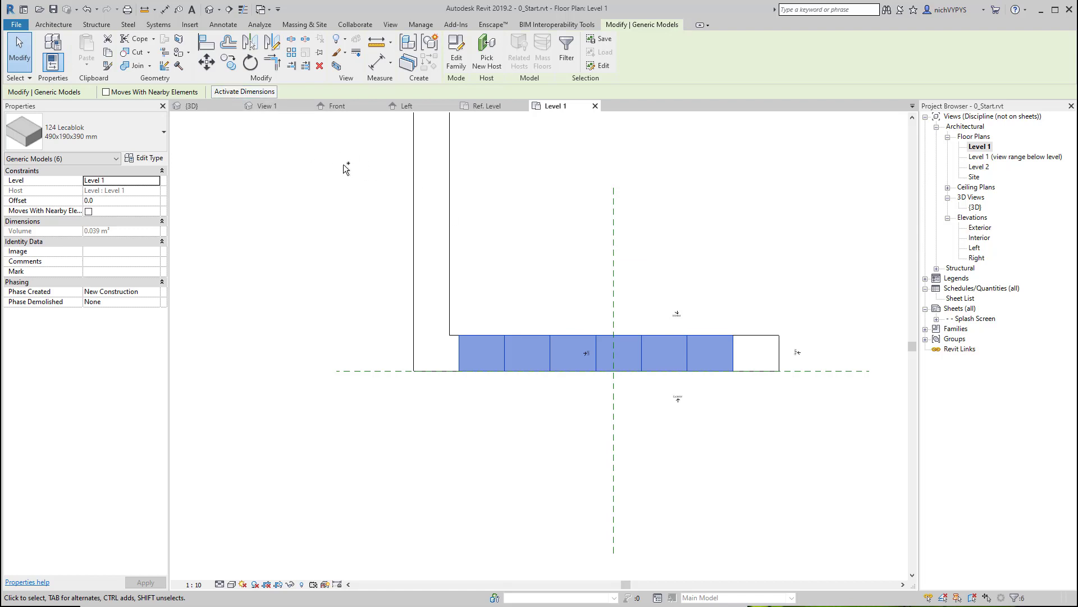
Step: Copy the six blocks and paste them Aligned to Same Place
{"action": "key", "text": "ctrl+c"}
{"action": "left_click", "coordinate": [86, 62]}
{"action": "left_click", "coordinate": [112, 174]}
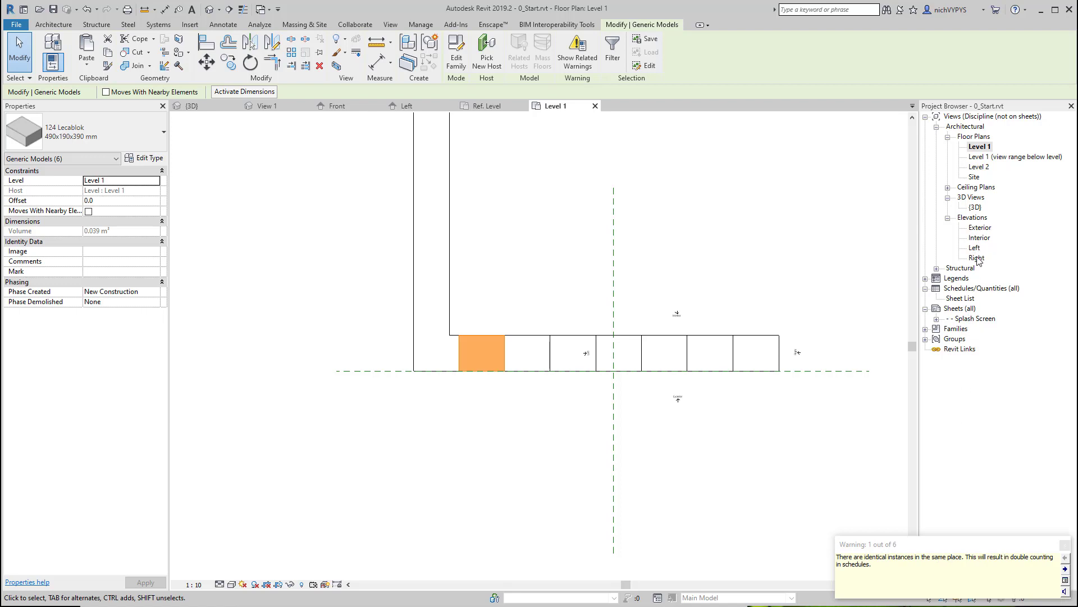
Step: In the Exterior elevation, select all visible block instances and move them up-left onto the first course
{"action": "double_click", "coordinate": [980, 227]}
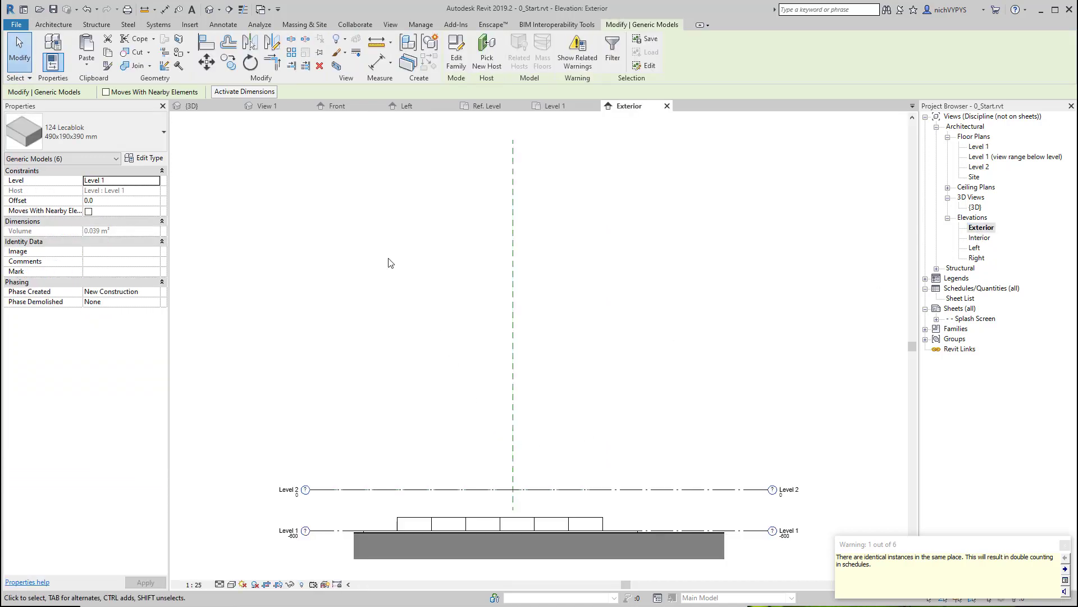
{"action": "right_click", "coordinate": [466, 404]}
{"action": "mouse_move", "coordinate": [561, 524]}
{"action": "left_click", "coordinate": [644, 522]}
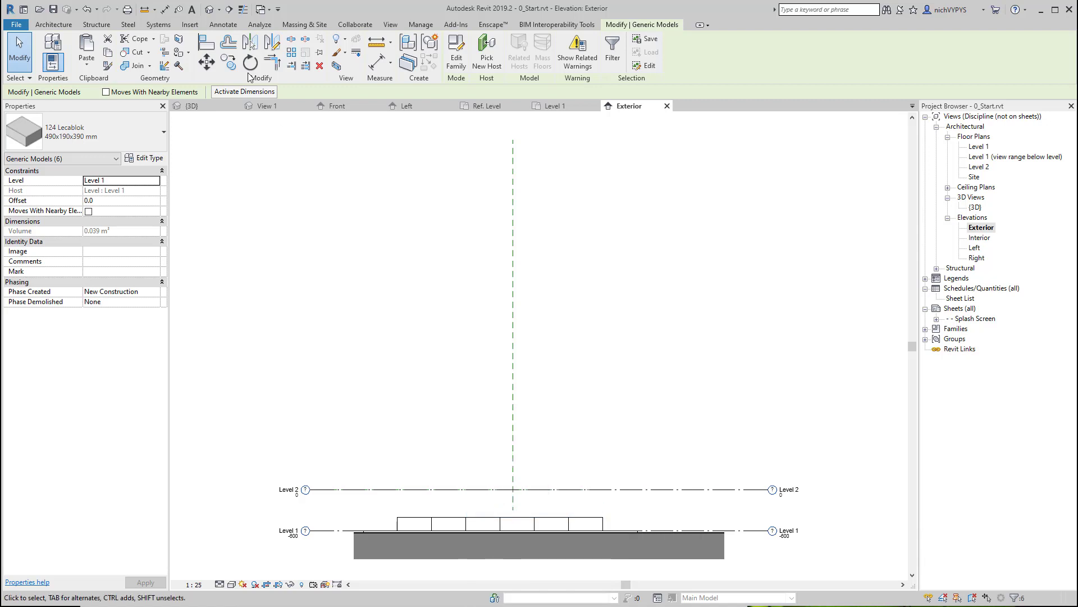
{"action": "left_click", "coordinate": [207, 62]}
{"action": "left_click", "coordinate": [604, 529]}
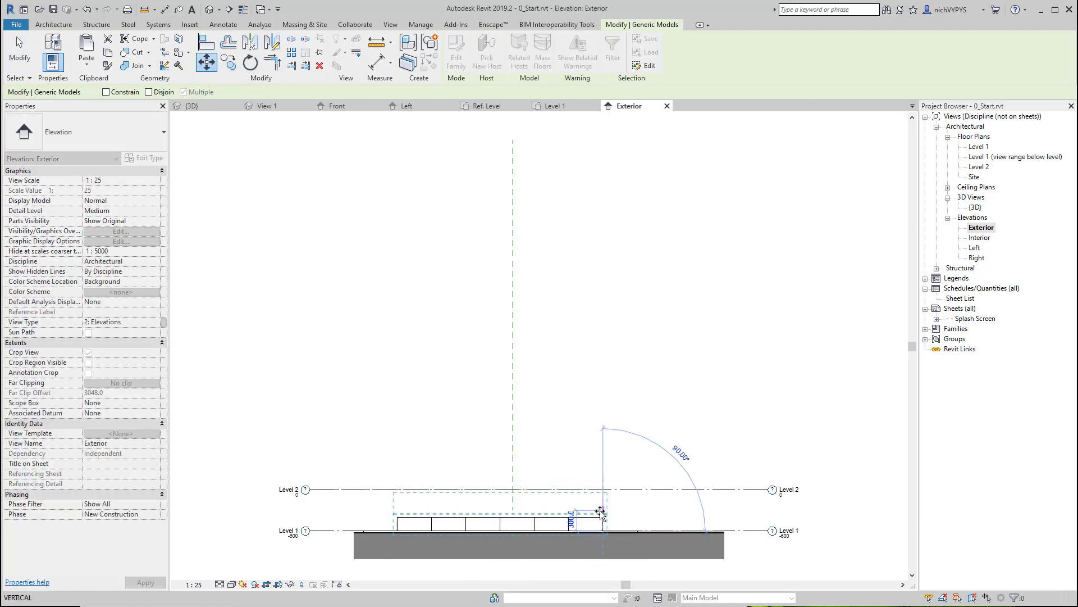
{"action": "scroll", "coordinate": [600, 513], "scroll_direction": "up", "scroll_amount": 5}
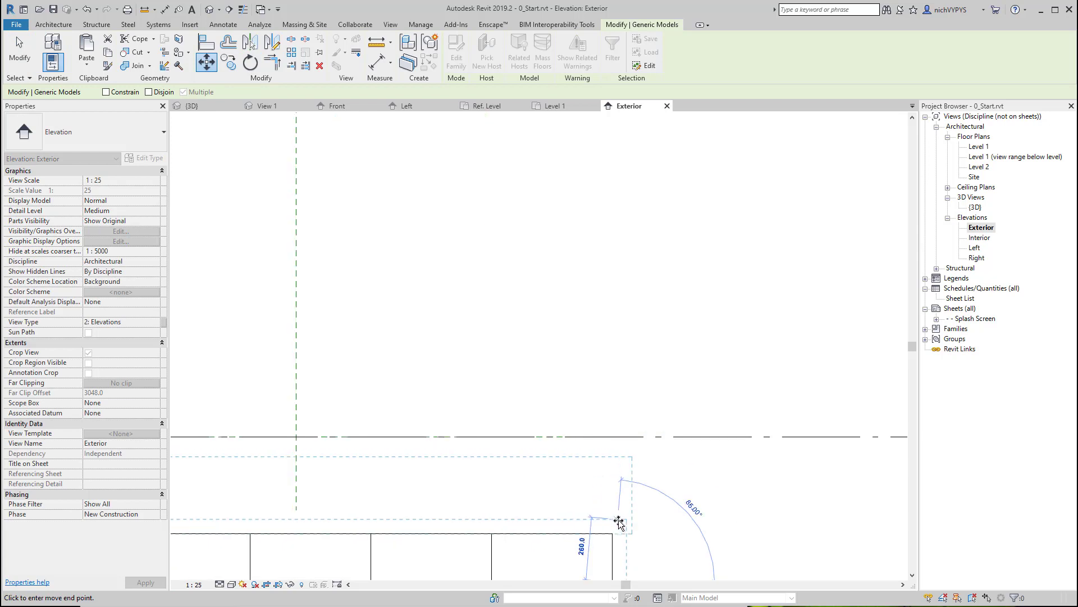
{"action": "left_click", "coordinate": [562, 533]}
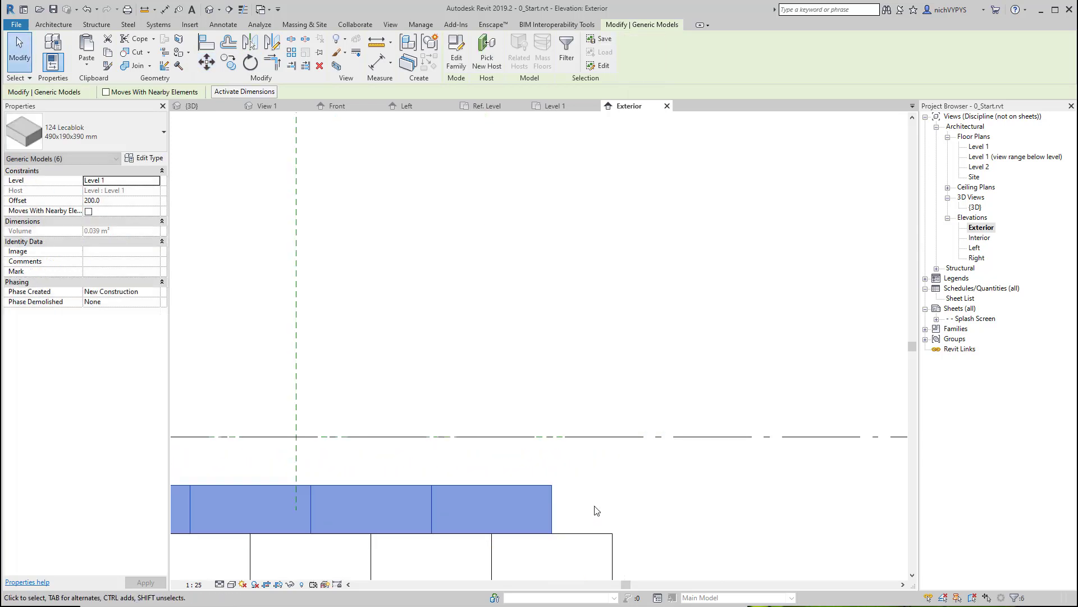
{"action": "scroll", "coordinate": [693, 455], "scroll_direction": "down", "scroll_amount": 5}
{"action": "scroll", "coordinate": [646, 477], "scroll_direction": "up", "scroll_amount": 4}
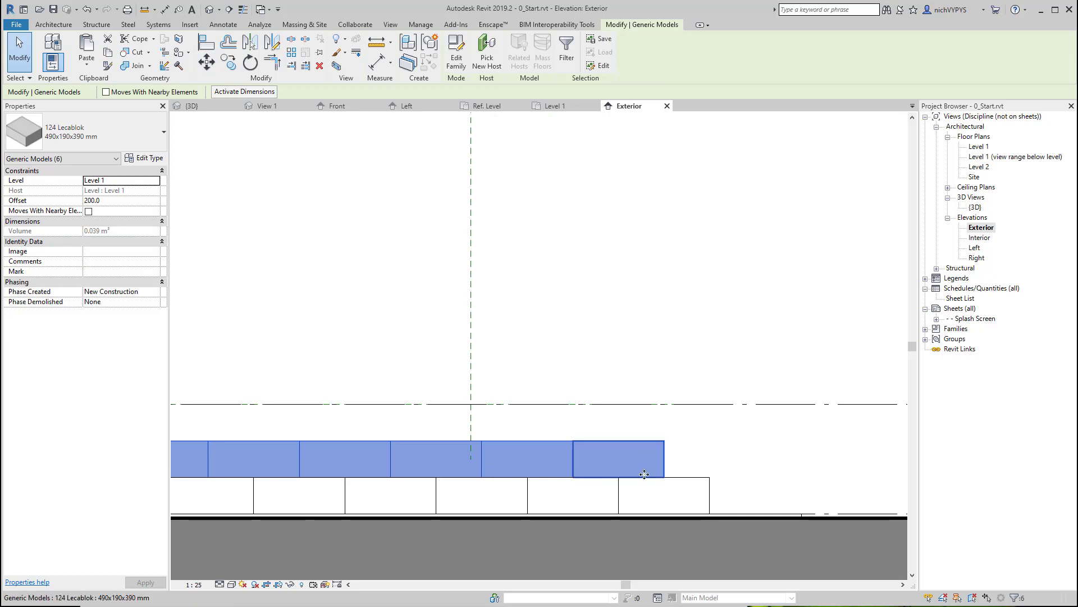
{"action": "scroll", "coordinate": [644, 473], "scroll_direction": "down", "scroll_amount": 2}
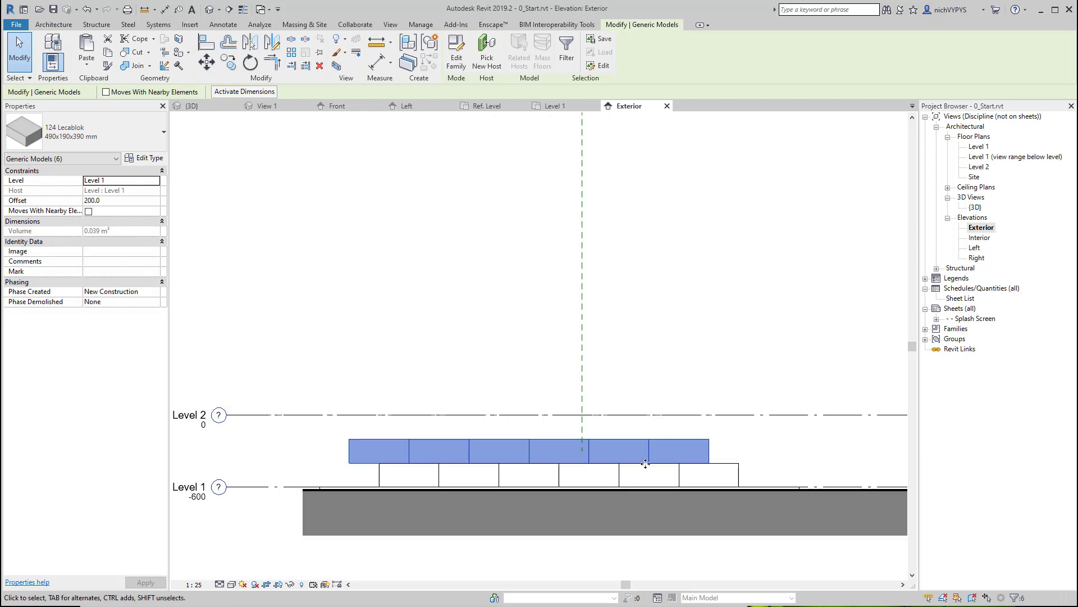
Step: Delete the surplus first block of the upper course
{"action": "key", "text": "Escape"}
{"action": "left_click", "coordinate": [370, 440]}
{"action": "key", "text": "Delete"}
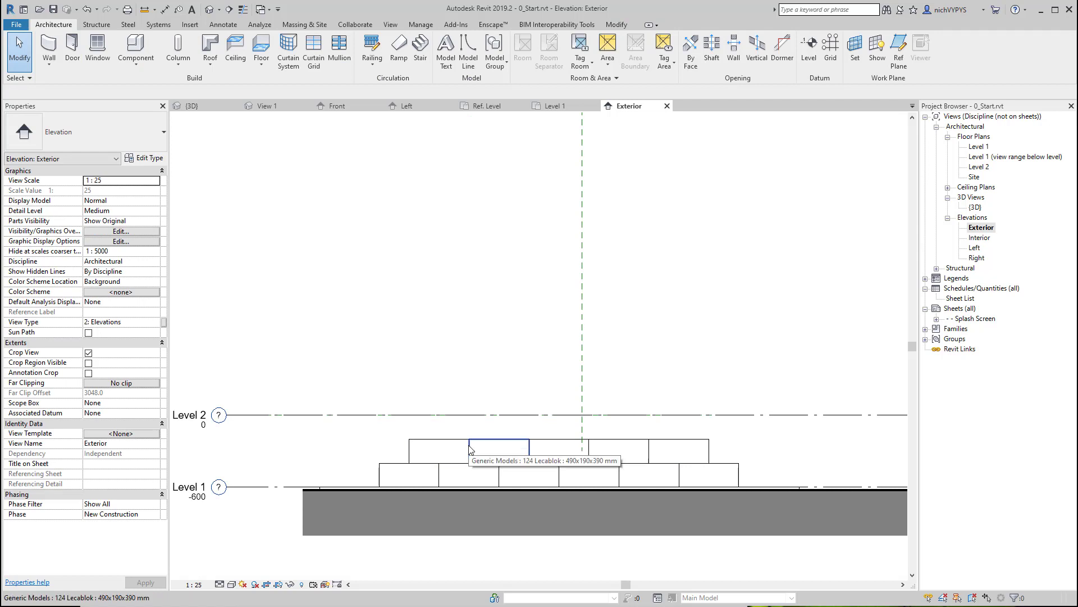
Step: In 3D, select all eleven Lecablok instances and move them from the row corner to the foundation wall's end
{"action": "key", "text": "ctrl+Tab"}
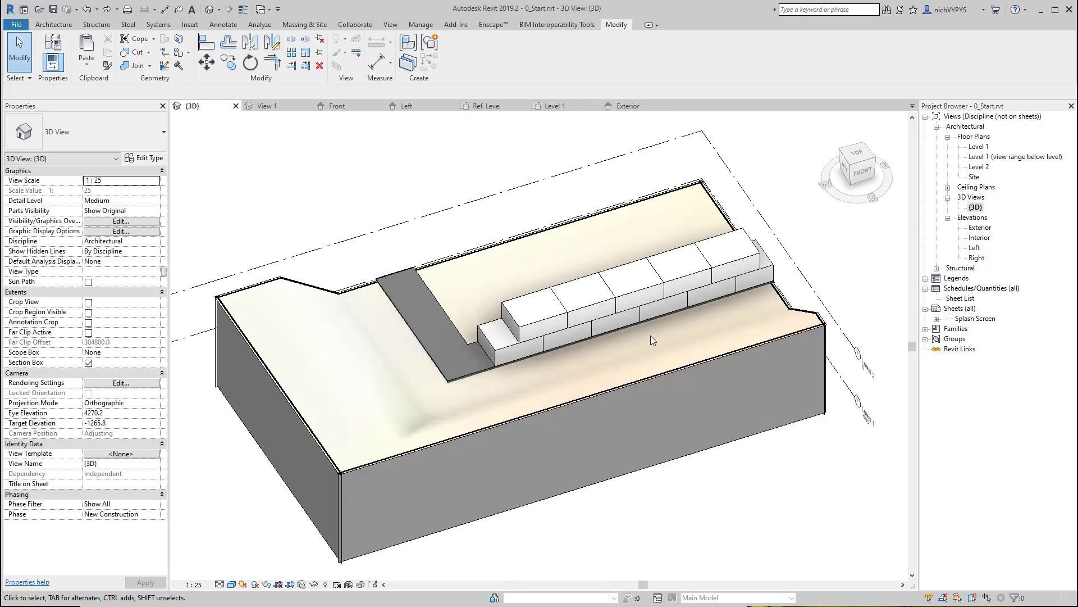
{"action": "left_click", "coordinate": [545, 324]}
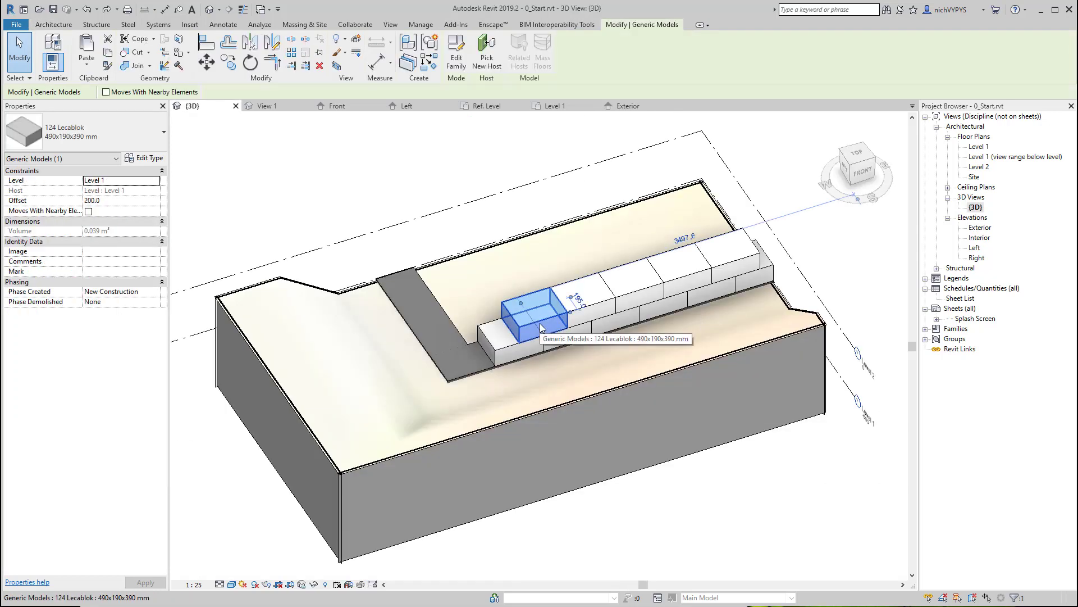
{"action": "right_click", "coordinate": [541, 326]}
{"action": "mouse_move", "coordinate": [615, 442]}
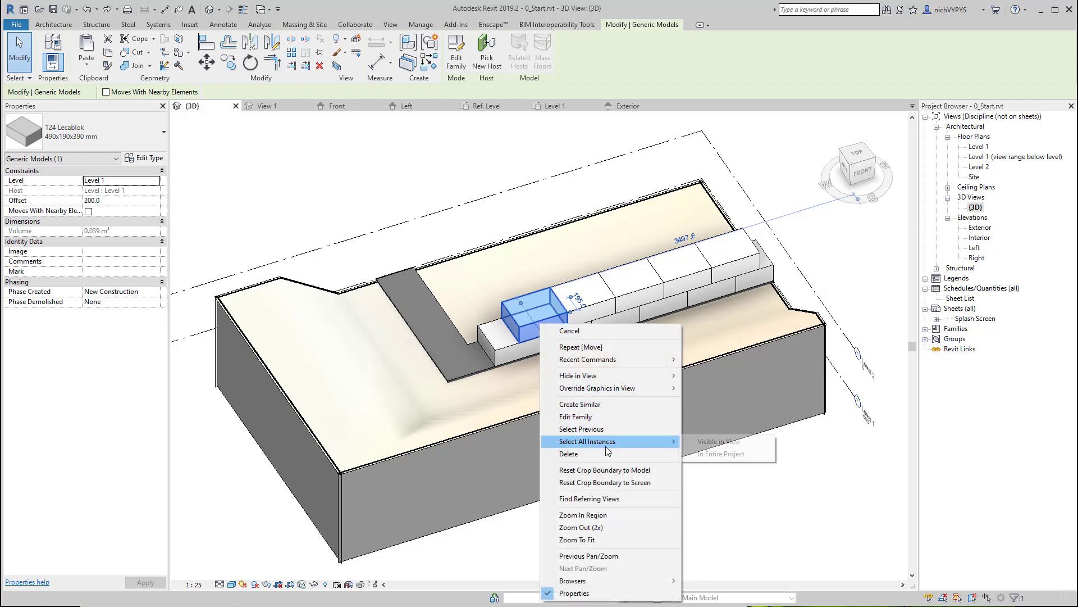
{"action": "left_click", "coordinate": [717, 454]}
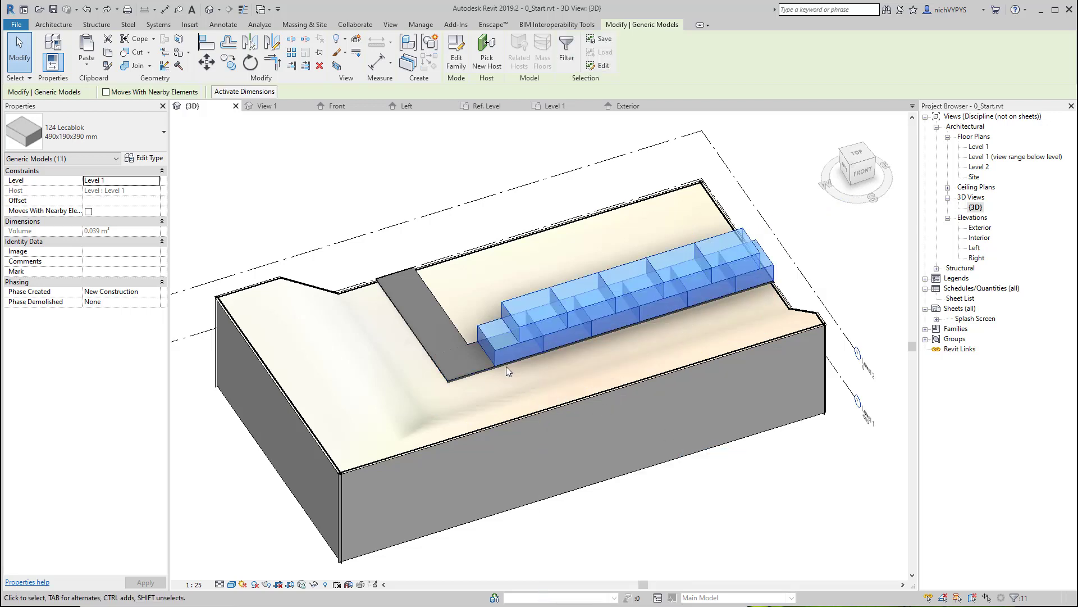
{"action": "left_click", "coordinate": [207, 62]}
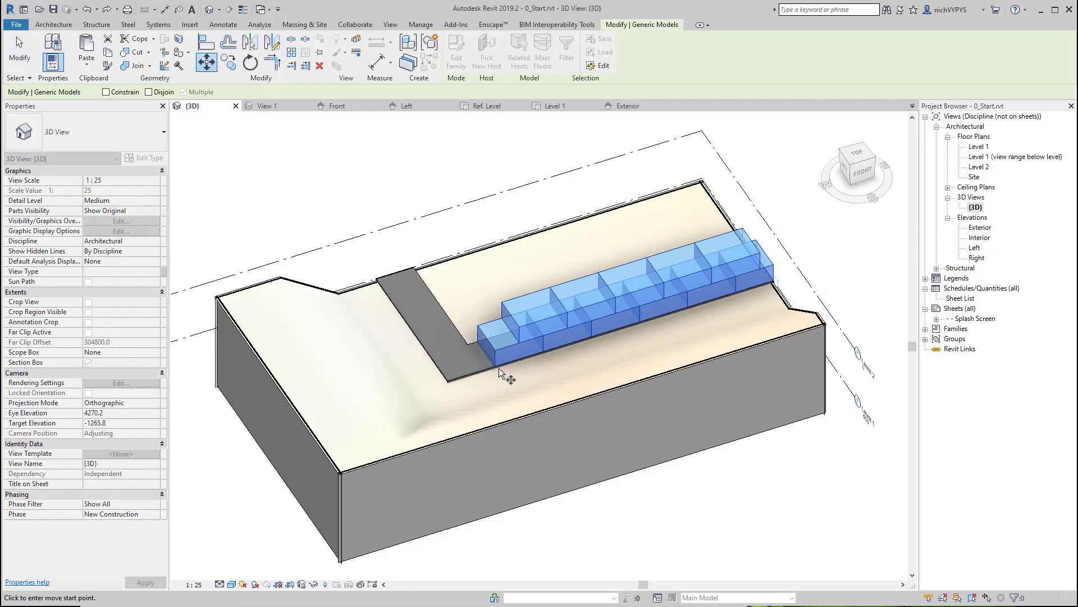
{"action": "left_click", "coordinate": [497, 371]}
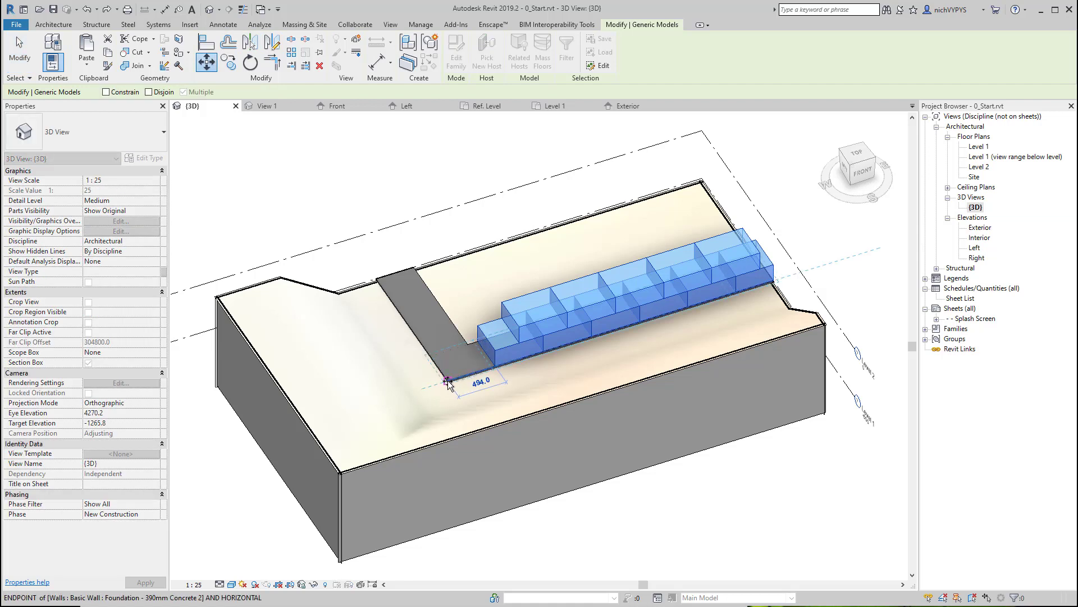
{"action": "left_click", "coordinate": [447, 380]}
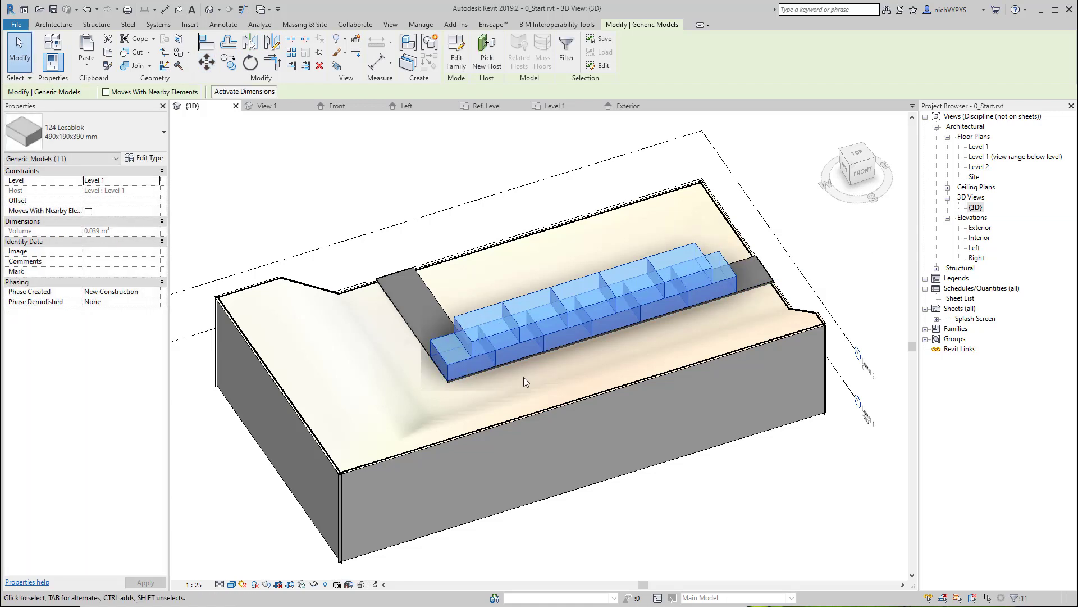
{"action": "double_click", "coordinate": [979, 146]}
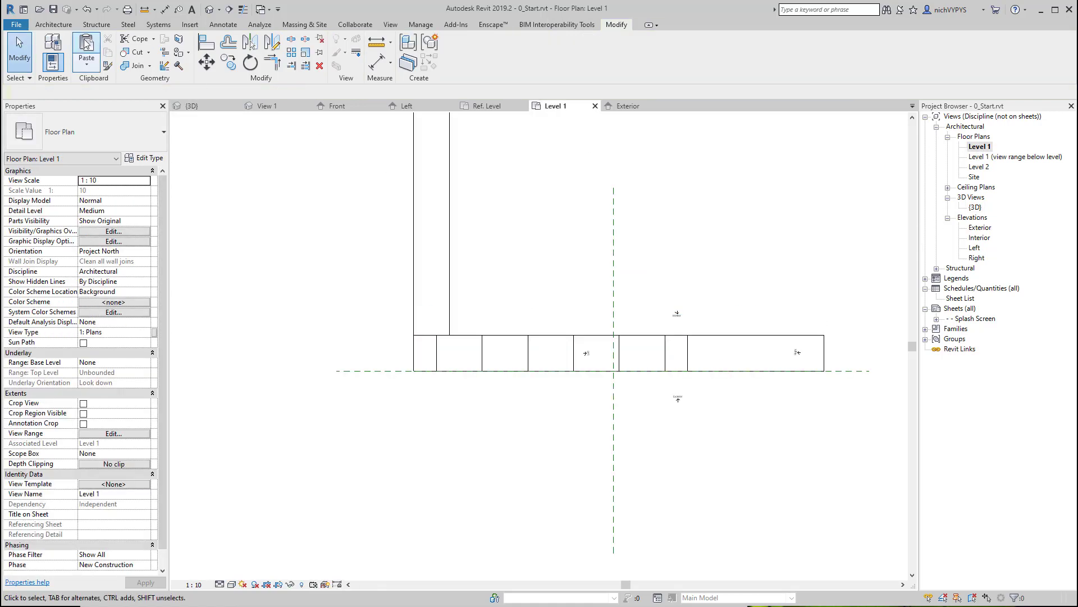
Step: Place a Lecablok component rotated with Space into the perpendicular foundation leg
{"action": "left_click", "coordinate": [53, 25]}
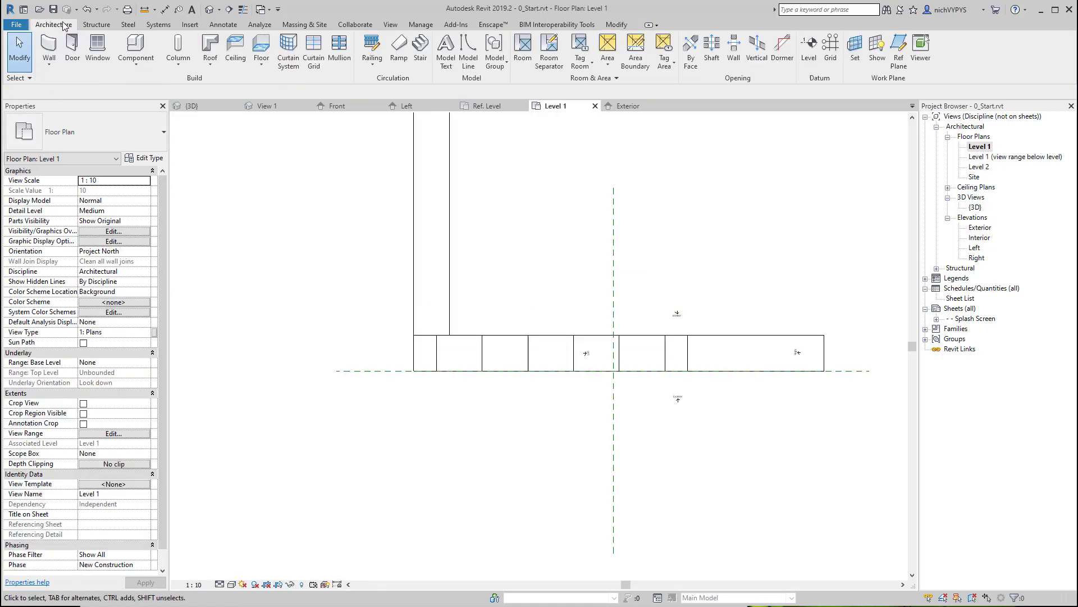
{"action": "left_click", "coordinate": [124, 48]}
{"action": "key", "text": "space"}
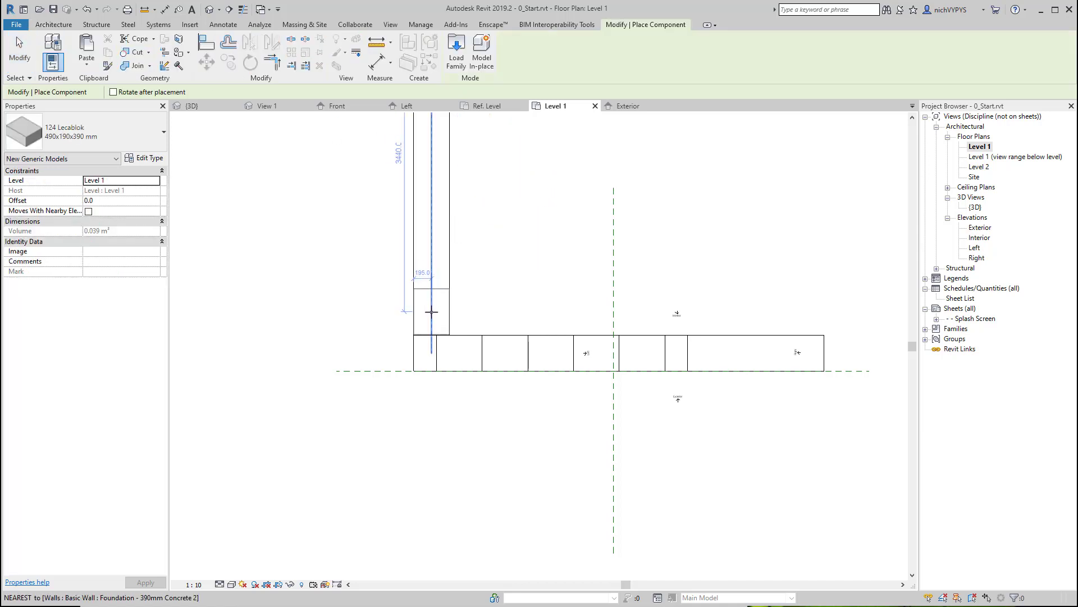
{"action": "left_click", "coordinate": [432, 310]}
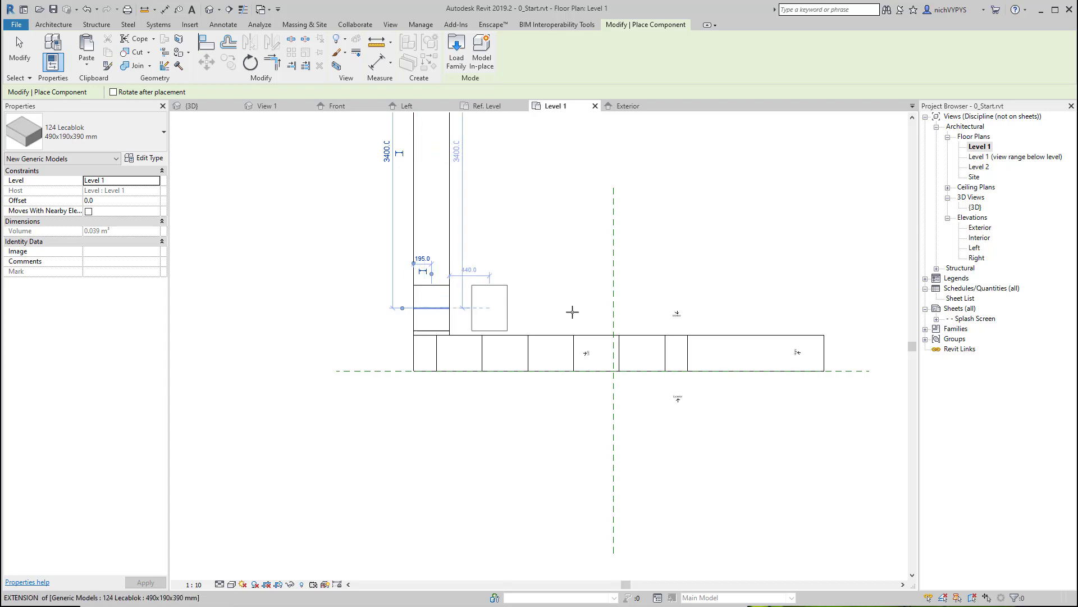
{"action": "key", "text": "Escape"}
{"action": "key", "text": "Escape"}
Step: Align the new block's edge to the row with AL
{"action": "key", "text": "a"}
{"action": "key", "text": "l"}
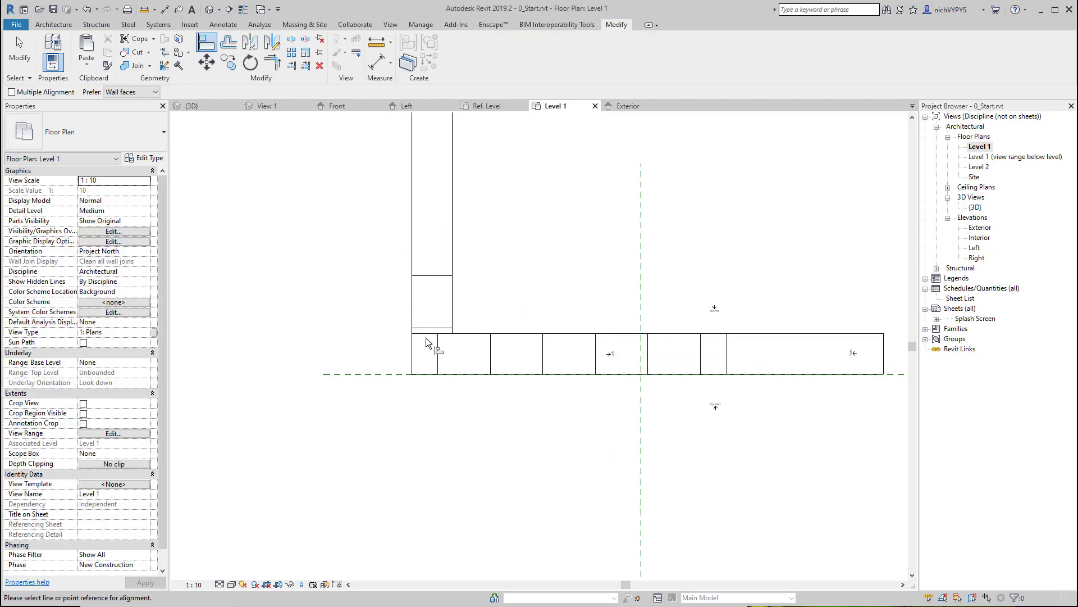
{"action": "scroll", "coordinate": [425, 326], "scroll_direction": "up", "scroll_amount": 5}
{"action": "left_click", "coordinate": [429, 316]}
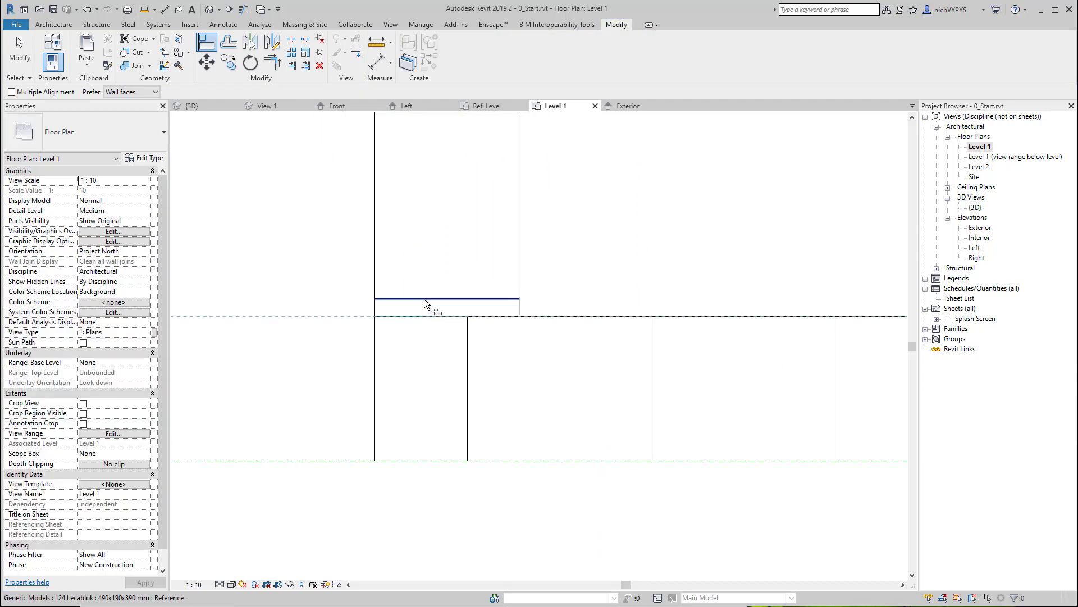